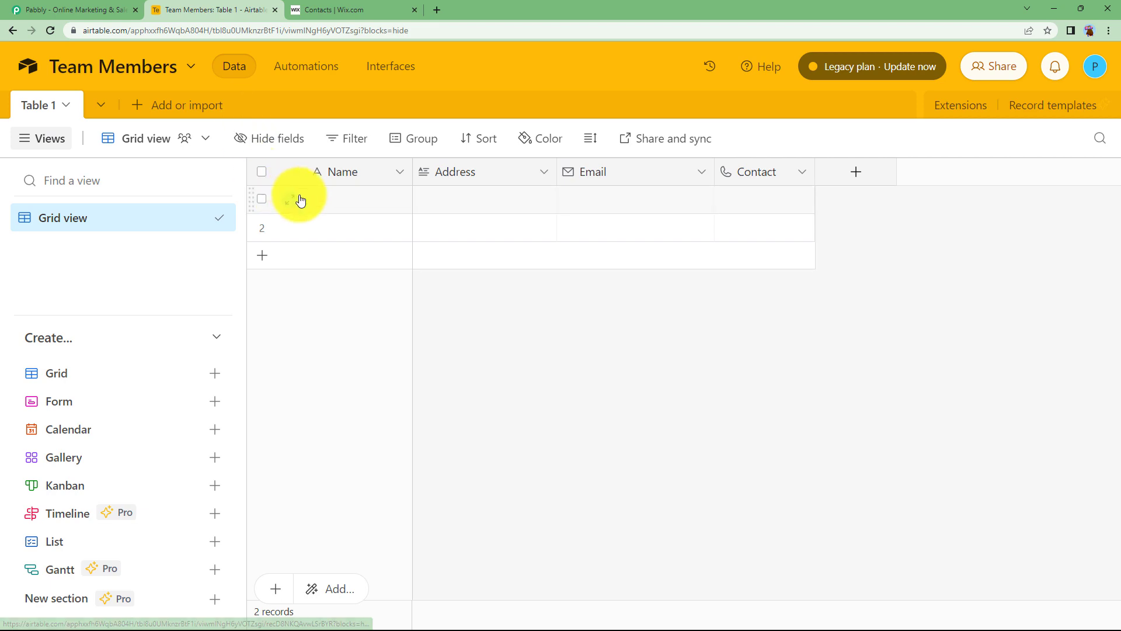
# Step: Review the first Airtable record's Email cell and the Wix contacts list
pyautogui.click(438, 205)
pyautogui.click(607, 203)
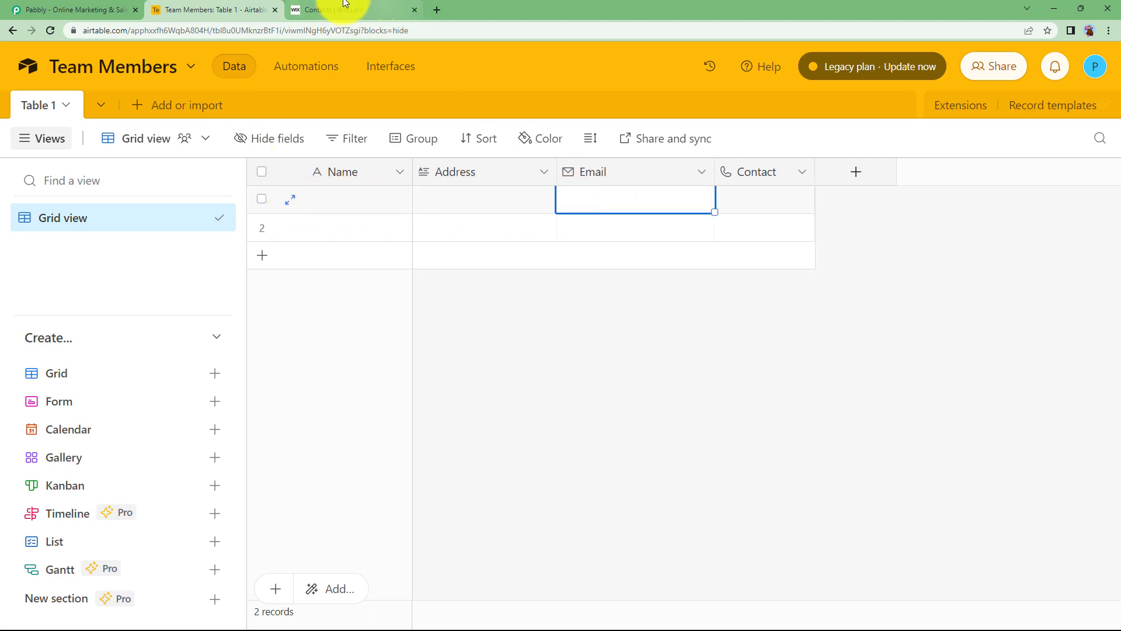
pyautogui.click(344, 8)
pyautogui.scroll(3, 586, 337)
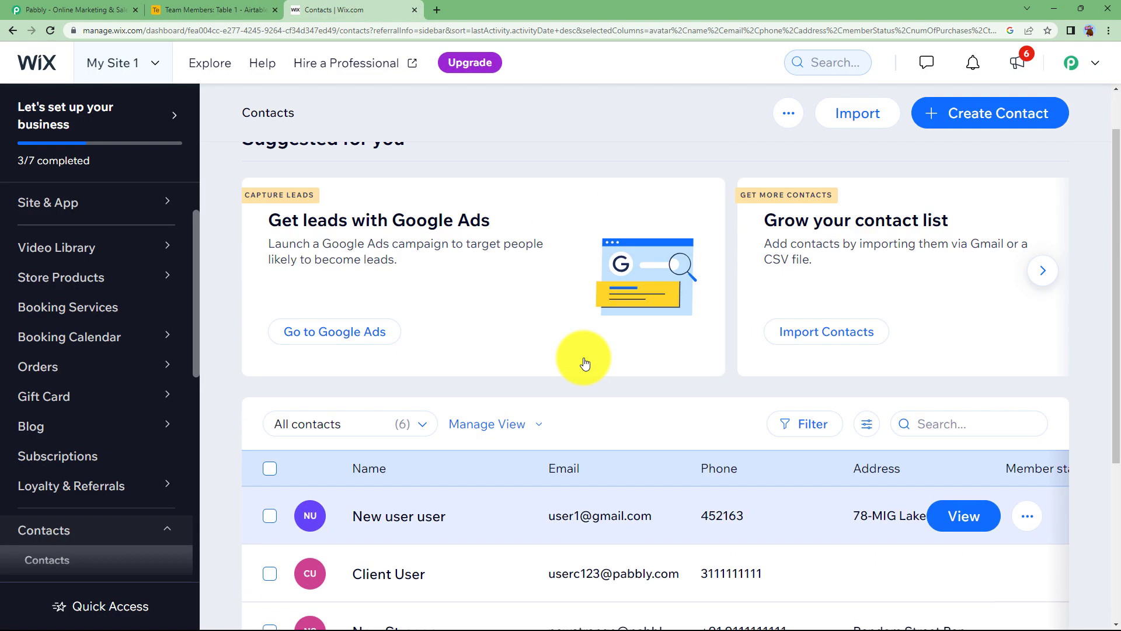
pyautogui.click(222, 8)
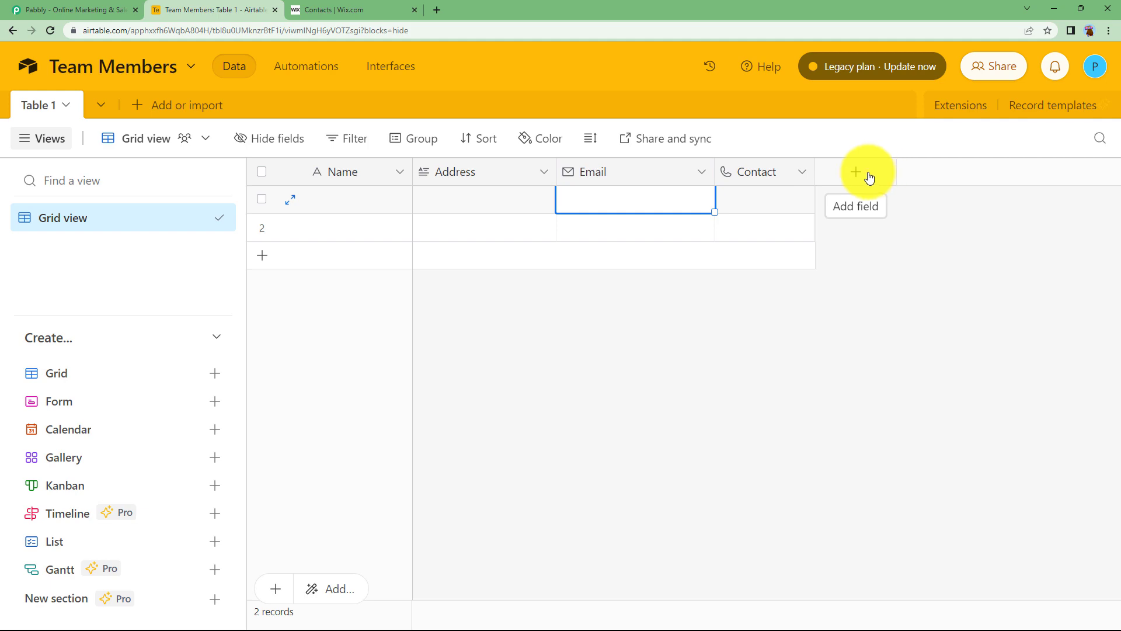
# Step: Sign in to the Pabbly account and open Pabbly Connect
pyautogui.click(47, 10)
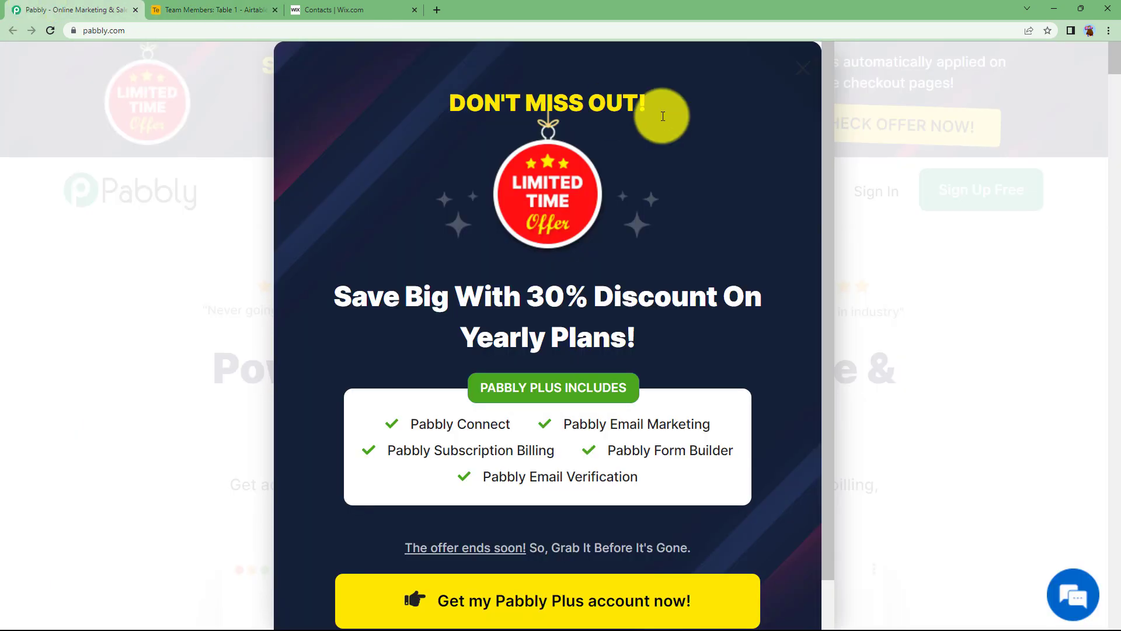
pyautogui.click(804, 78)
pyautogui.click(876, 189)
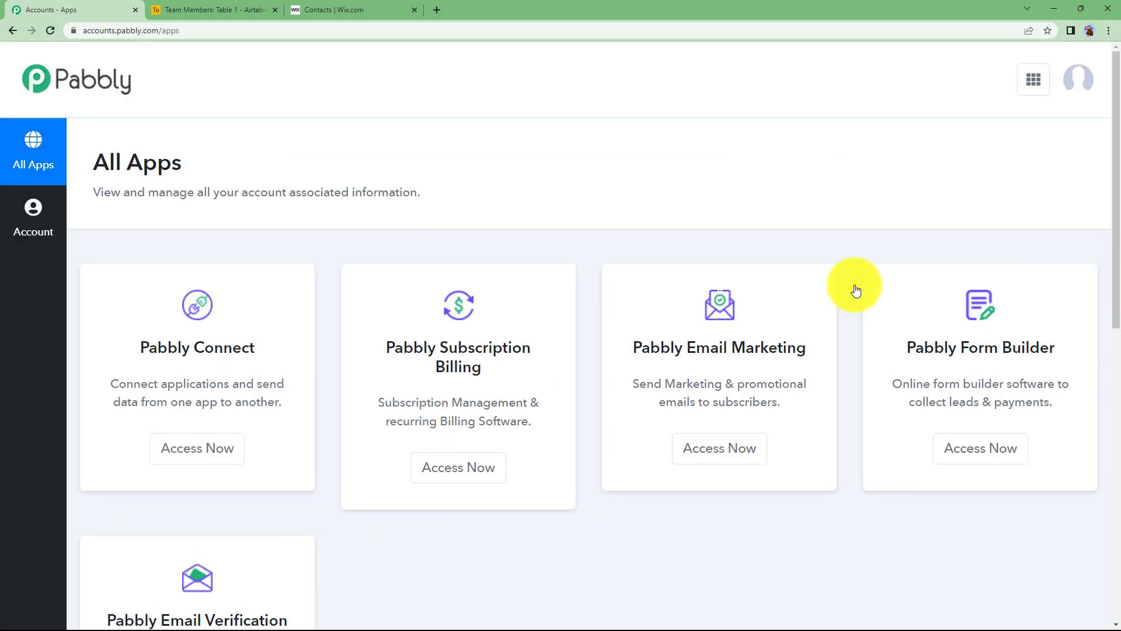
pyautogui.scroll(-5, 620, 376)
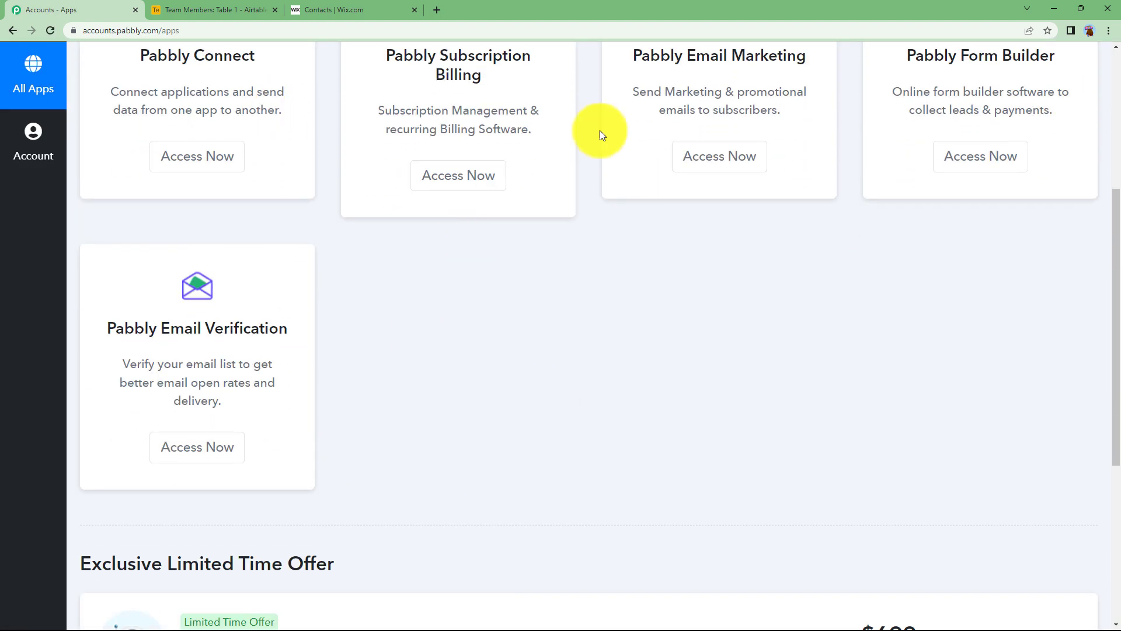
pyautogui.scroll(5, 531, 308)
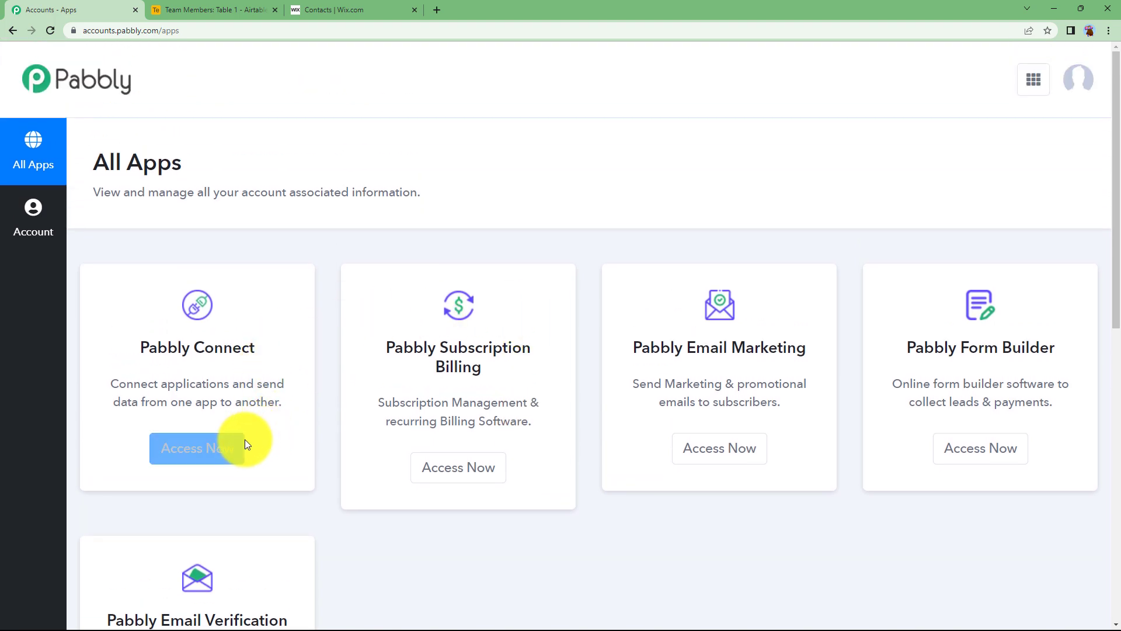
pyautogui.click(234, 453)
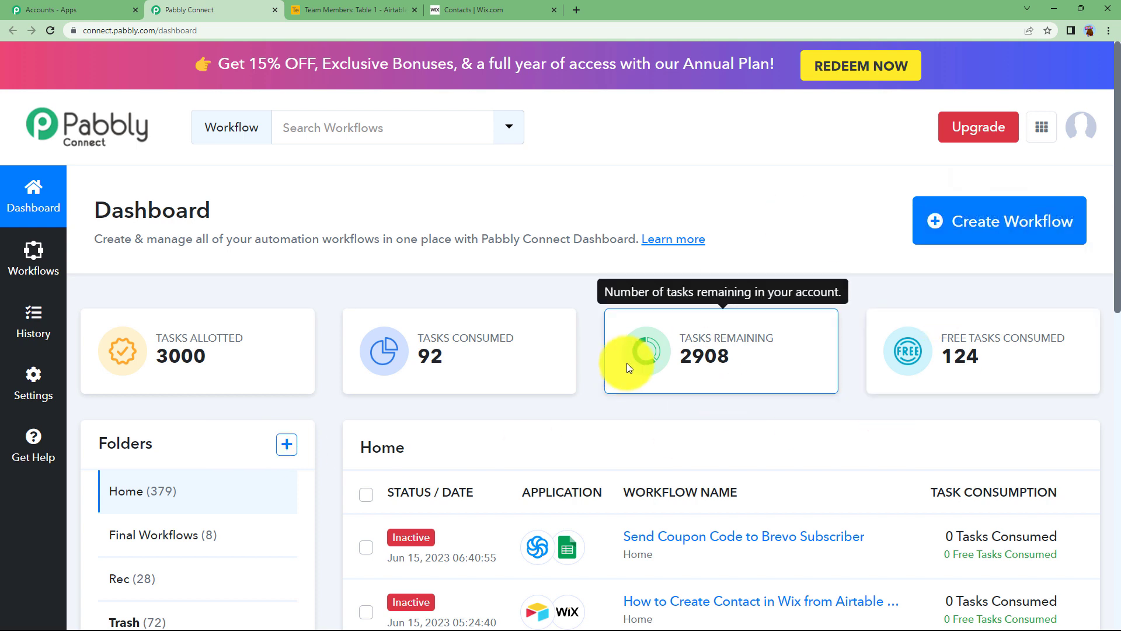
# Step: Create a workflow named 'Create Contact In Wix from Airtable Record'
pyautogui.click(1008, 241)
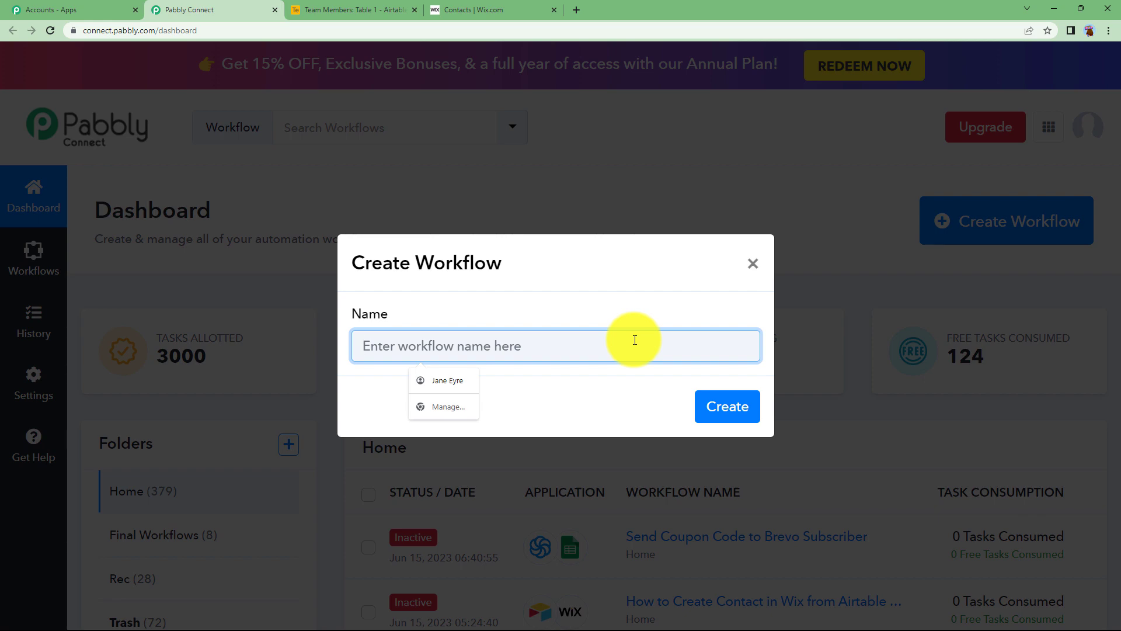
pyautogui.write('cREAT')
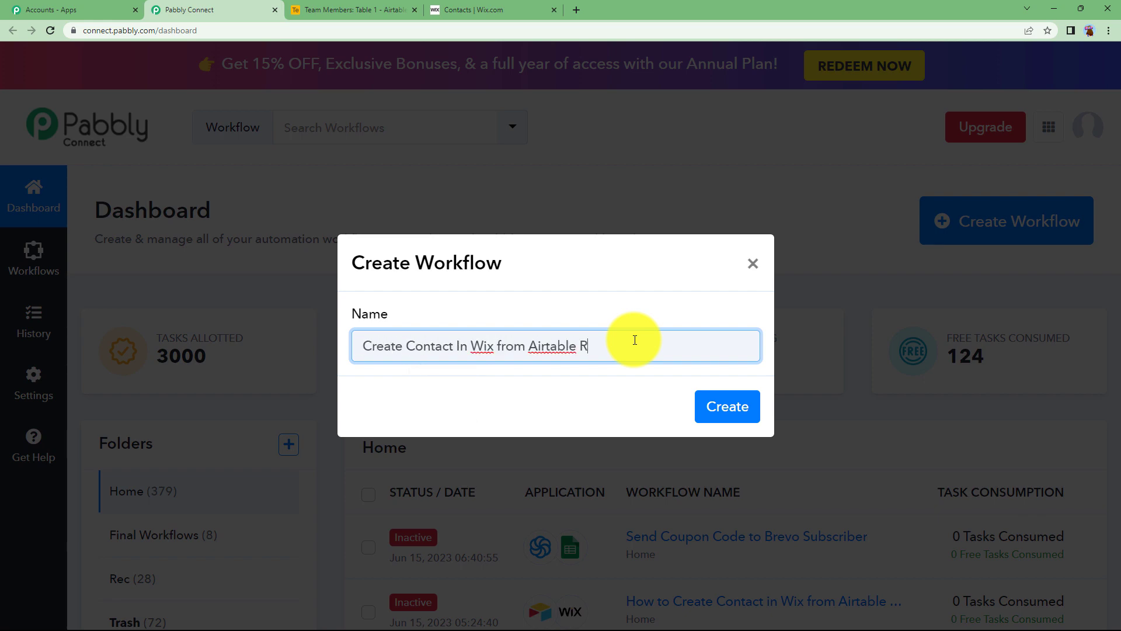
pyautogui.click(720, 401)
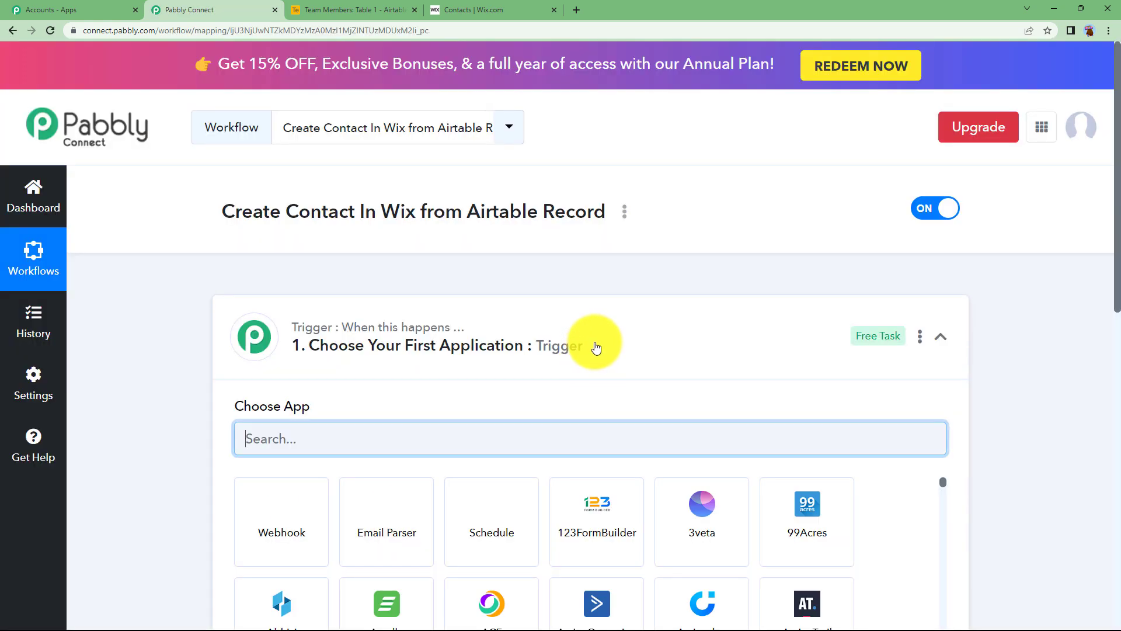
# Step: Compare the new workflow with the Airtable table and the Wix contacts list
pyautogui.click(595, 343)
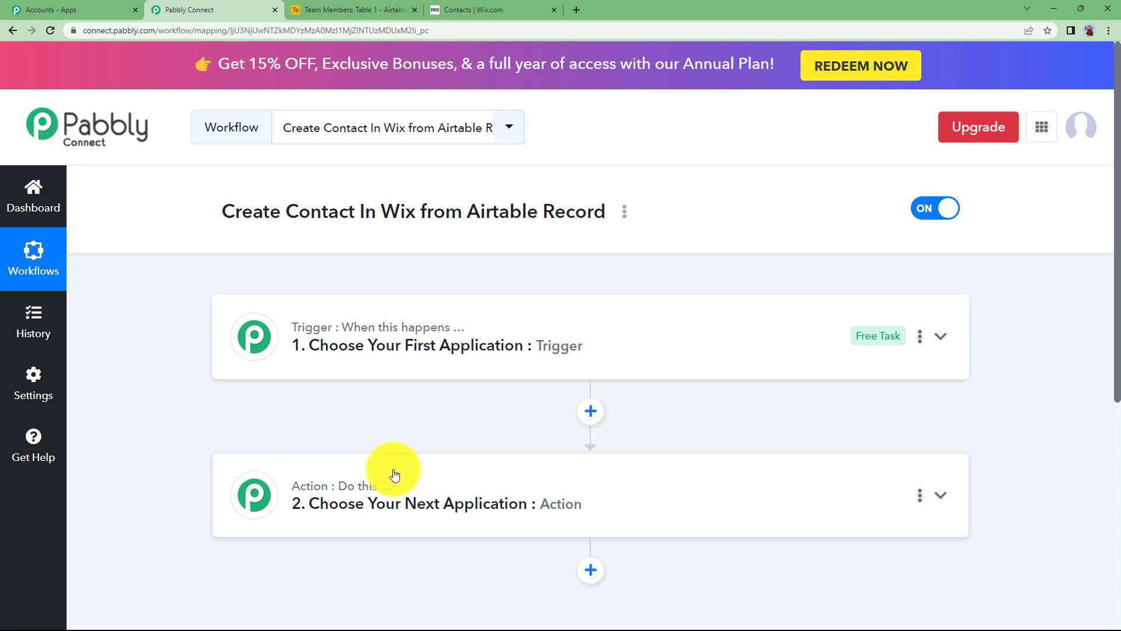
pyautogui.click(313, 5)
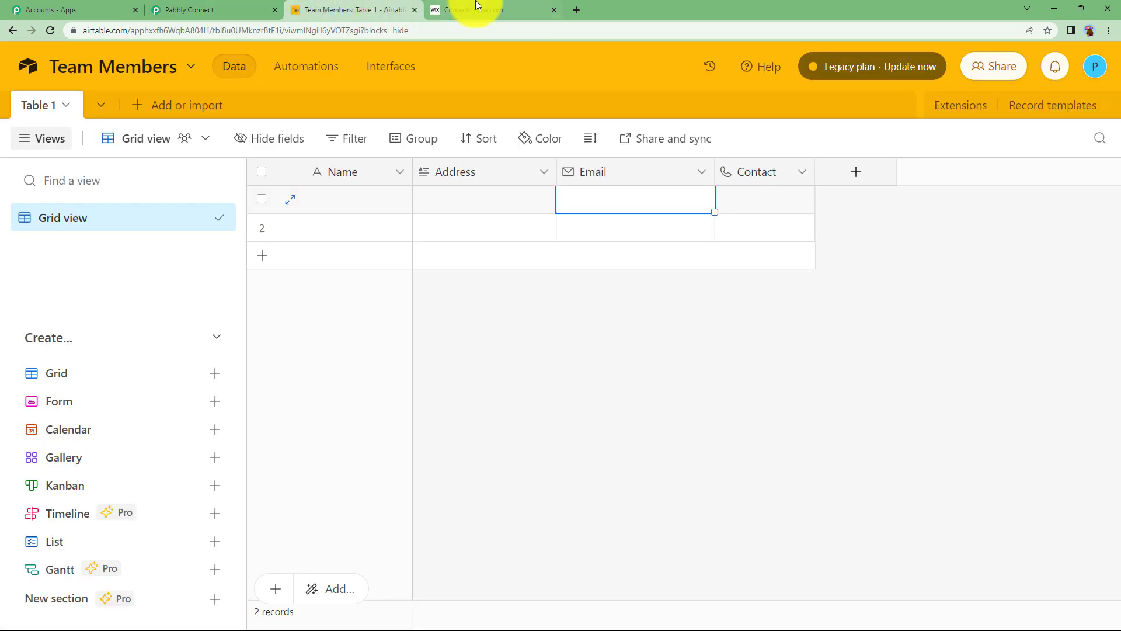
pyautogui.click(489, 11)
pyautogui.click(231, 10)
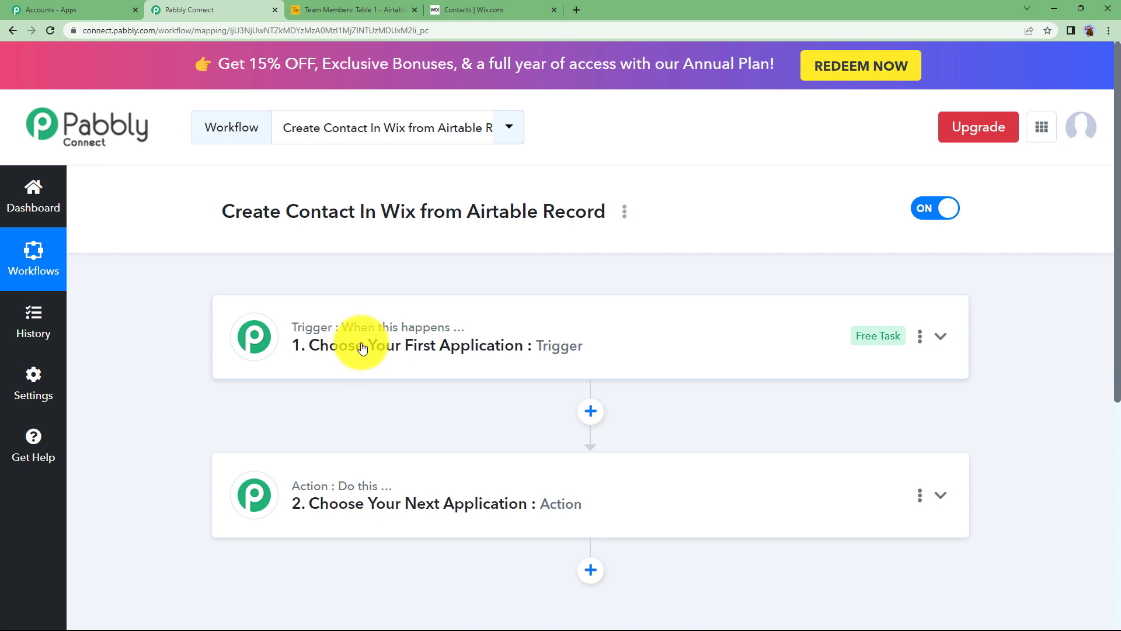
pyautogui.click(366, 9)
pyautogui.click(445, 9)
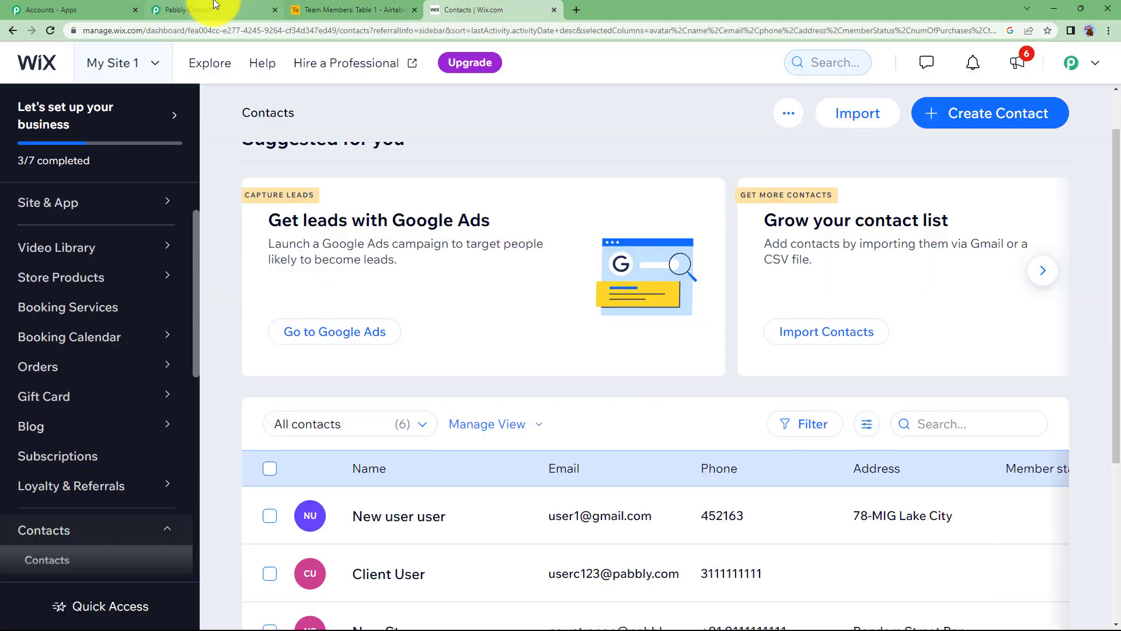
pyautogui.click(215, 6)
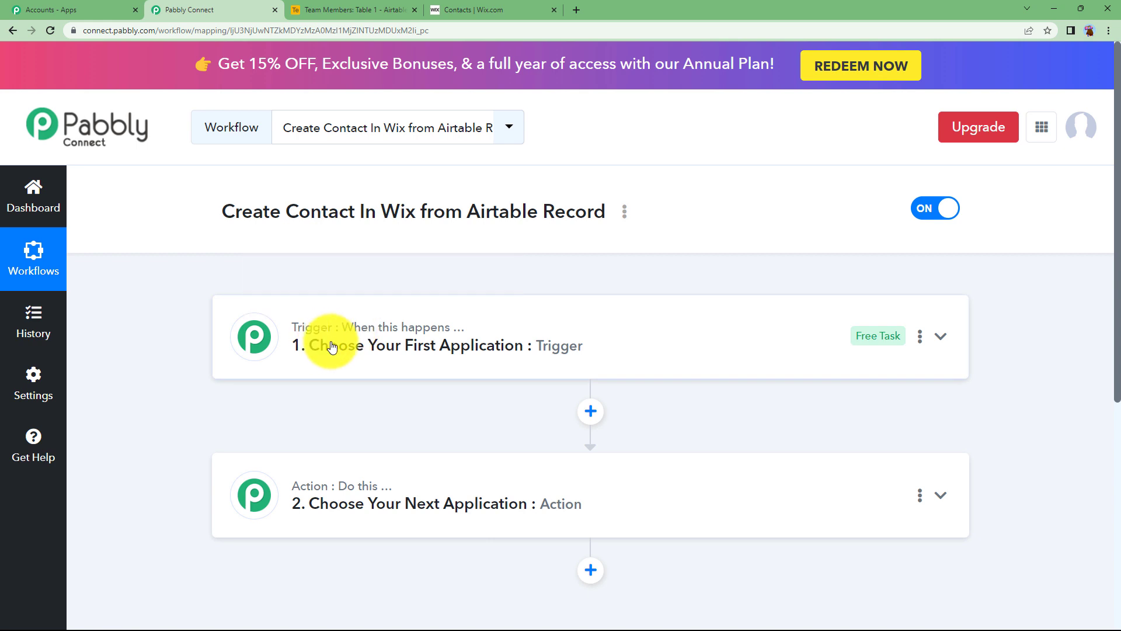
# Step: Expand and collapse the trigger step while rechecking the Airtable table
pyautogui.click(416, 346)
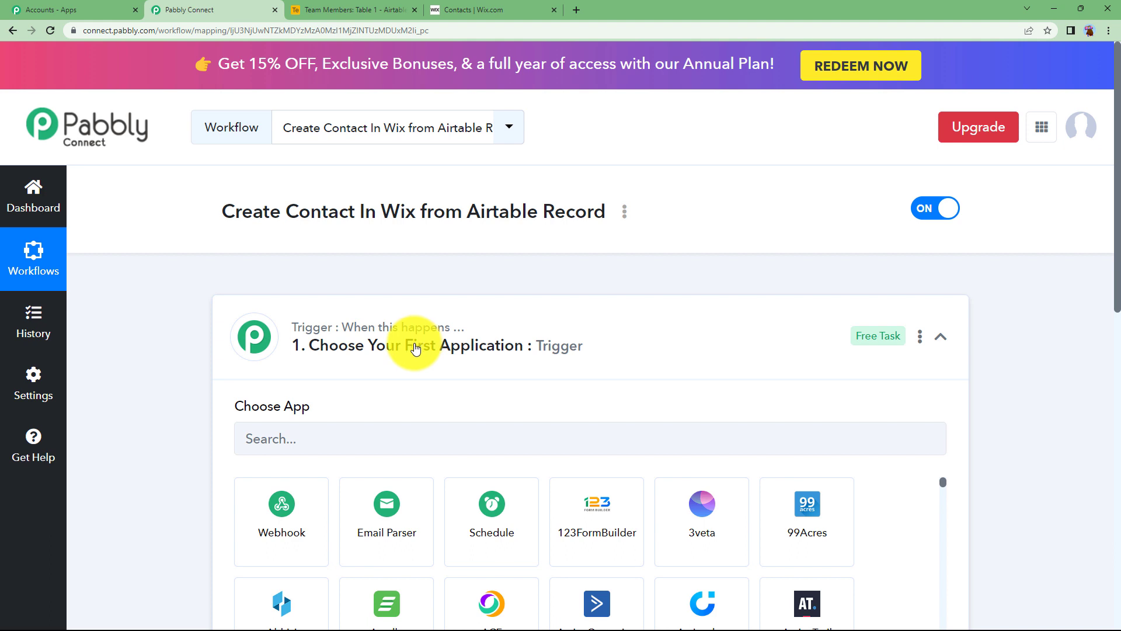
pyautogui.click(415, 348)
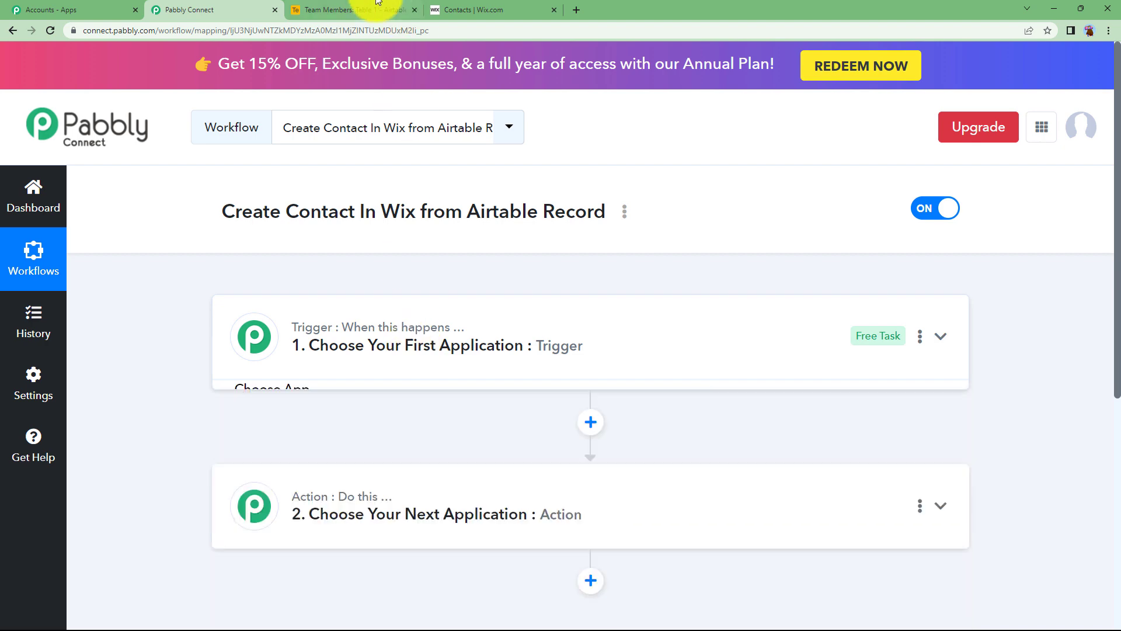
pyautogui.click(353, 9)
pyautogui.click(217, 8)
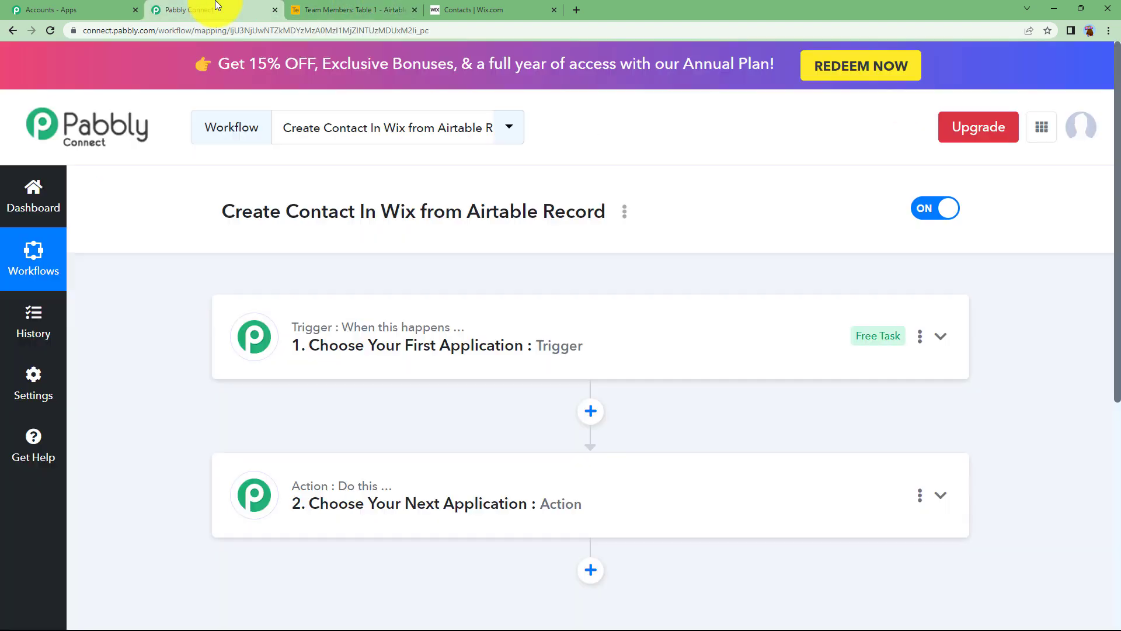
pyautogui.click(295, 8)
pyautogui.click(207, 10)
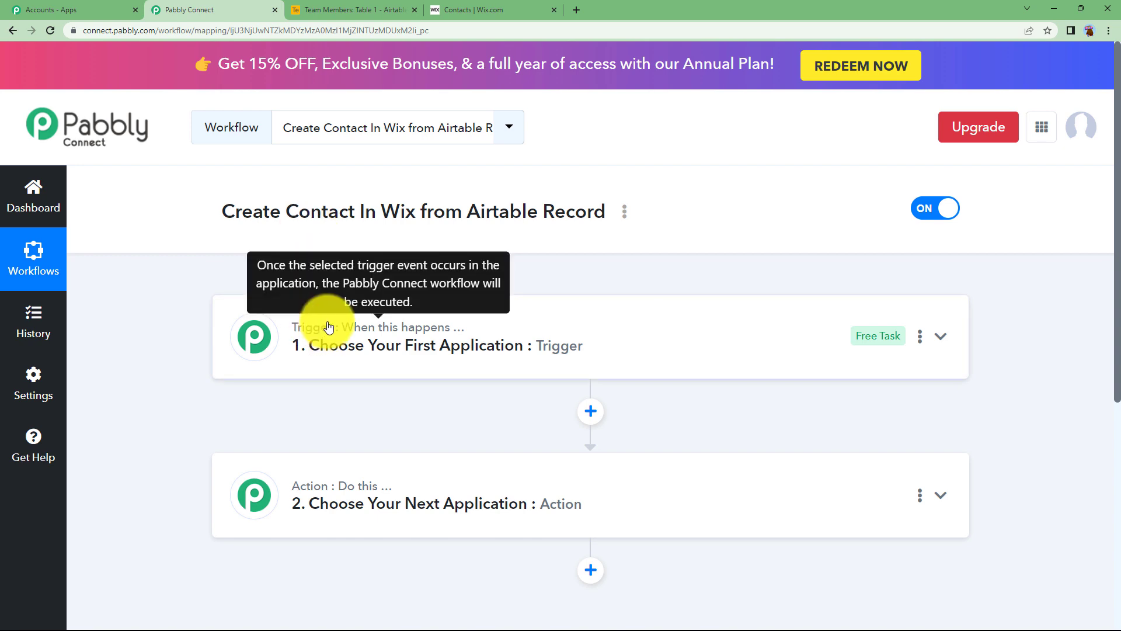
# Step: Expand the trigger step's app chooser and focus its app search field
pyautogui.click(292, 523)
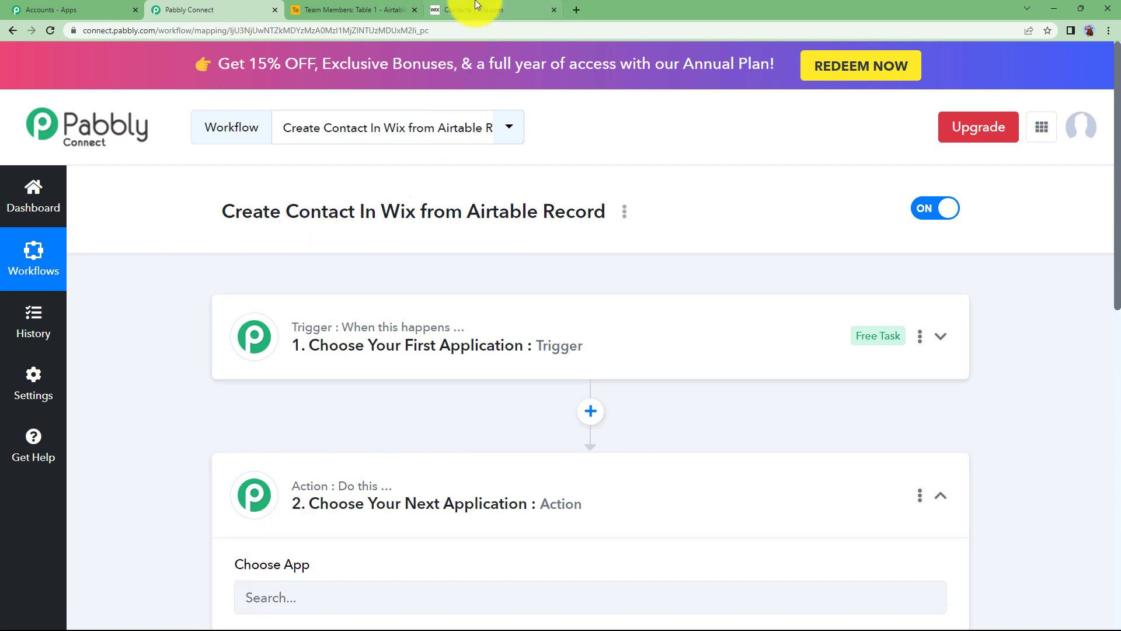
pyautogui.click(474, 8)
pyautogui.click(270, 7)
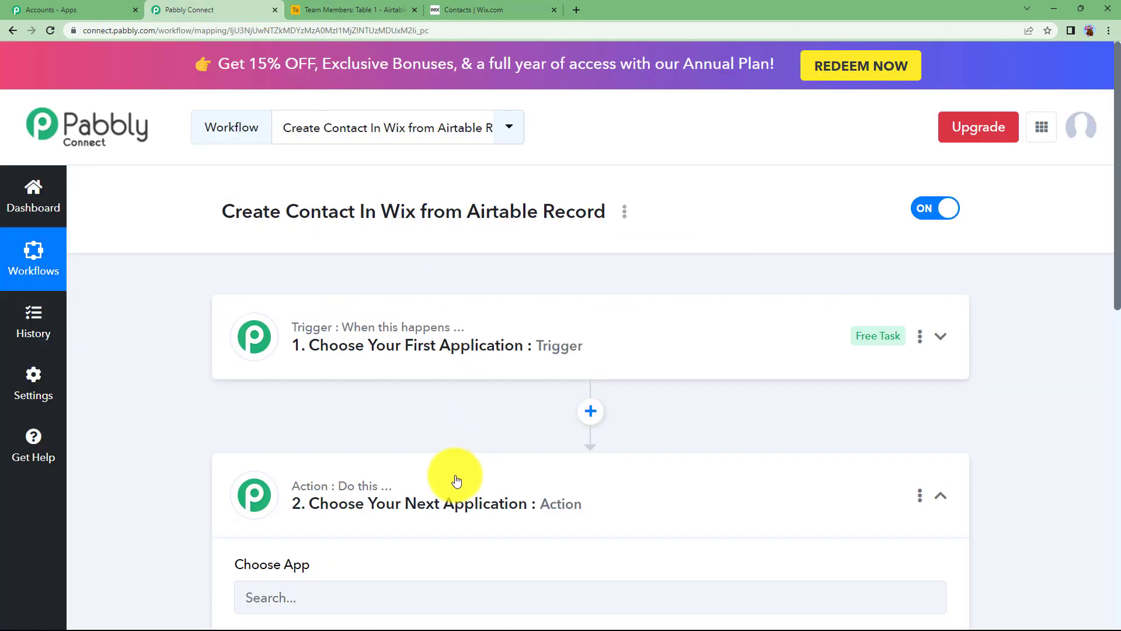
pyautogui.click(528, 9)
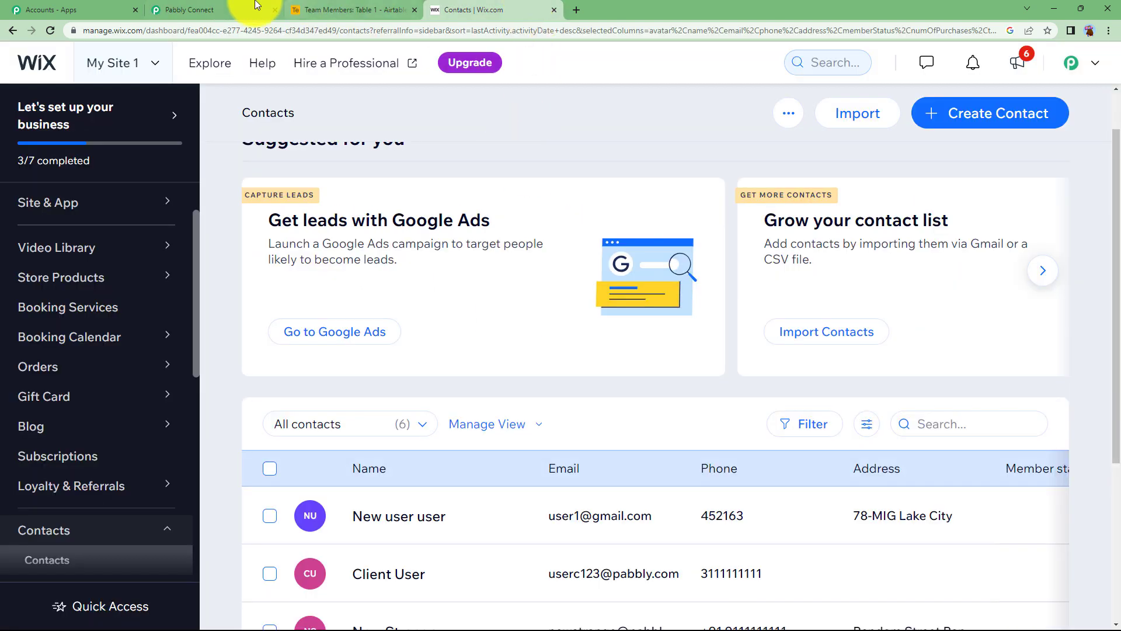
pyautogui.click(260, 9)
pyautogui.click(375, 367)
pyautogui.click(380, 434)
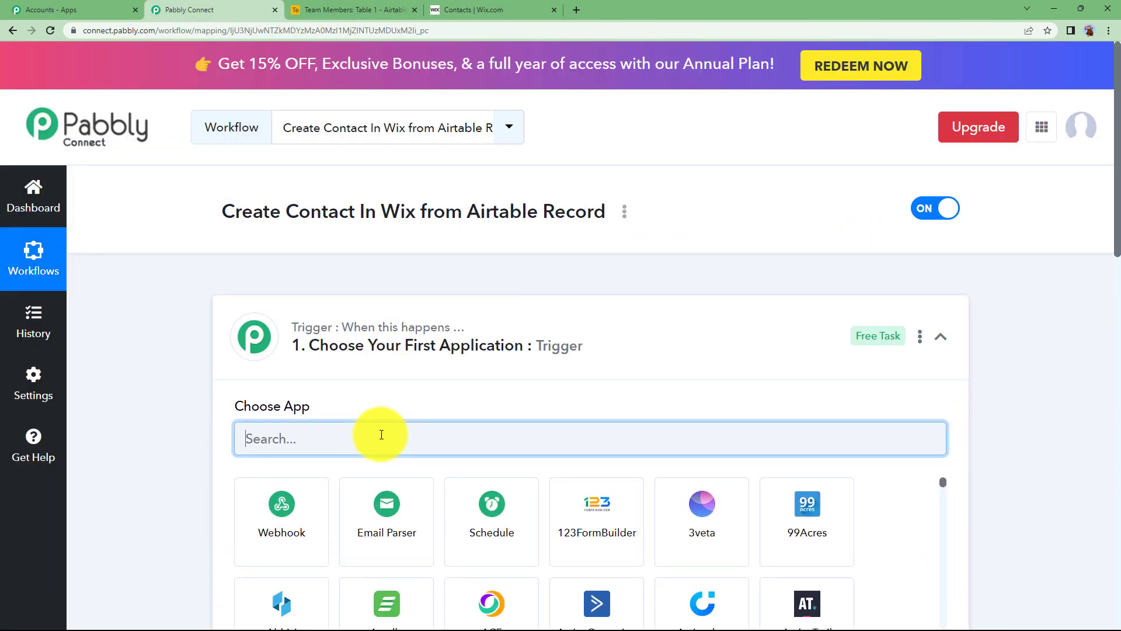
# Step: Set the trigger to Airtable with the New Record event
pyautogui.write('airt')
pyautogui.click(281, 479)
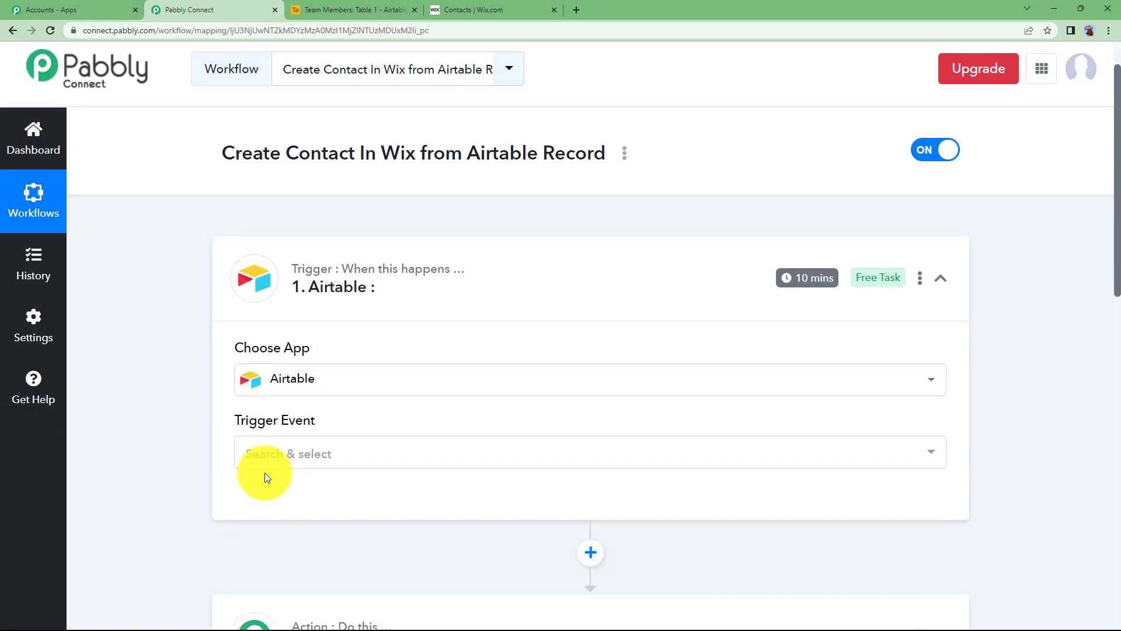
pyautogui.click(289, 458)
pyautogui.click(286, 531)
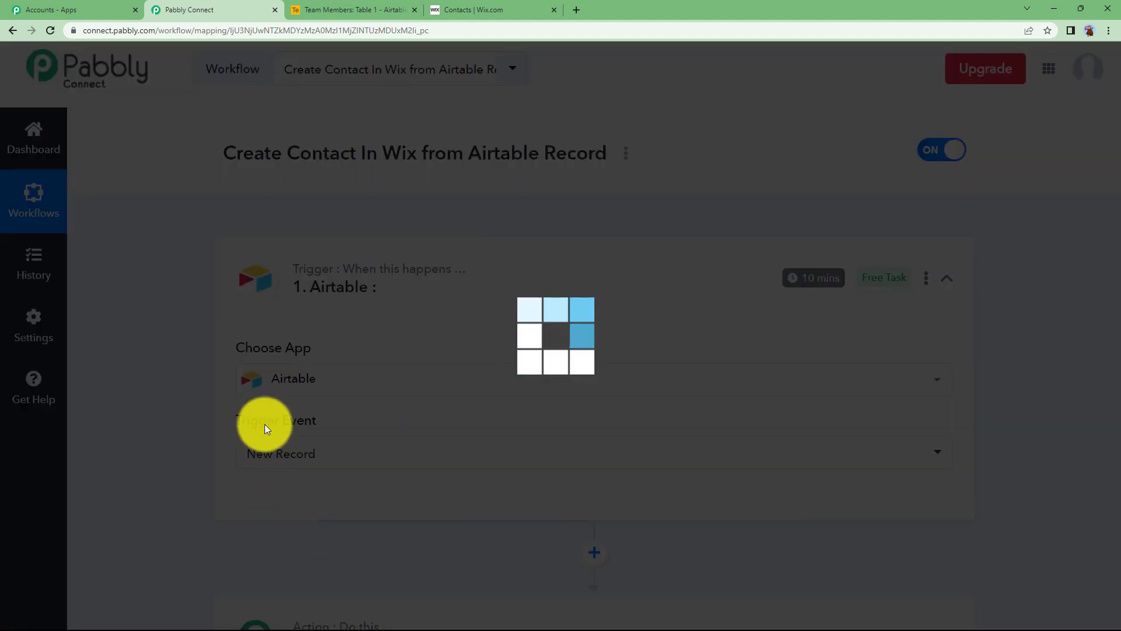
pyautogui.click(276, 461)
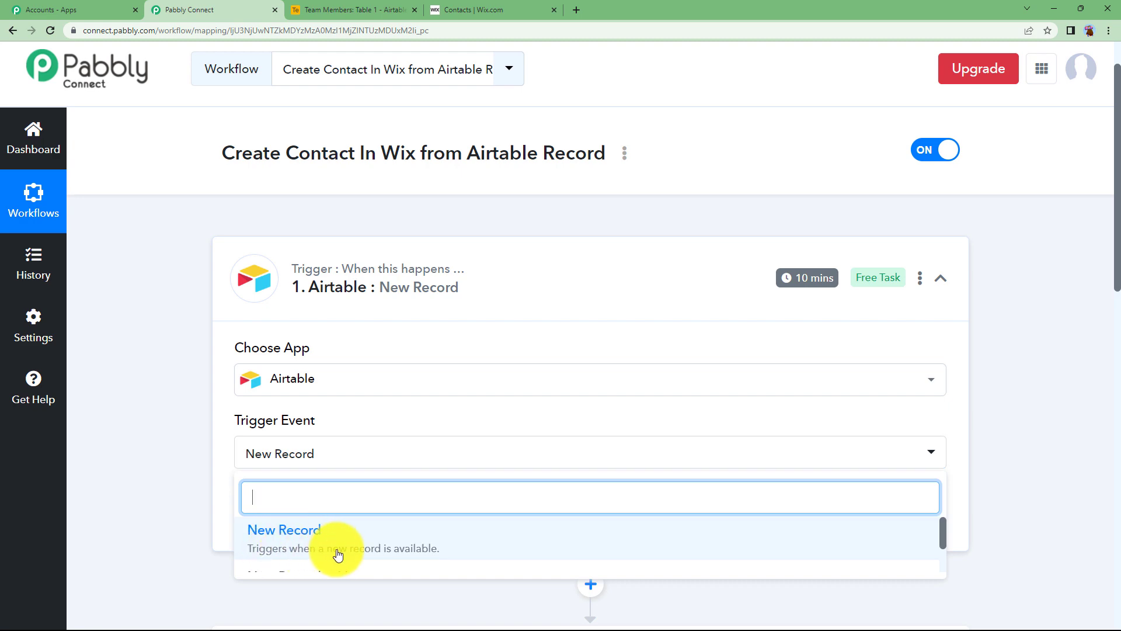
pyautogui.click(198, 469)
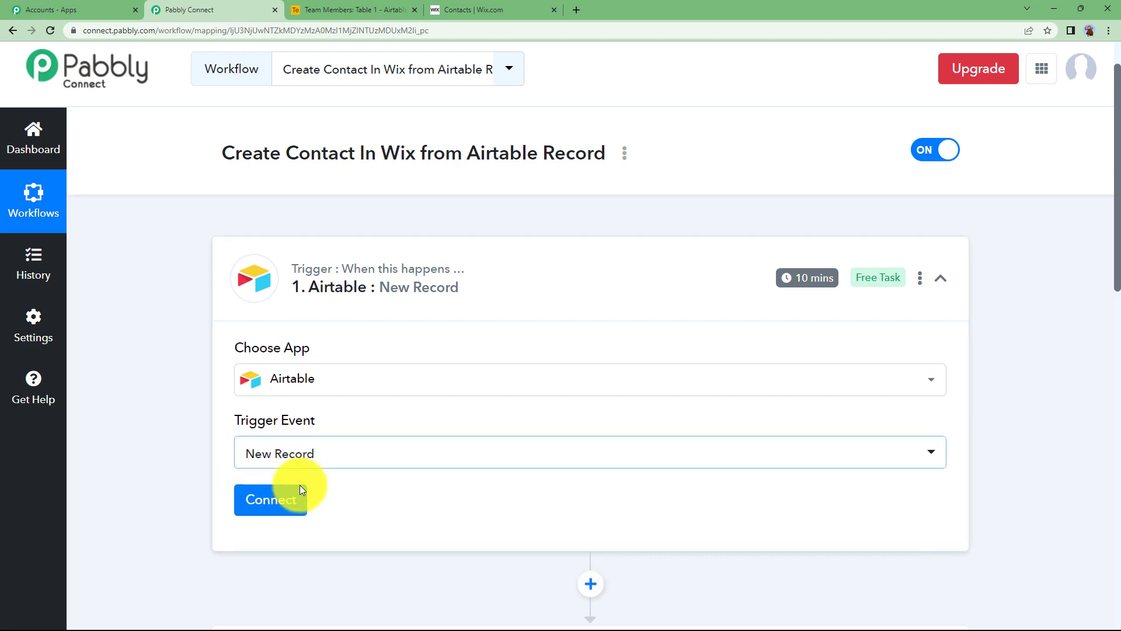
# Step: Start adding a new Airtable account connection and focus the Token field
pyautogui.click(286, 508)
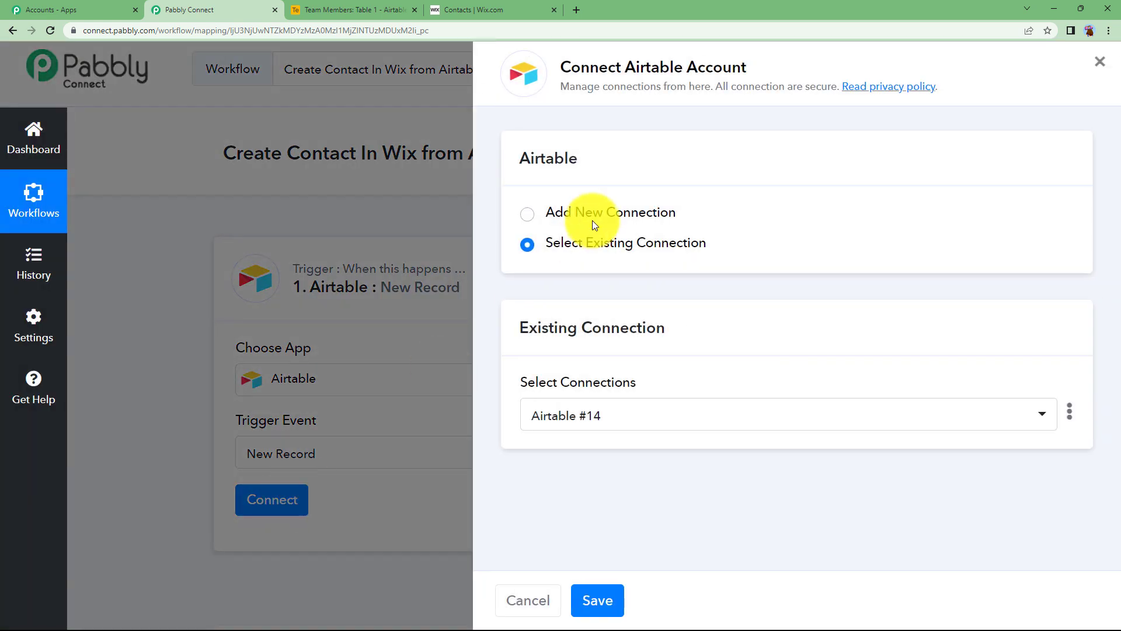
pyautogui.click(594, 214)
pyautogui.click(593, 392)
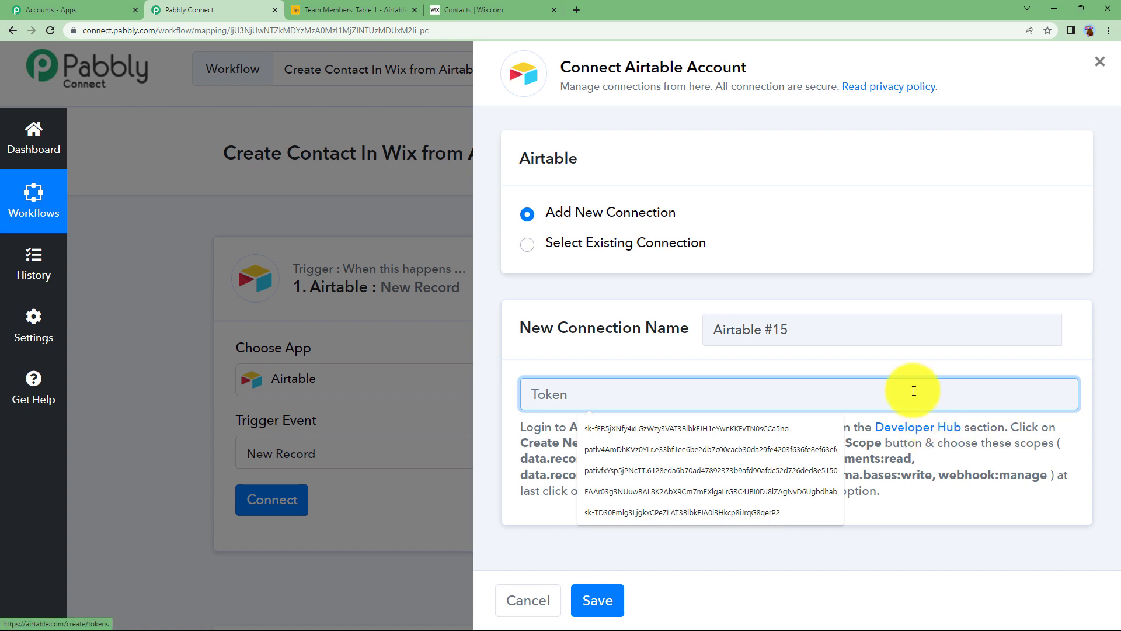
pyautogui.click(912, 366)
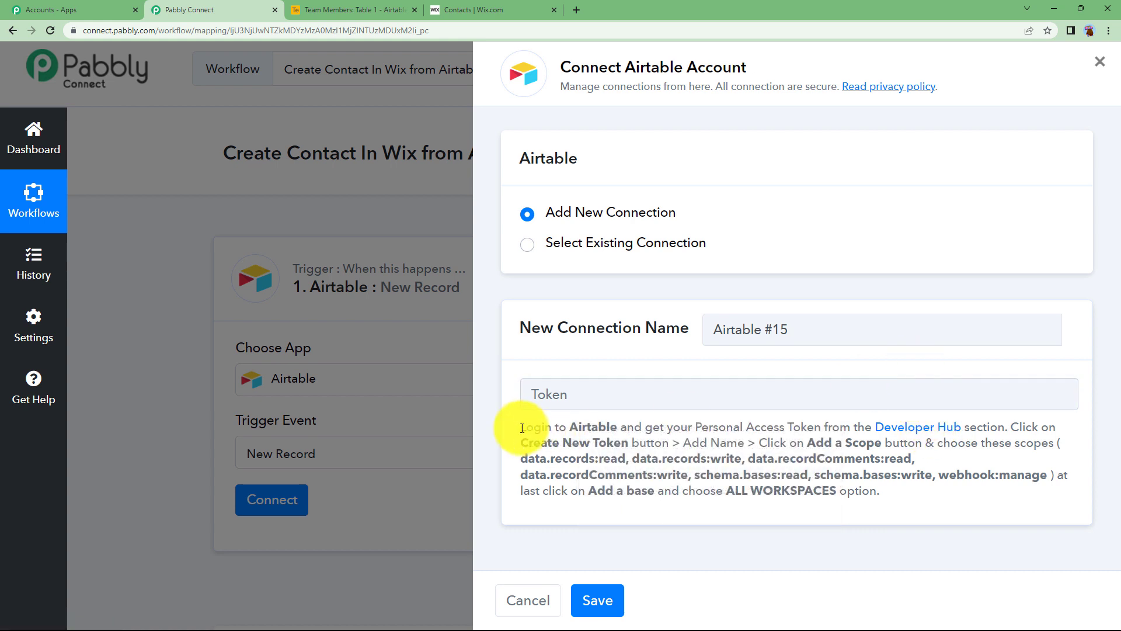
# Step: Point out the token instructions and open Airtable's Developer Hub link
pyautogui.moveTo(521, 428); pyautogui.dragTo(964, 502)
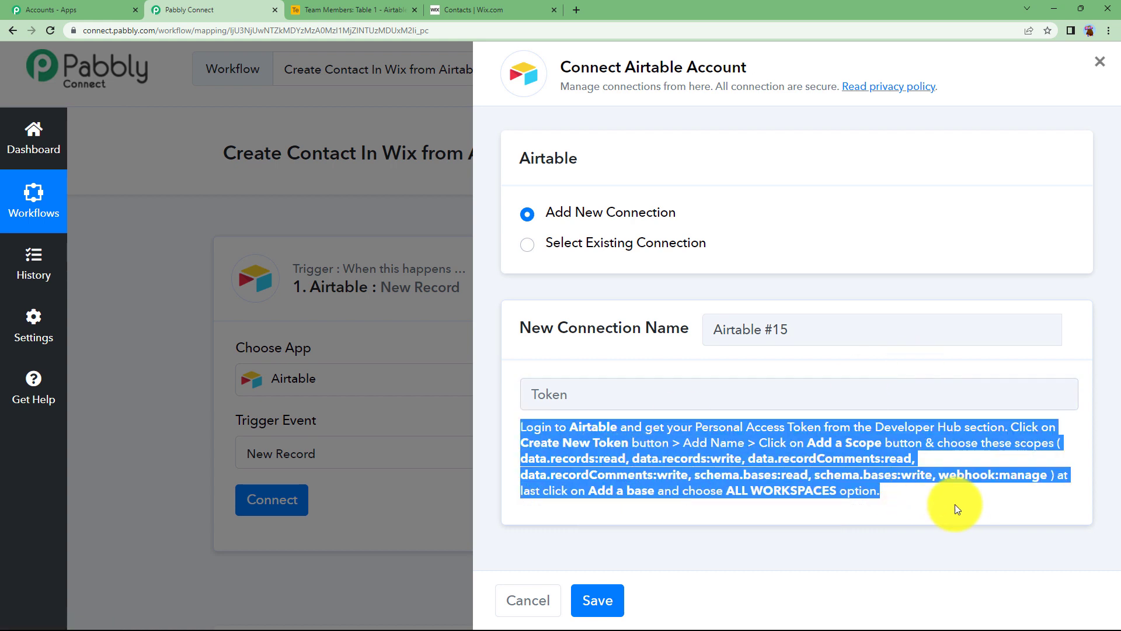
pyautogui.click(955, 503)
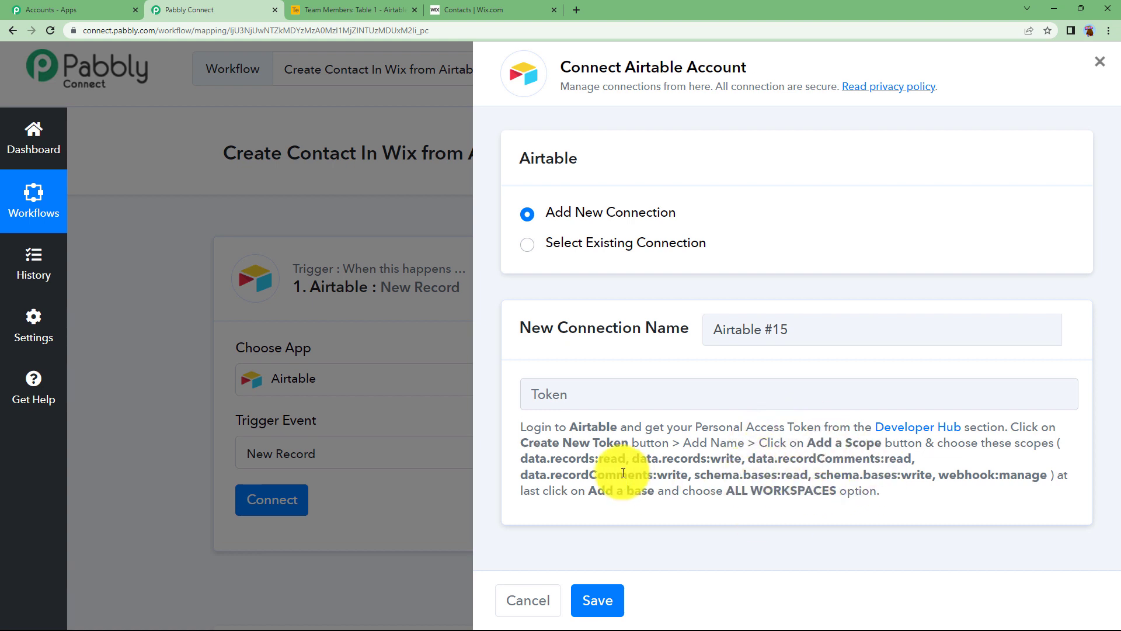
pyautogui.moveTo(520, 429); pyautogui.dragTo(881, 494)
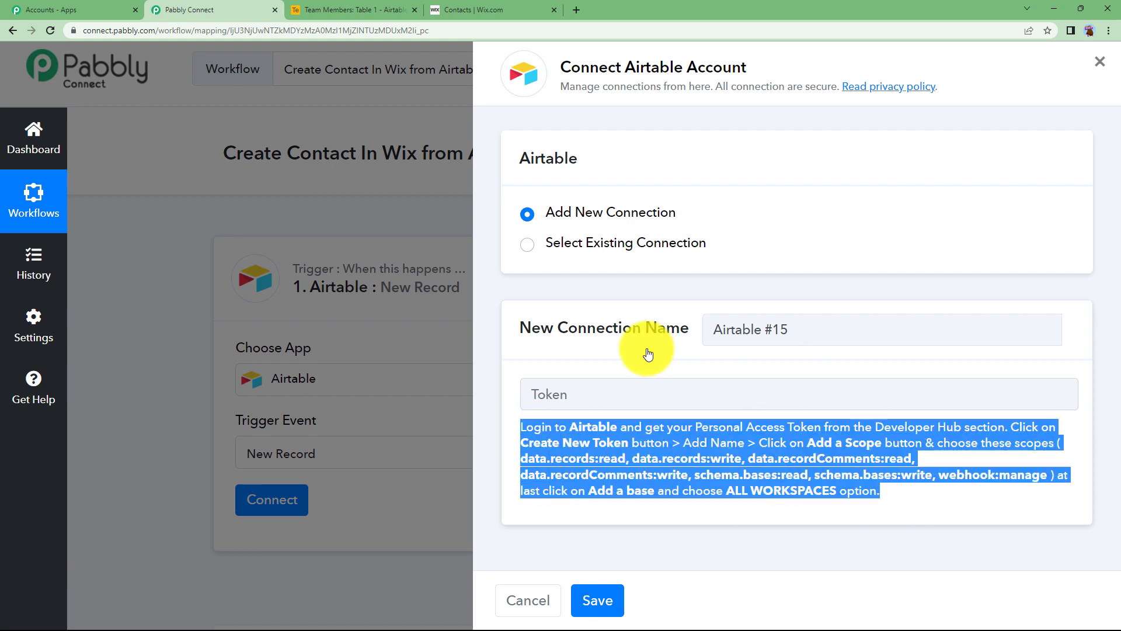
pyautogui.click(950, 469)
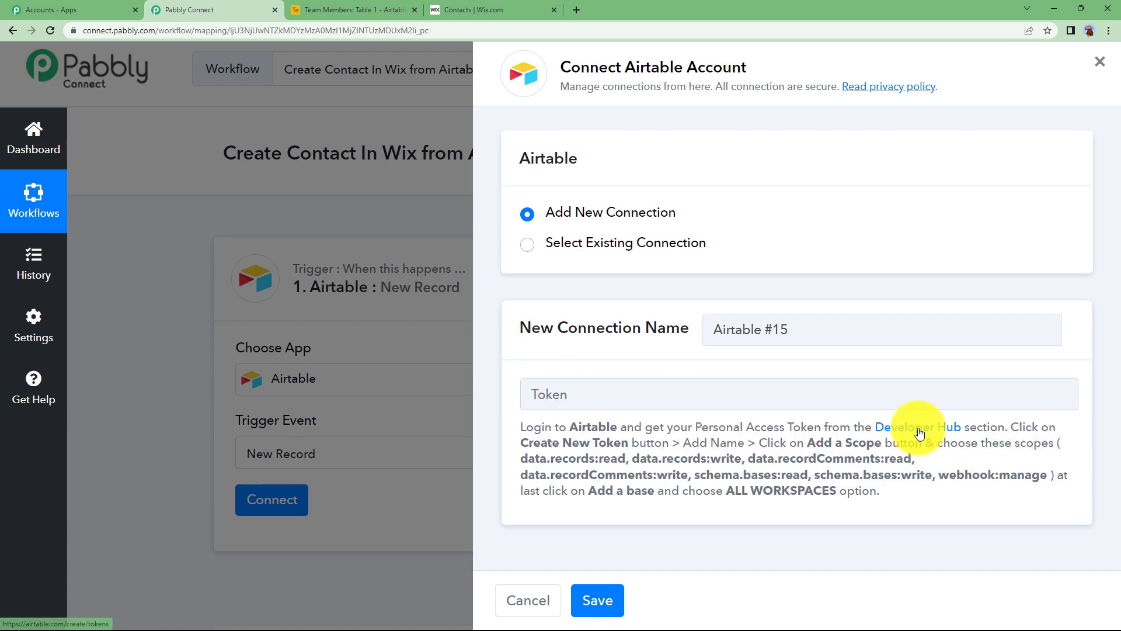
pyautogui.click(920, 427)
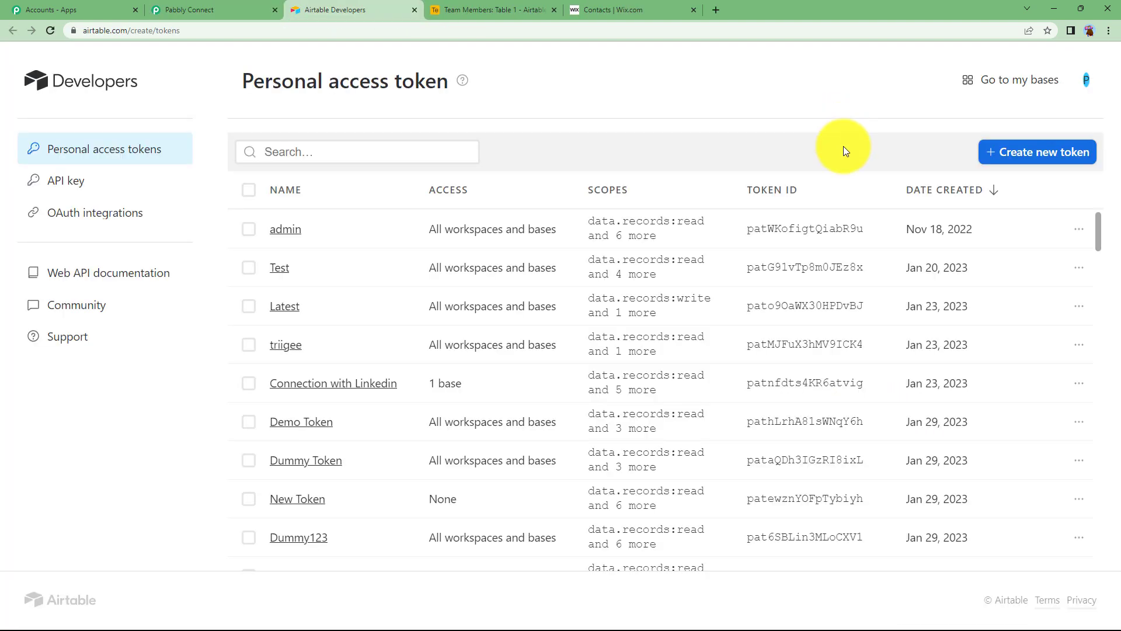
# Step: Start a personal access token named 'Wix contacts' and review Pabbly's required scopes
pyautogui.click(1068, 151)
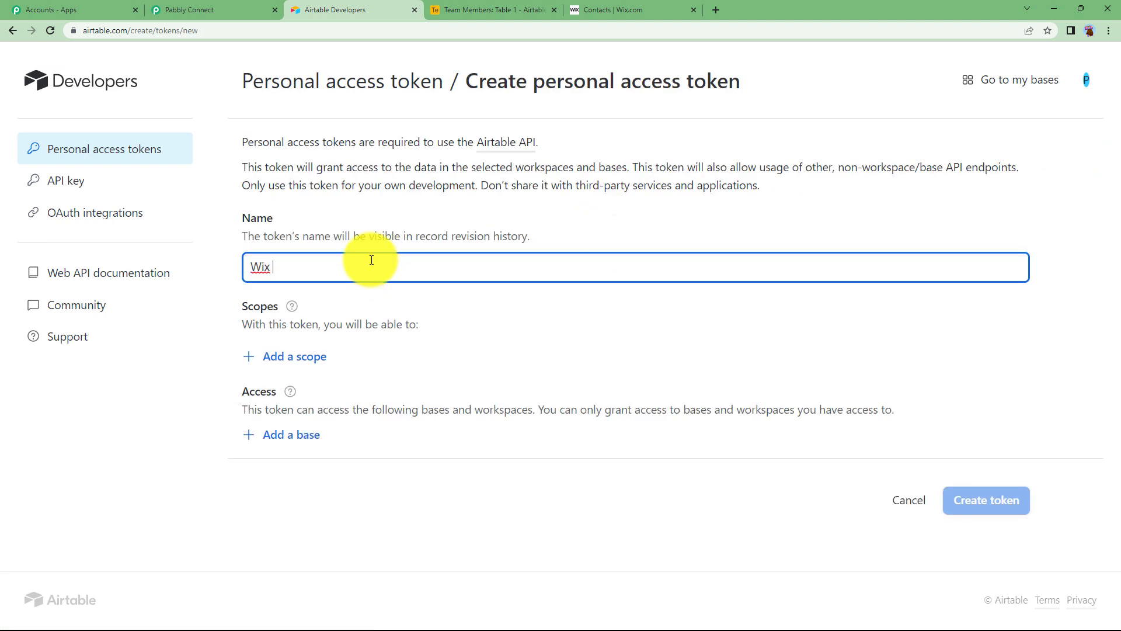
pyautogui.write('Wix contacts')
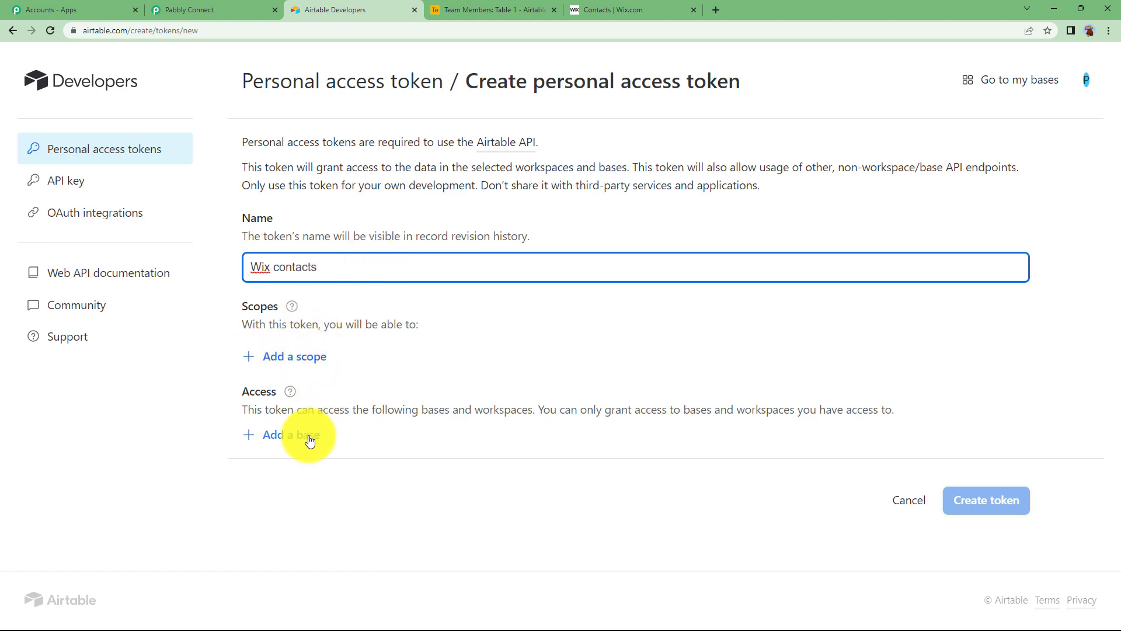
pyautogui.hotkey('ctrl', 'shift', 'Tab')
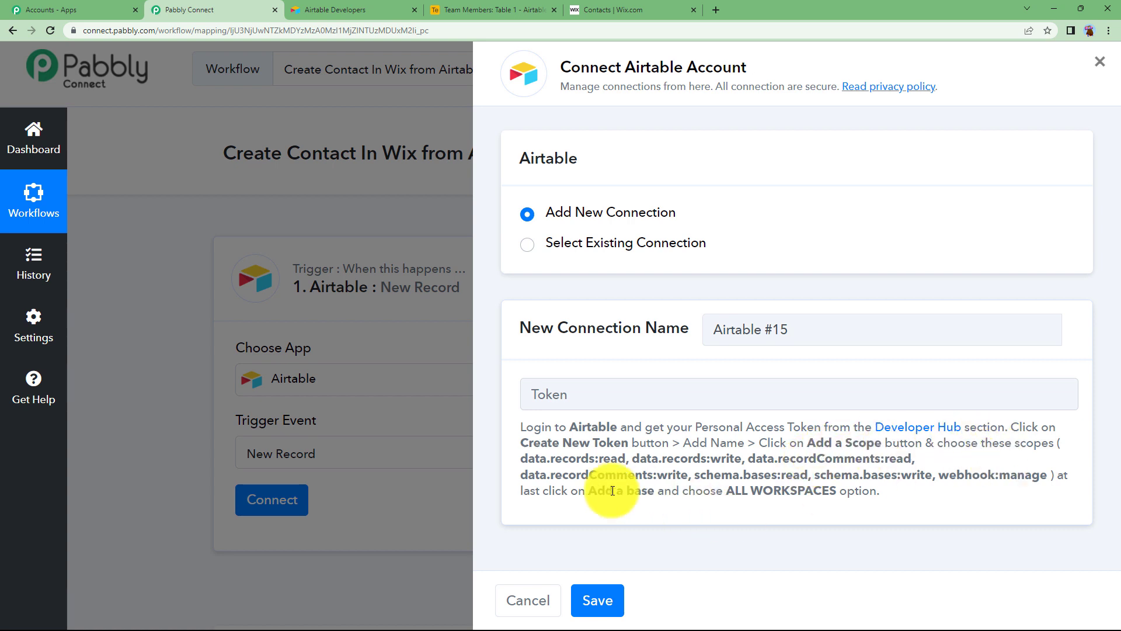
pyautogui.moveTo(522, 462); pyautogui.dragTo(1051, 475)
pyautogui.click(1048, 475)
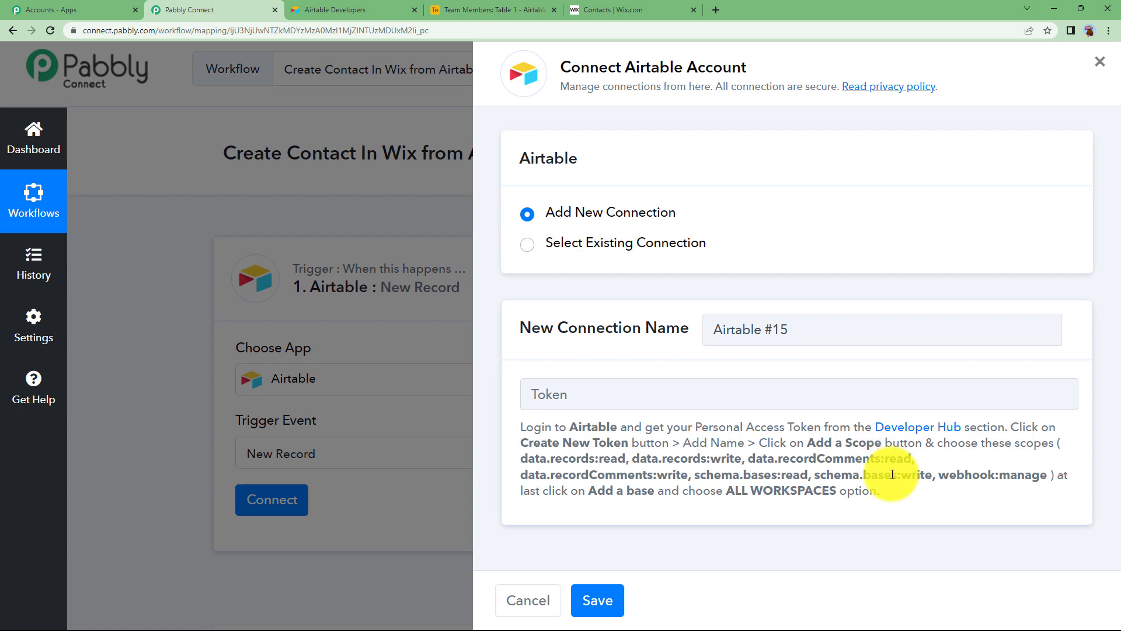
pyautogui.click(404, 7)
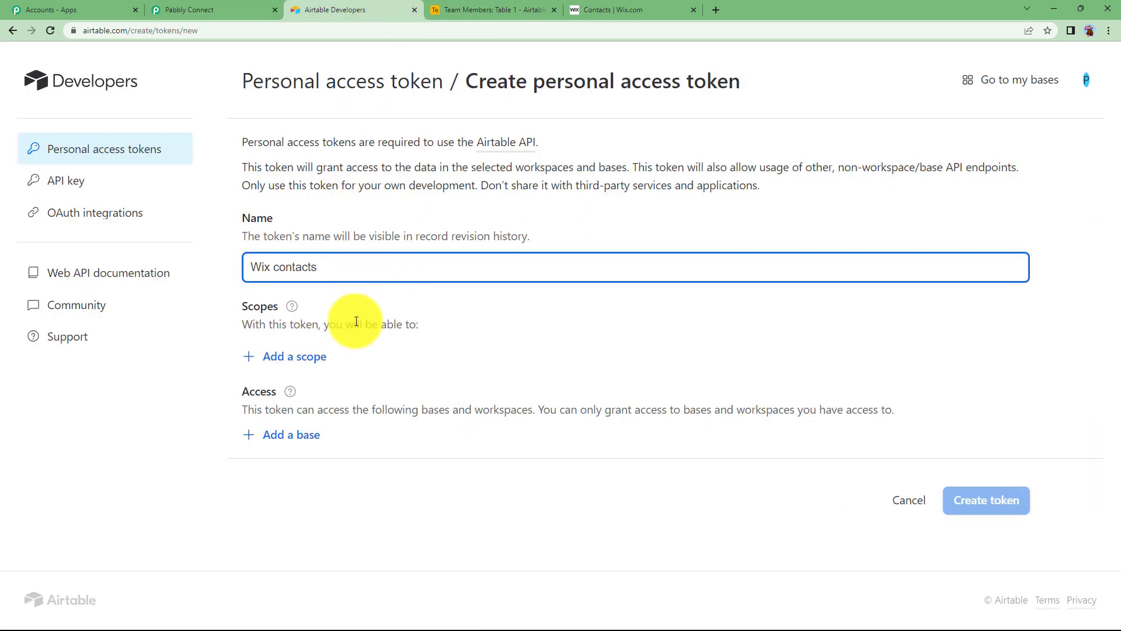
# Step: Add the seven scopes: records read/write, recordComments read/write, schema.bases read/write, webhook:manage
pyautogui.click(293, 354)
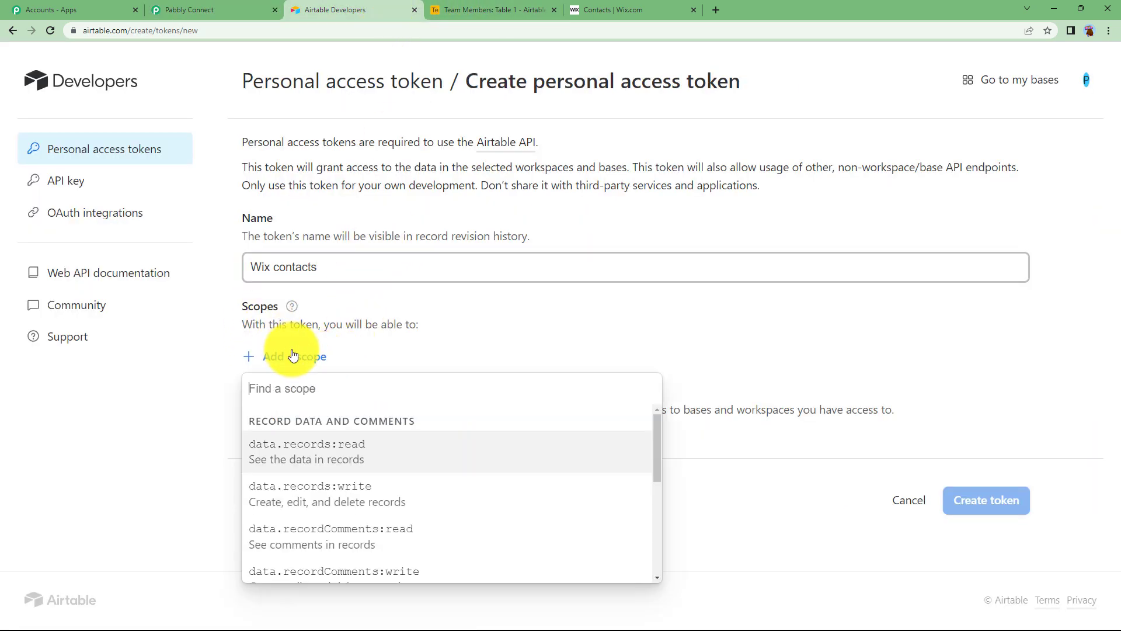
pyautogui.click(310, 462)
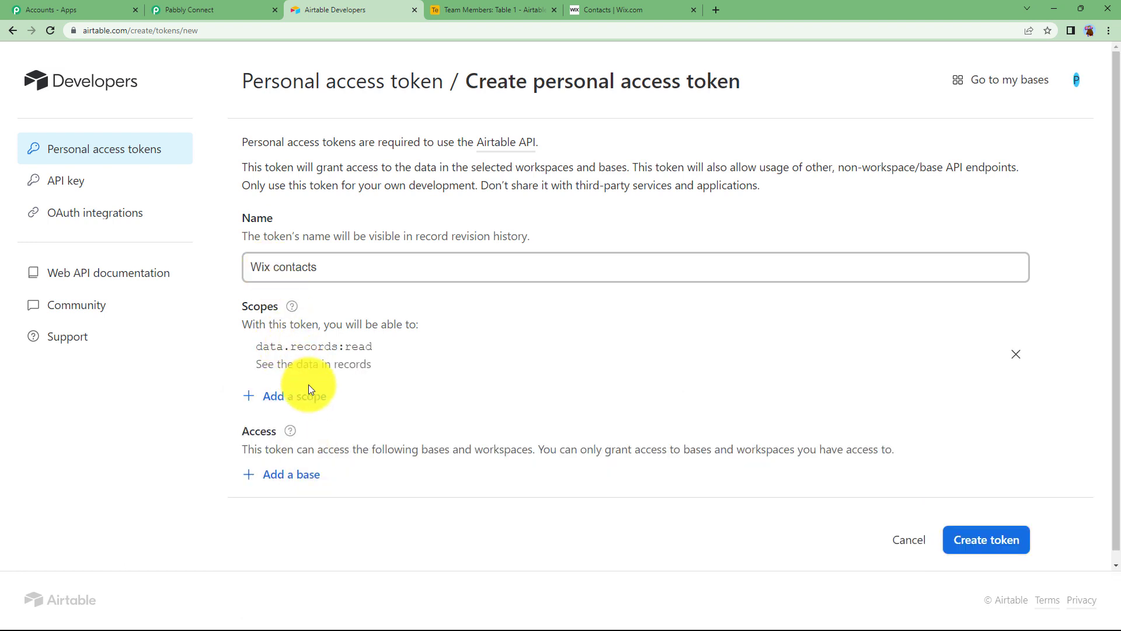
pyautogui.click(309, 391)
pyautogui.click(335, 503)
pyautogui.scroll(-1, 301, 446)
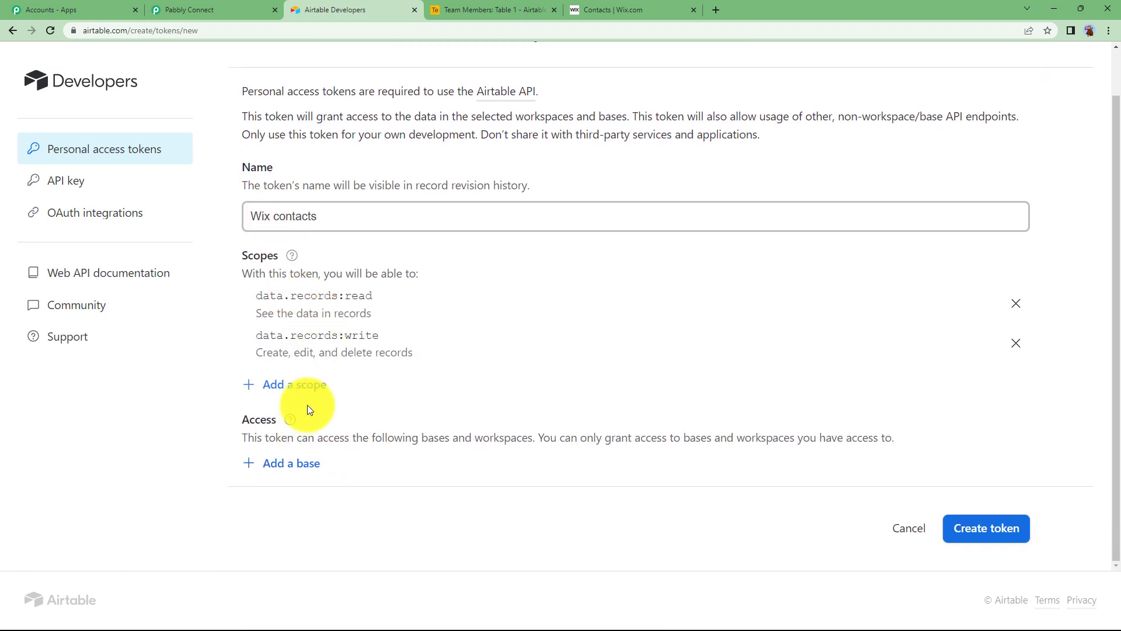
pyautogui.click(309, 390)
pyautogui.click(323, 520)
pyautogui.click(307, 424)
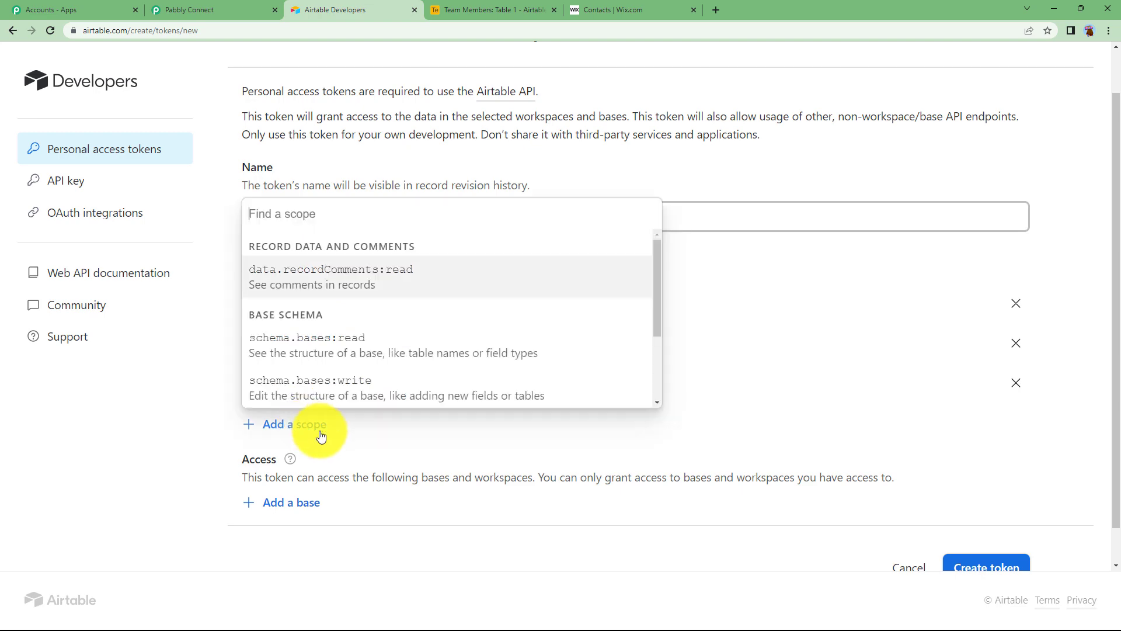
pyautogui.click(316, 274)
pyautogui.click(306, 470)
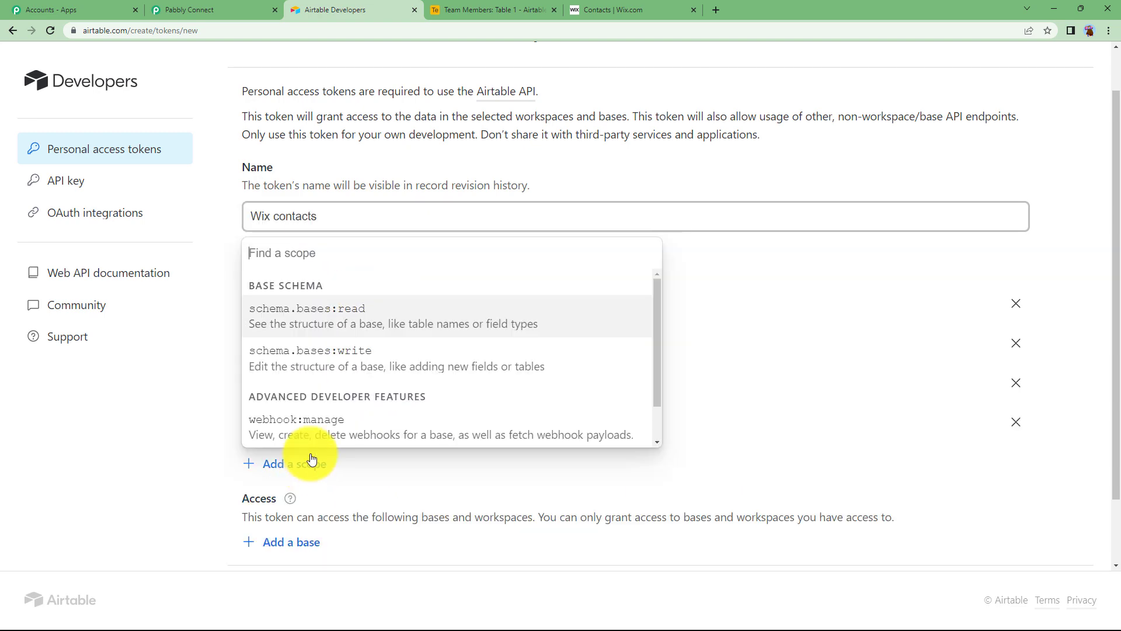
pyautogui.click(321, 305)
pyautogui.click(316, 512)
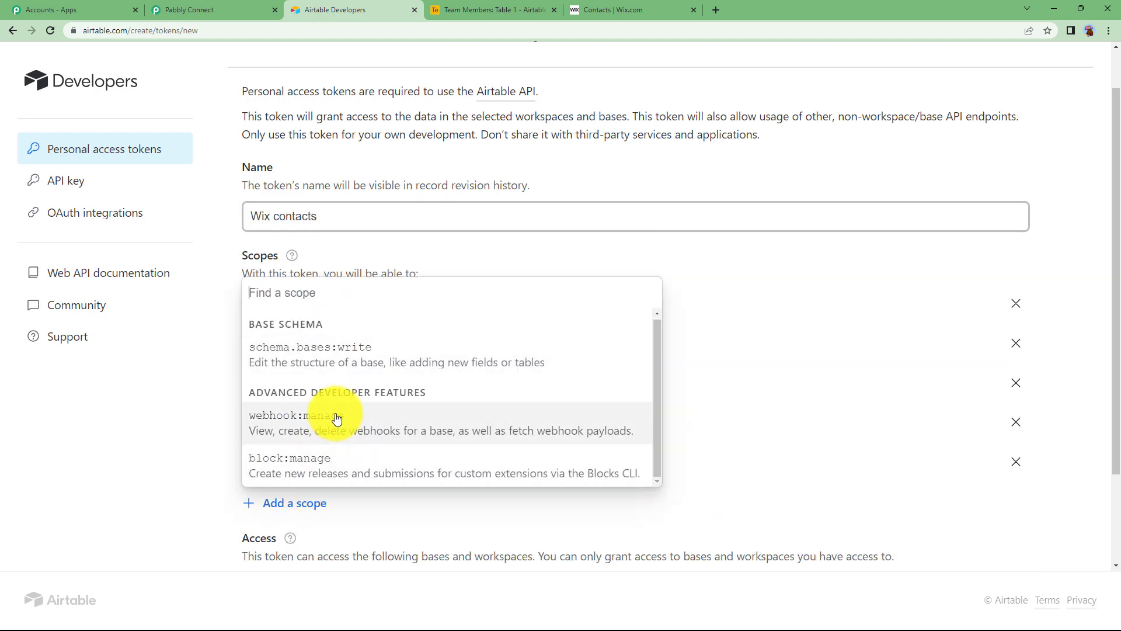
pyautogui.click(350, 370)
pyautogui.click(324, 538)
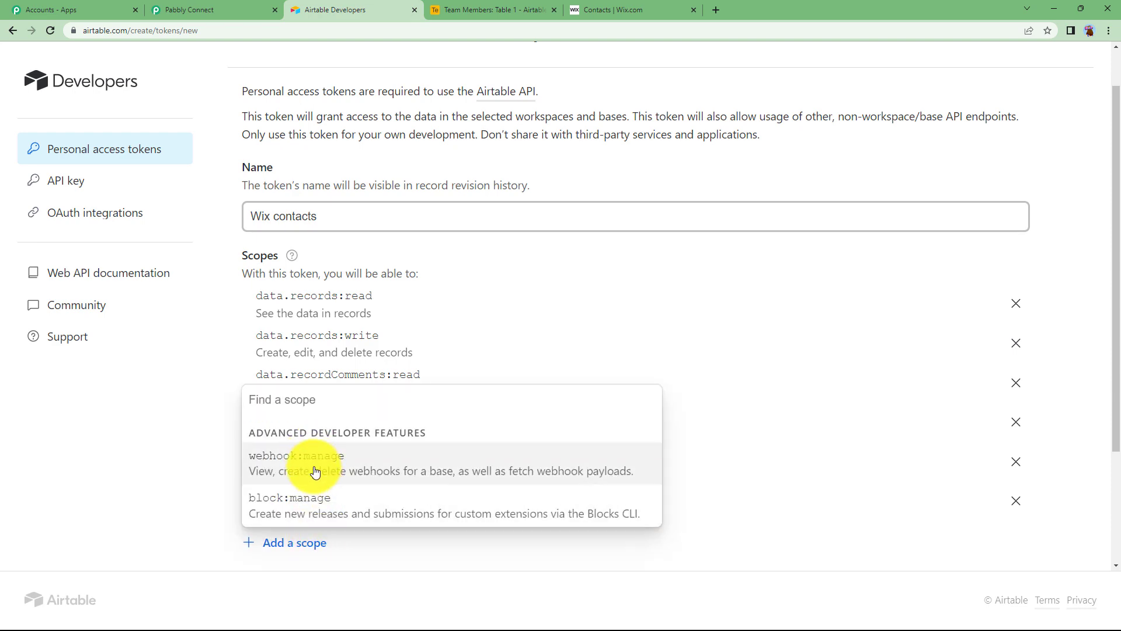
pyautogui.click(308, 465)
# Step: Grant access to all current and future bases, then create and copy the token
pyautogui.scroll(-2, 311, 451)
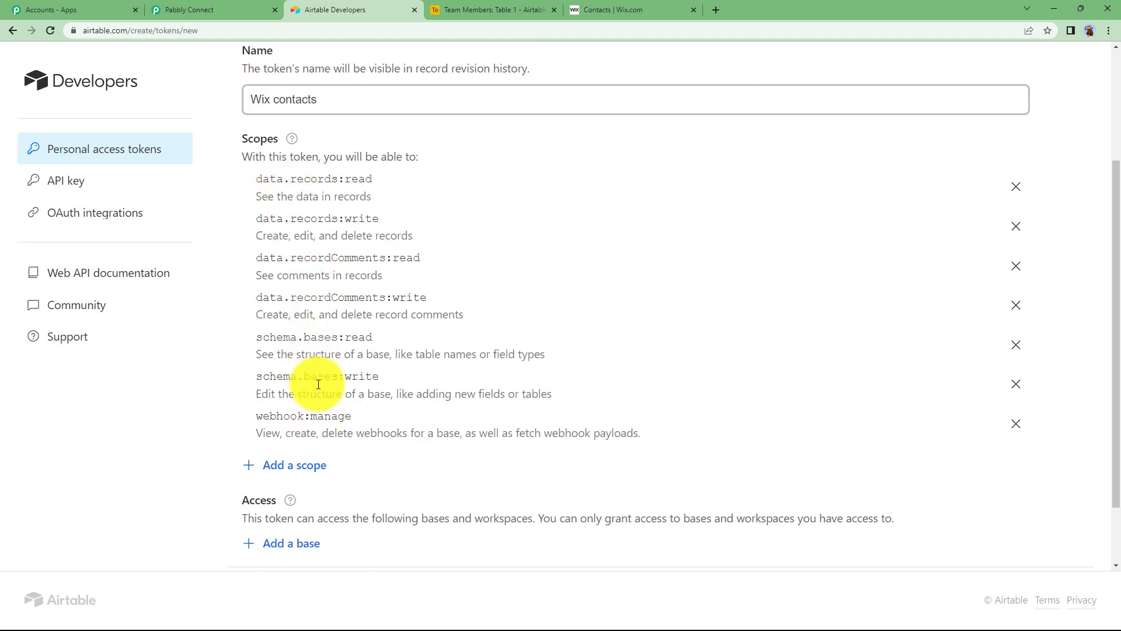
pyautogui.click(198, 10)
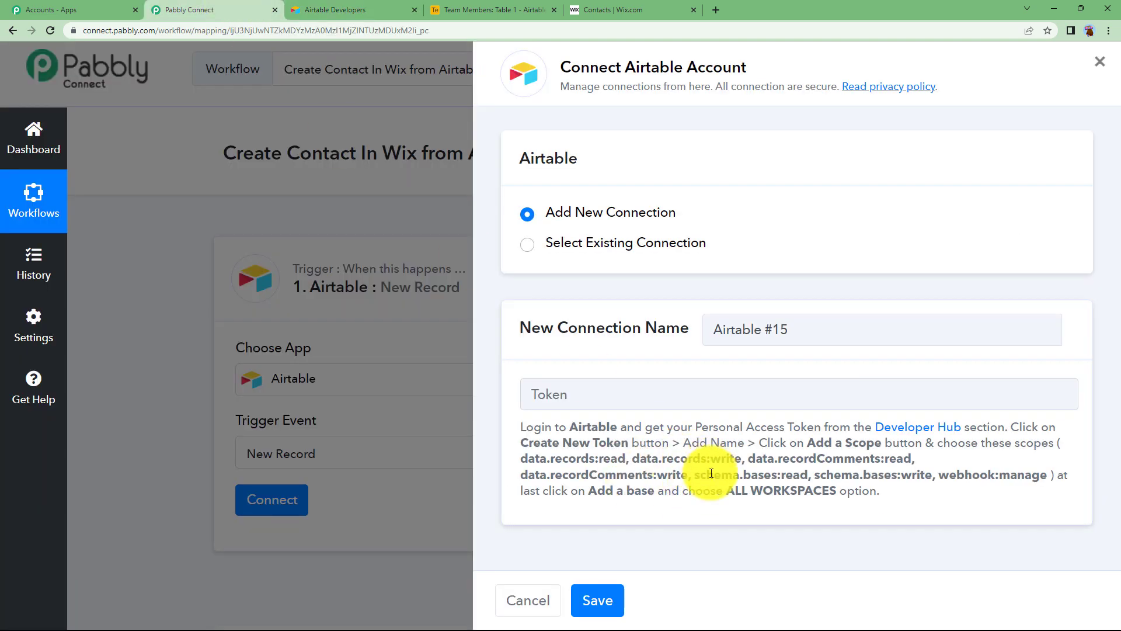
pyautogui.click(338, 3)
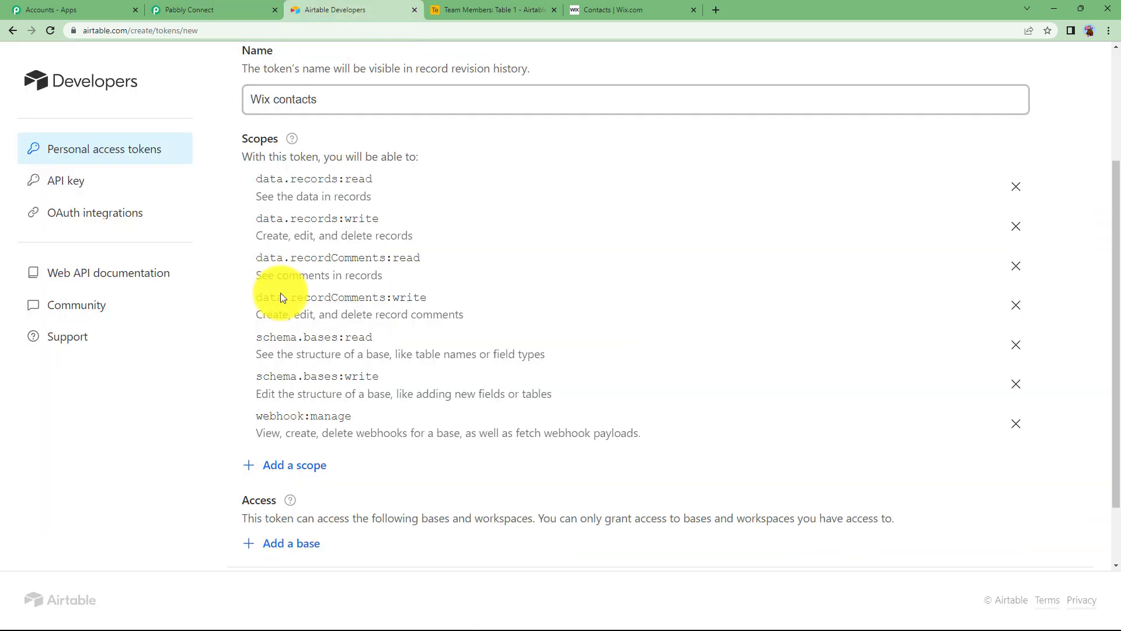
pyautogui.scroll(-1, 280, 350)
pyautogui.scroll(-1, 299, 416)
pyautogui.click(283, 470)
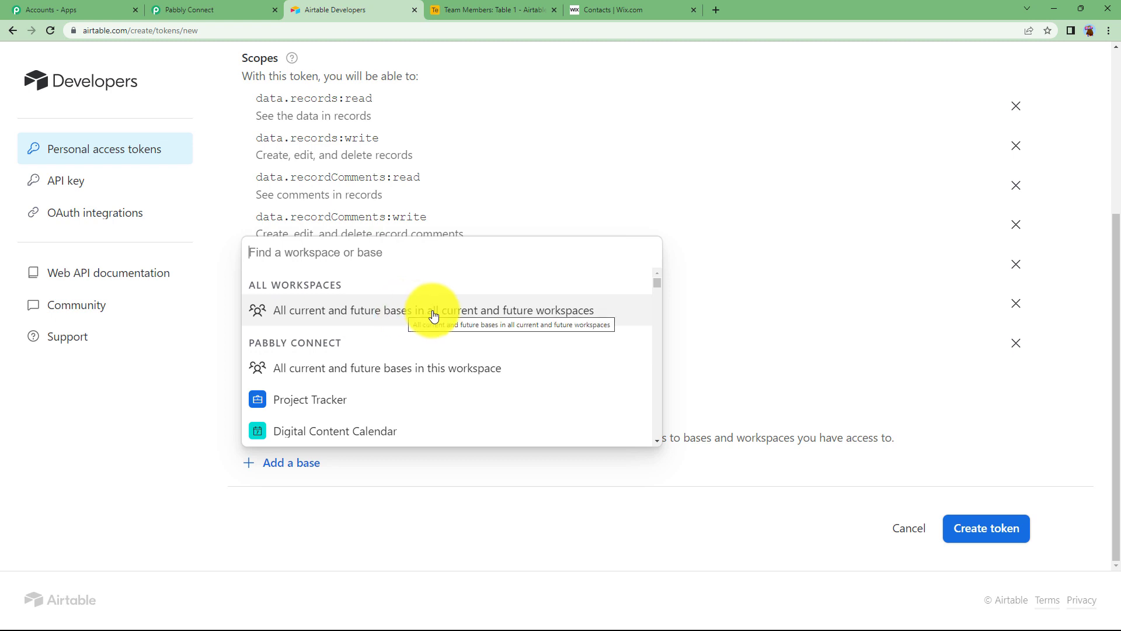
pyautogui.click(595, 314)
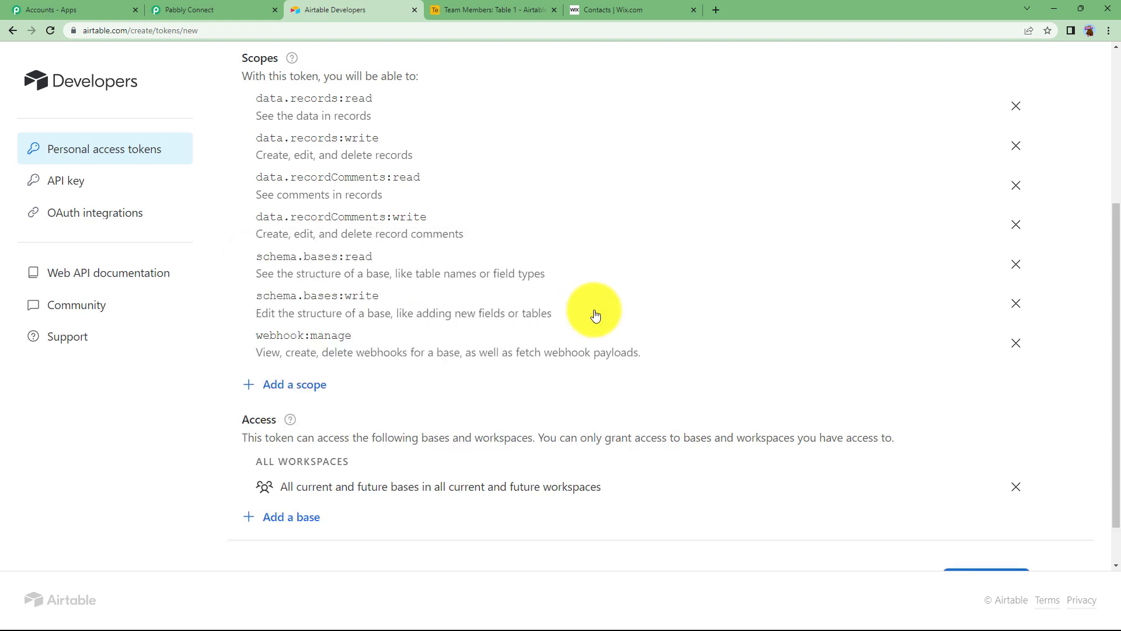
pyautogui.scroll(-1, 390, 479)
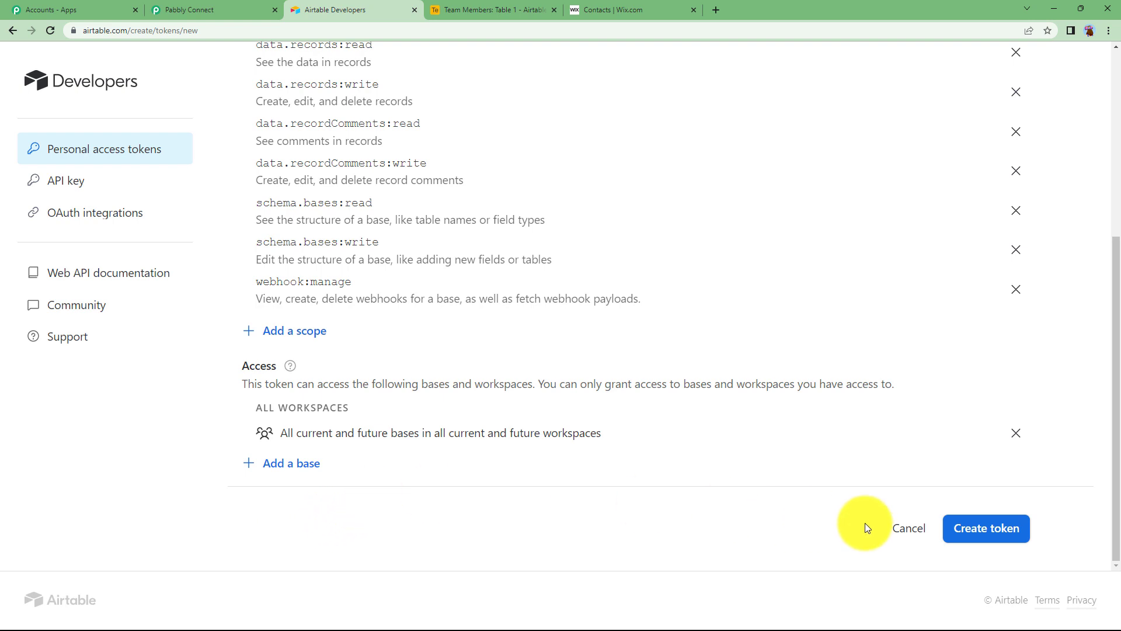
pyautogui.click(963, 528)
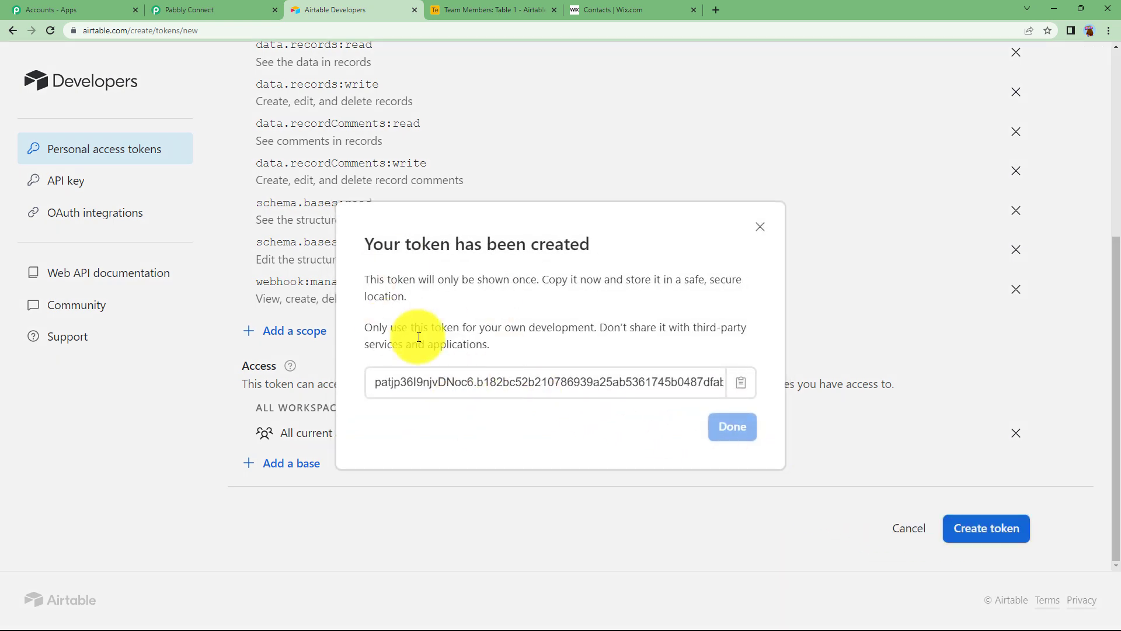
pyautogui.click(741, 382)
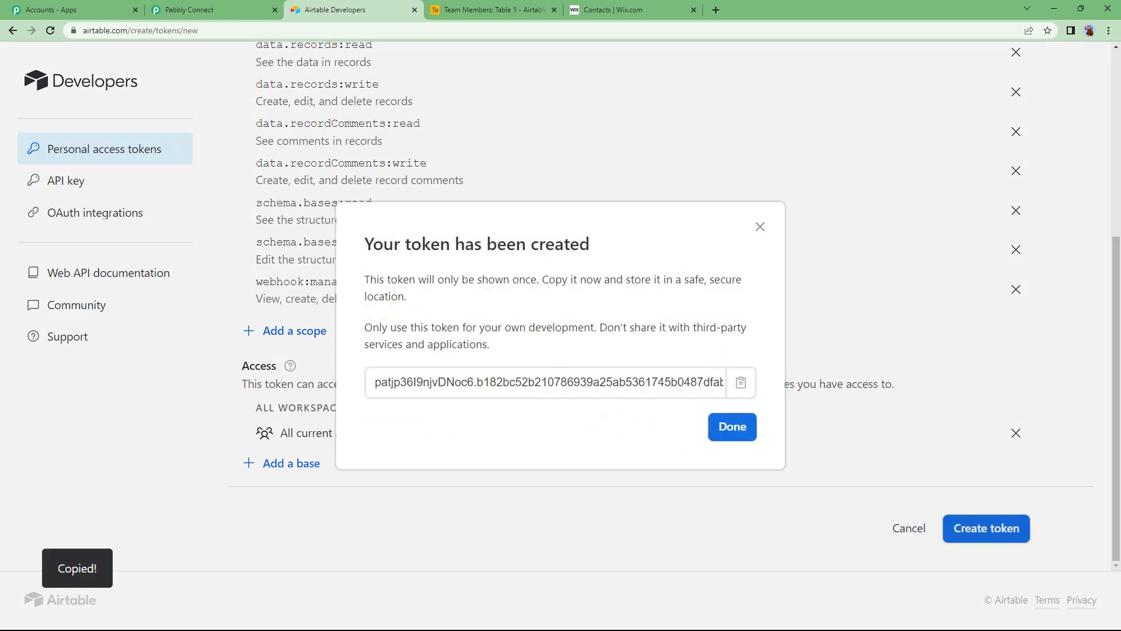
# Step: Paste the copied token into the Token field and save the Airtable connection
pyautogui.click(225, 7)
pyautogui.click(672, 392)
pyautogui.rightClick(672, 395)
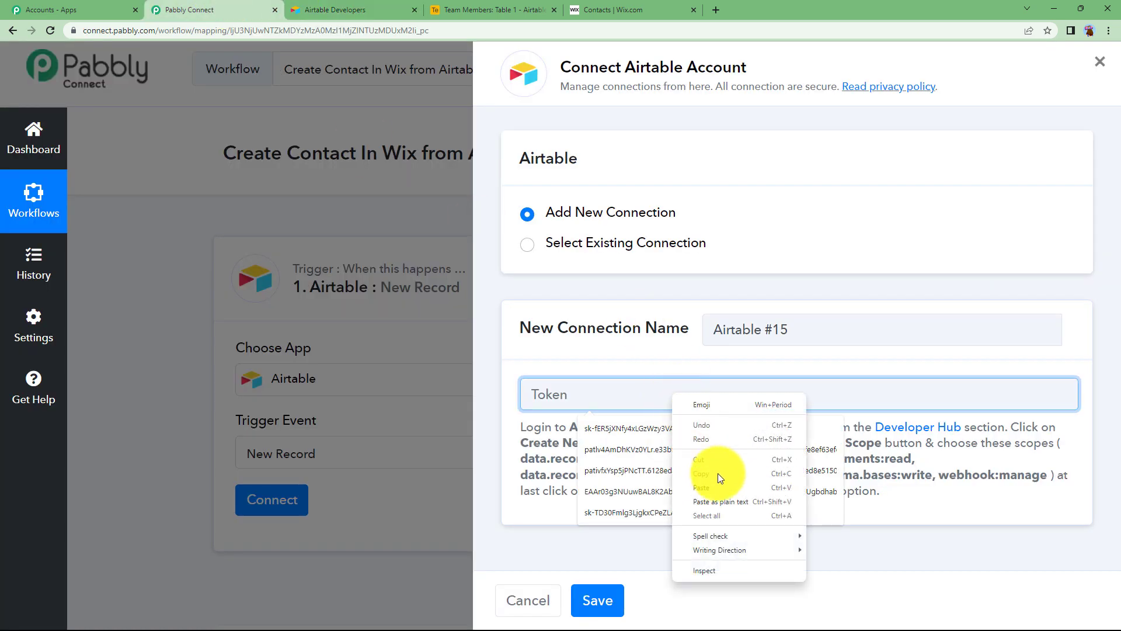
pyautogui.click(720, 486)
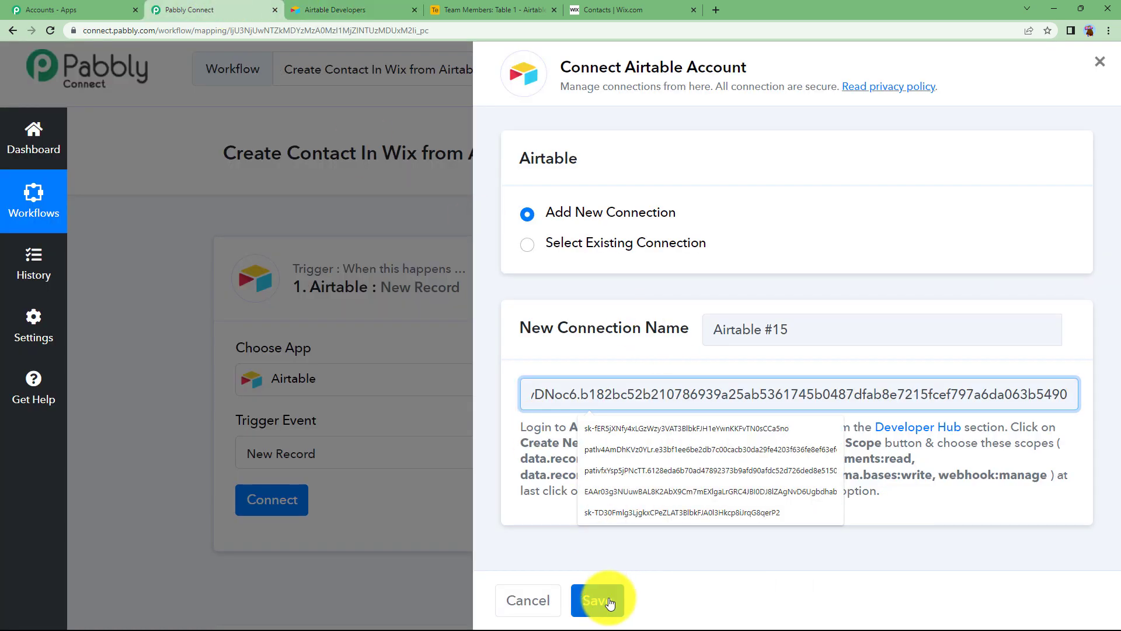
pyautogui.click(609, 602)
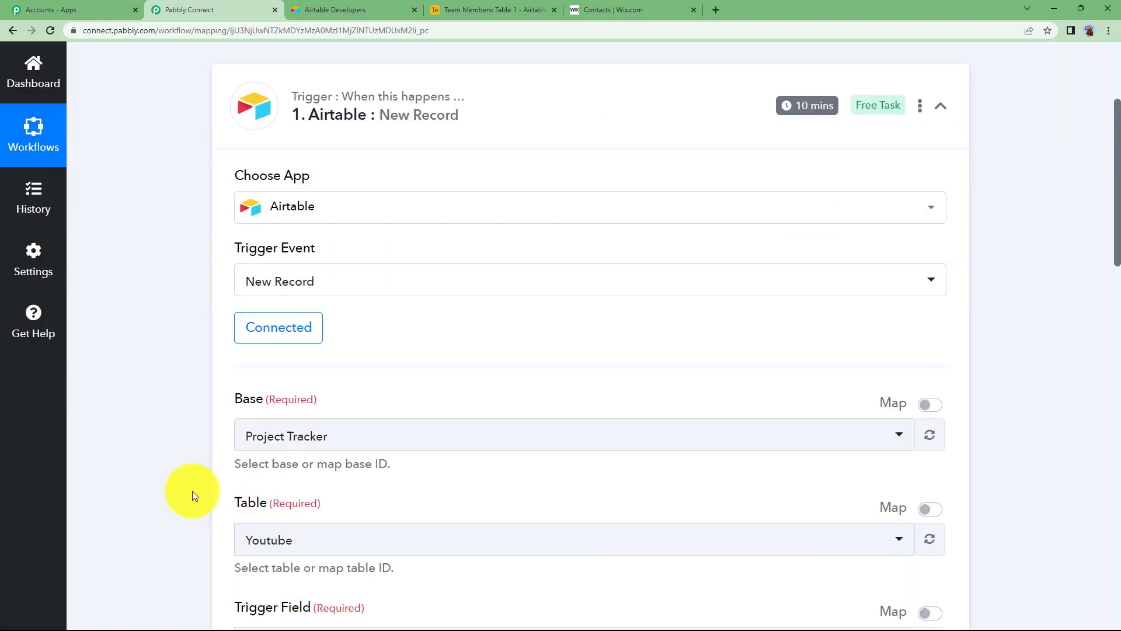
# Step: Select the Team Members base for the trigger after searching 'team'
pyautogui.click(461, 7)
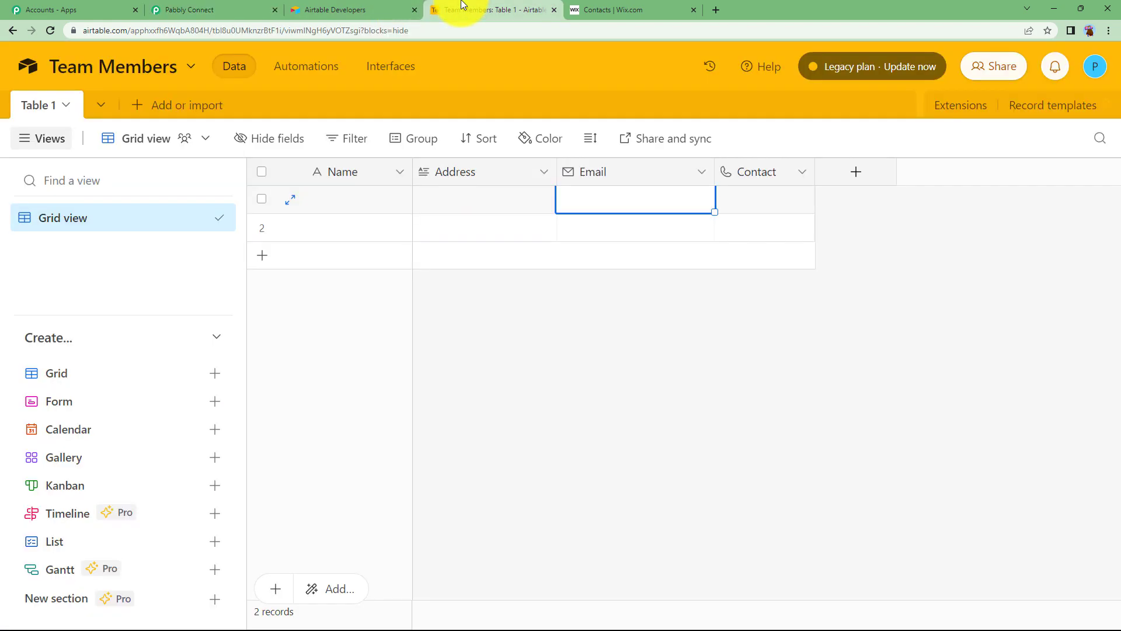
pyautogui.click(182, 8)
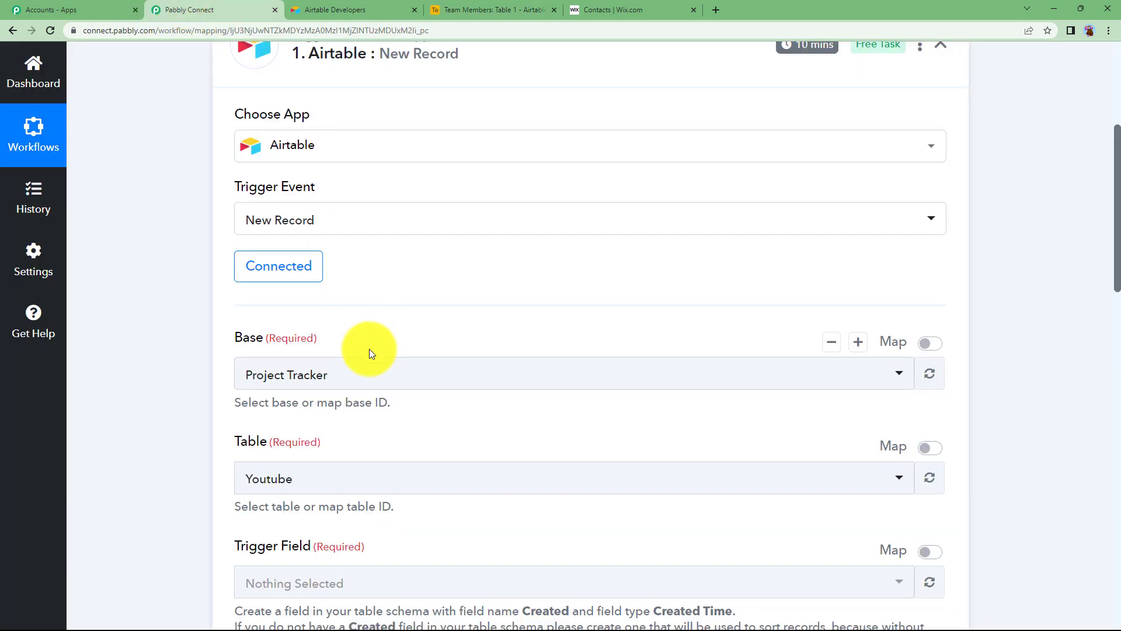
pyautogui.click(363, 377)
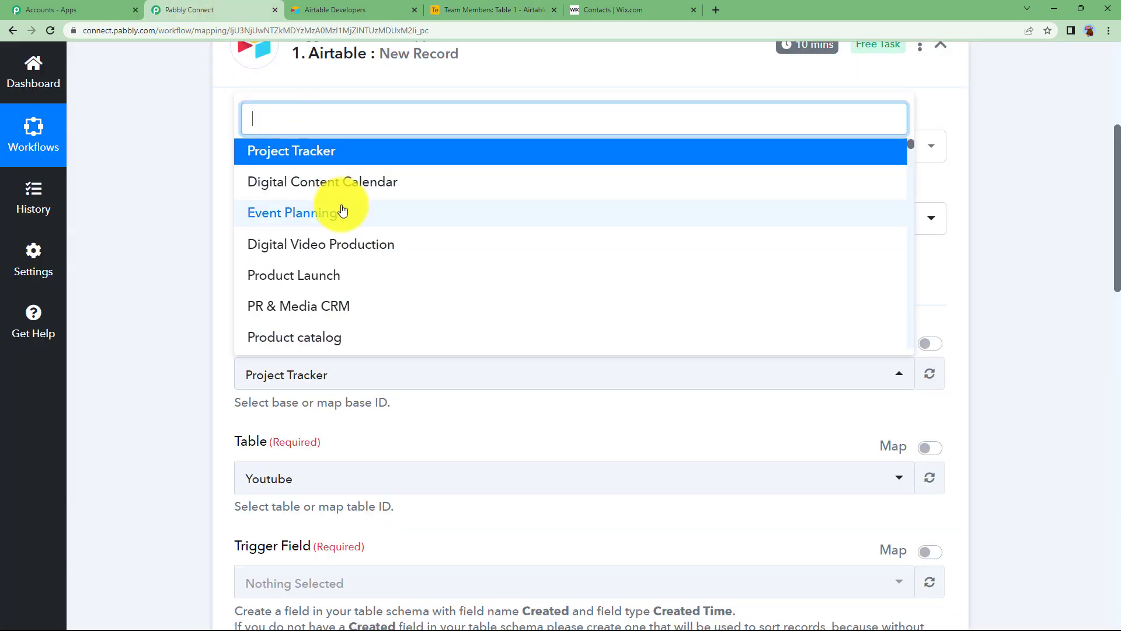
pyautogui.scroll(-6, 344, 216)
pyautogui.scroll(2, 350, 233)
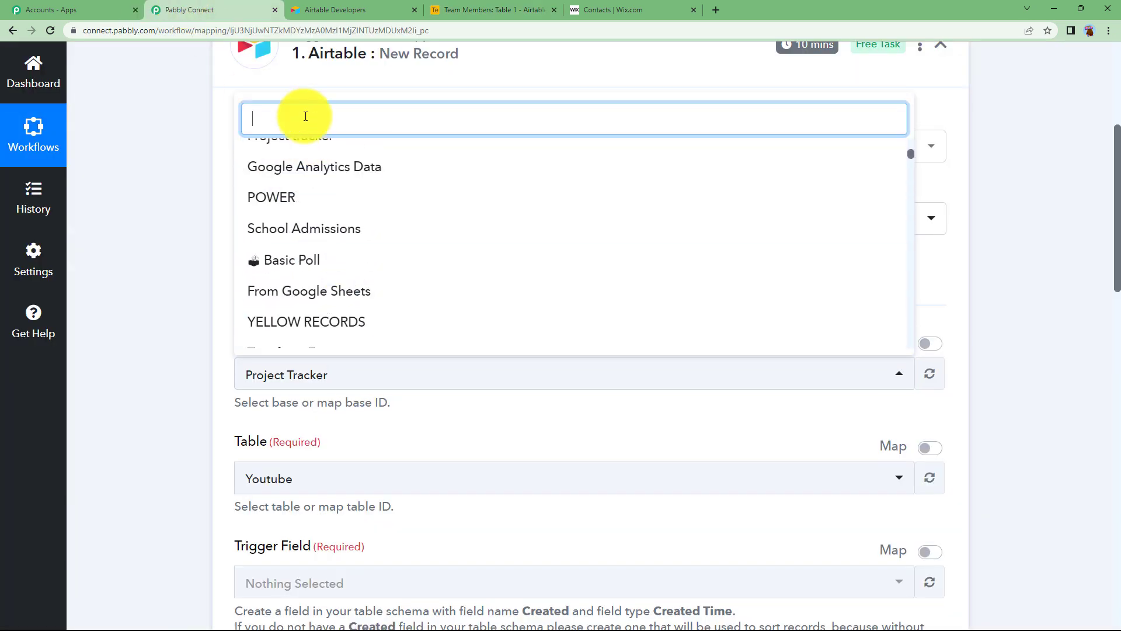
pyautogui.write('team')
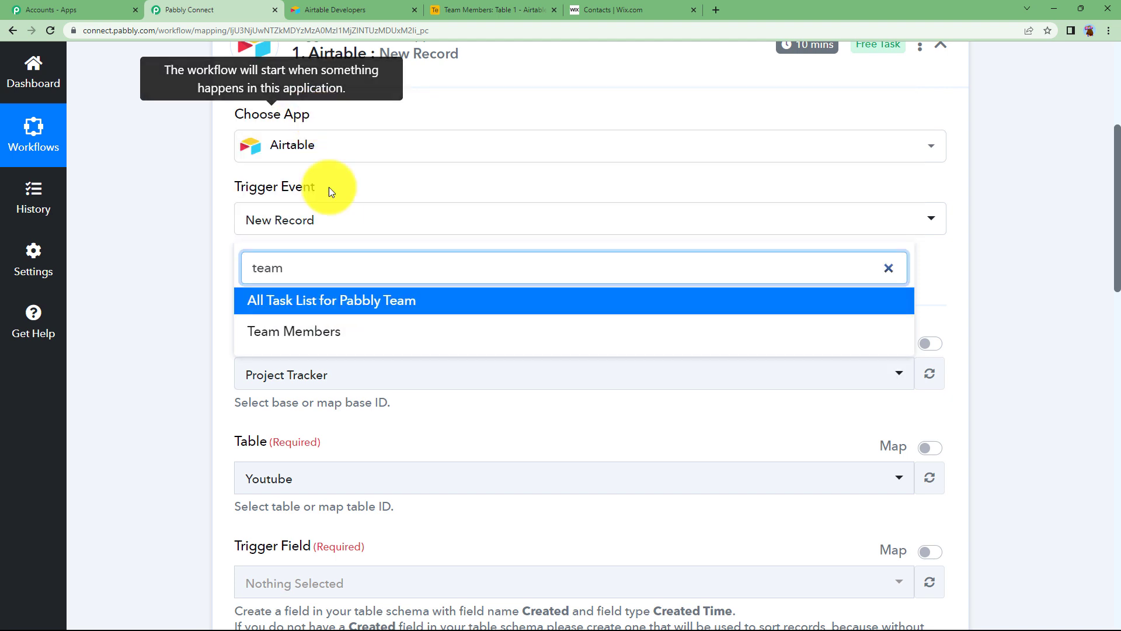
pyautogui.click(310, 328)
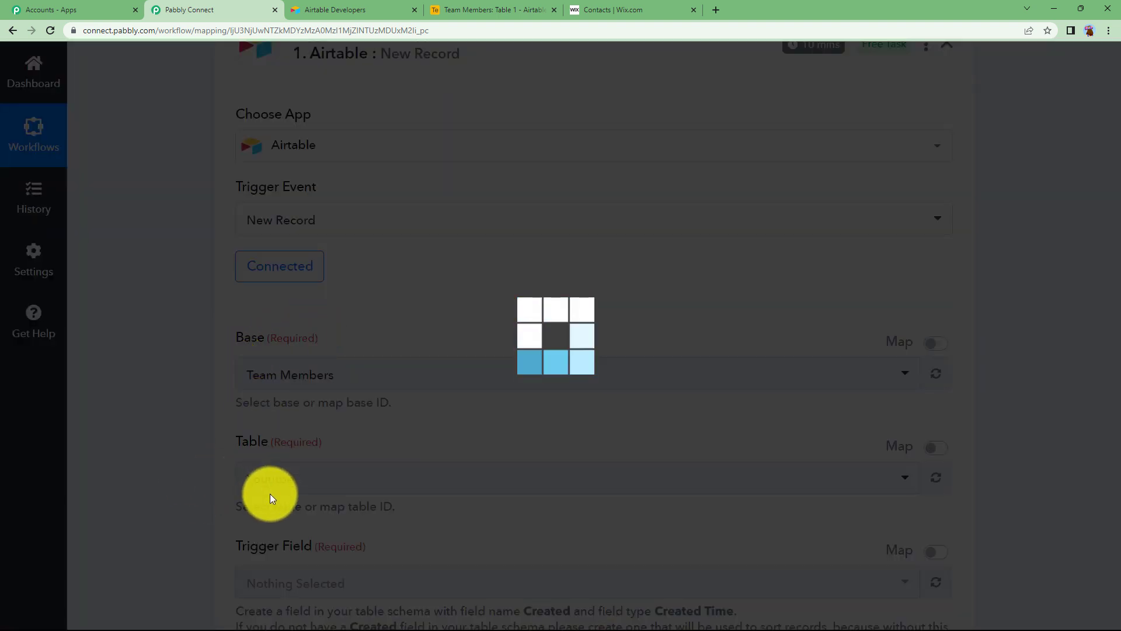
# Step: Check the Trigger Field list, find it empty, and go to the Airtable table
pyautogui.click(433, 5)
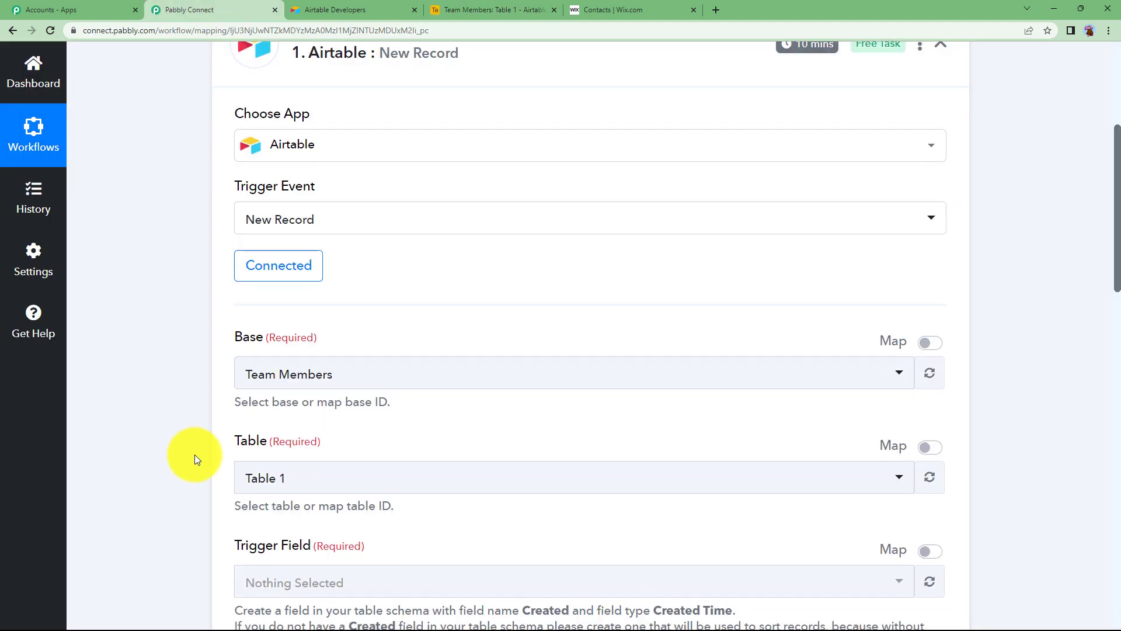
pyautogui.scroll(-2, 194, 454)
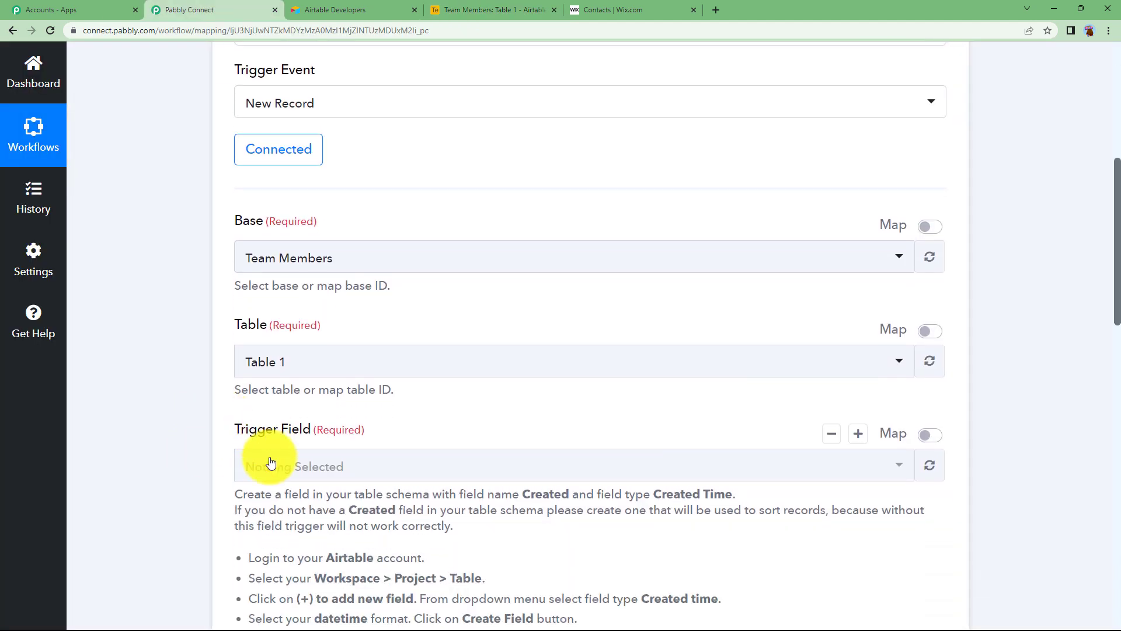
pyautogui.click(269, 470)
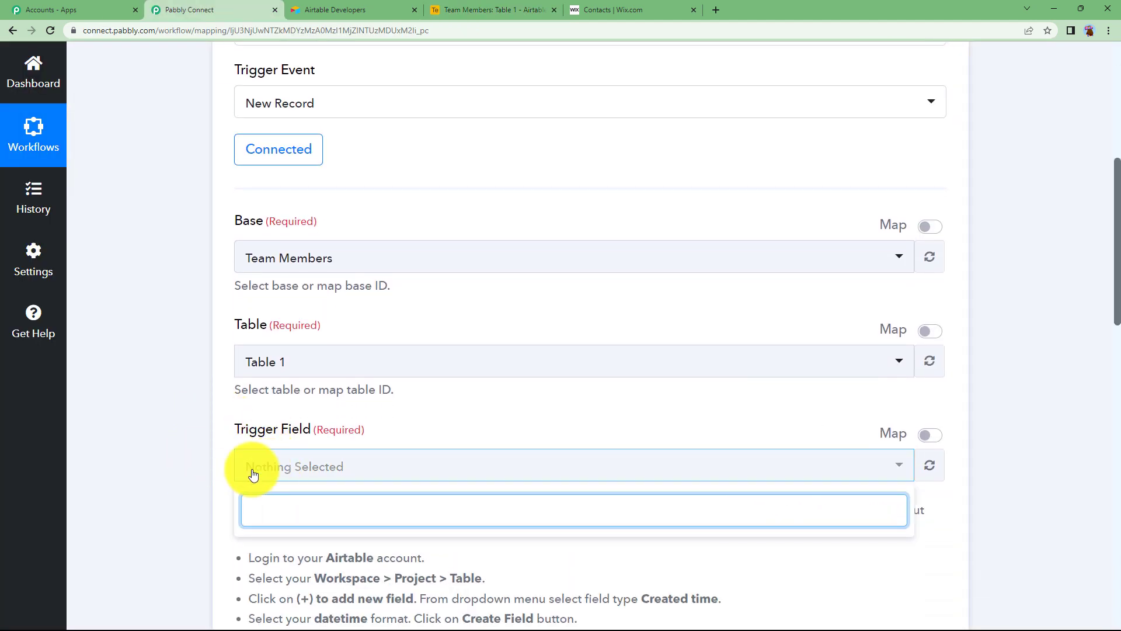
pyautogui.click(253, 473)
pyautogui.scroll(-2, 253, 473)
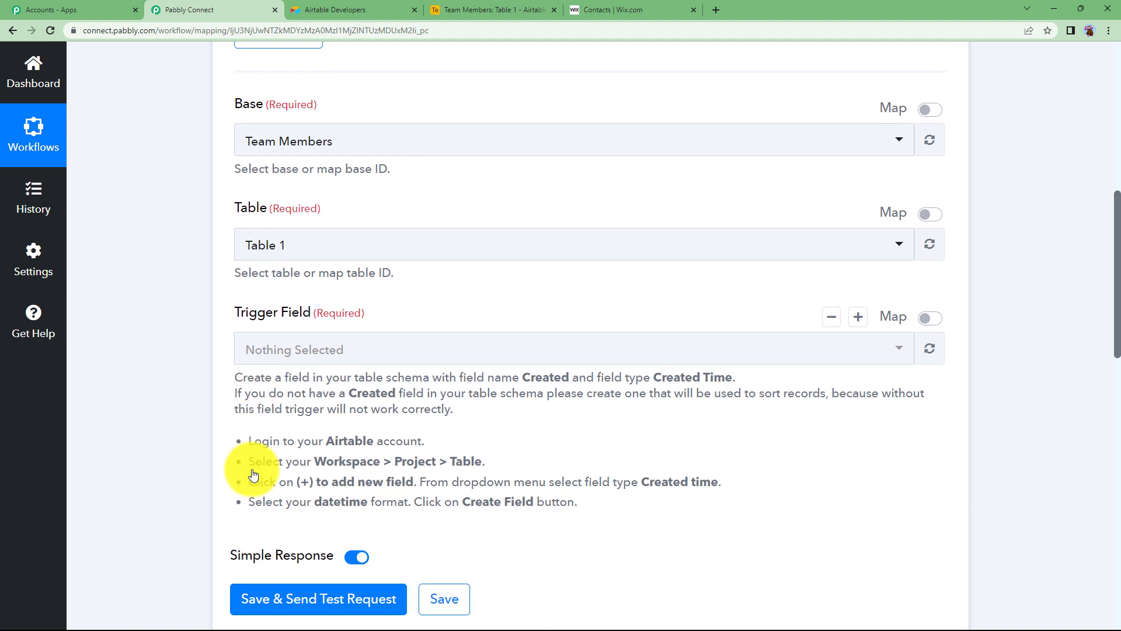
pyautogui.click(465, 5)
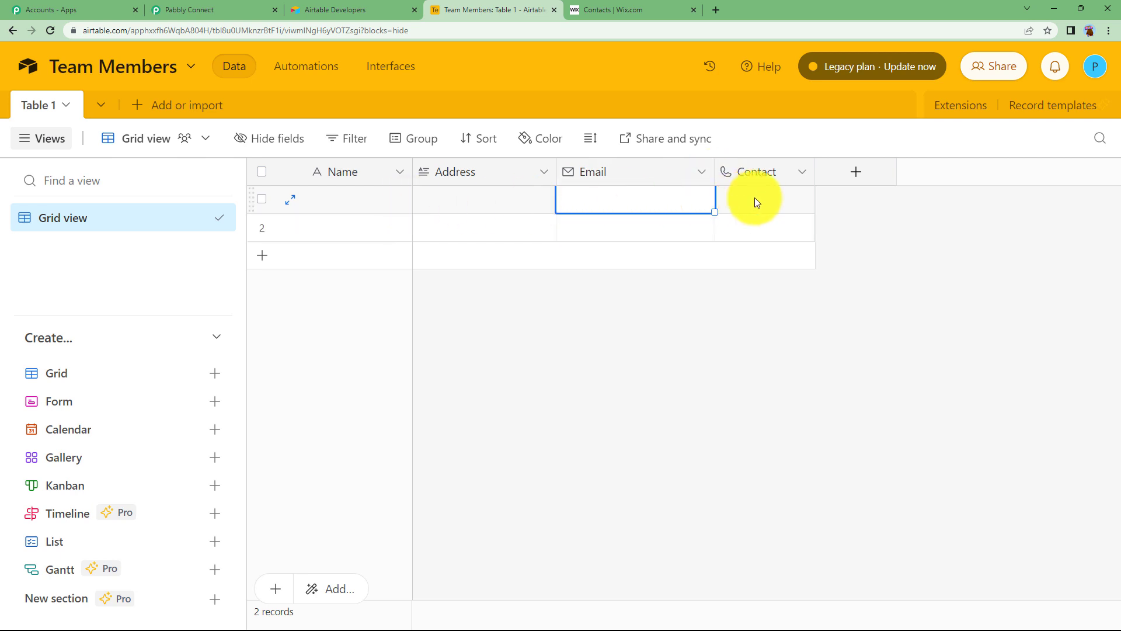
# Step: Add a Created time field named 'Created' to the Team Members table
pyautogui.click(862, 175)
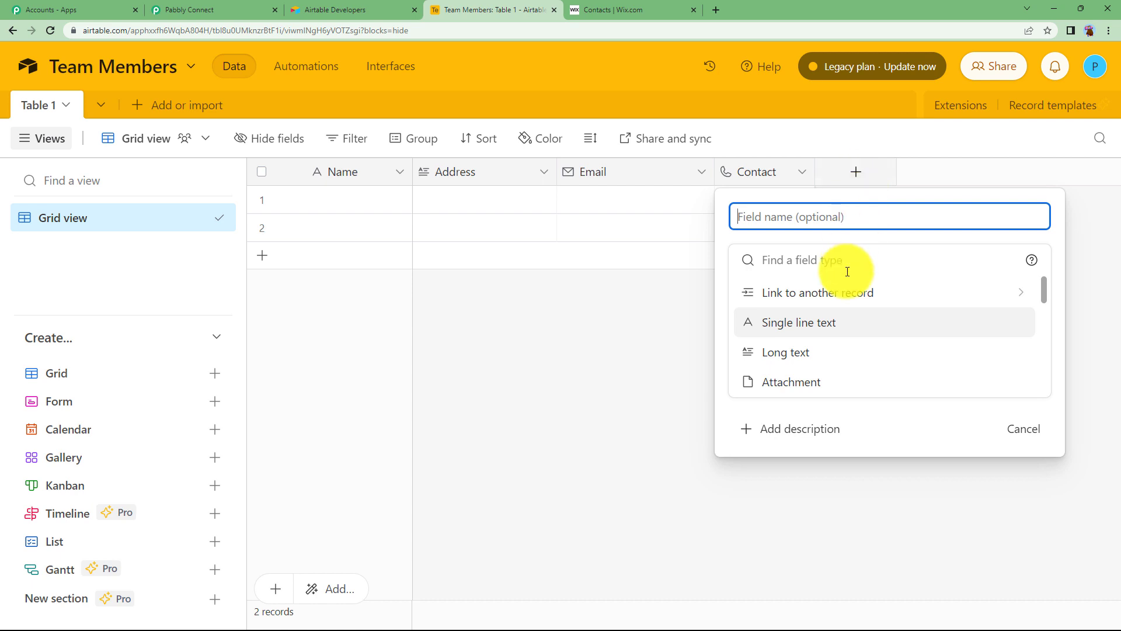
pyautogui.click(803, 258)
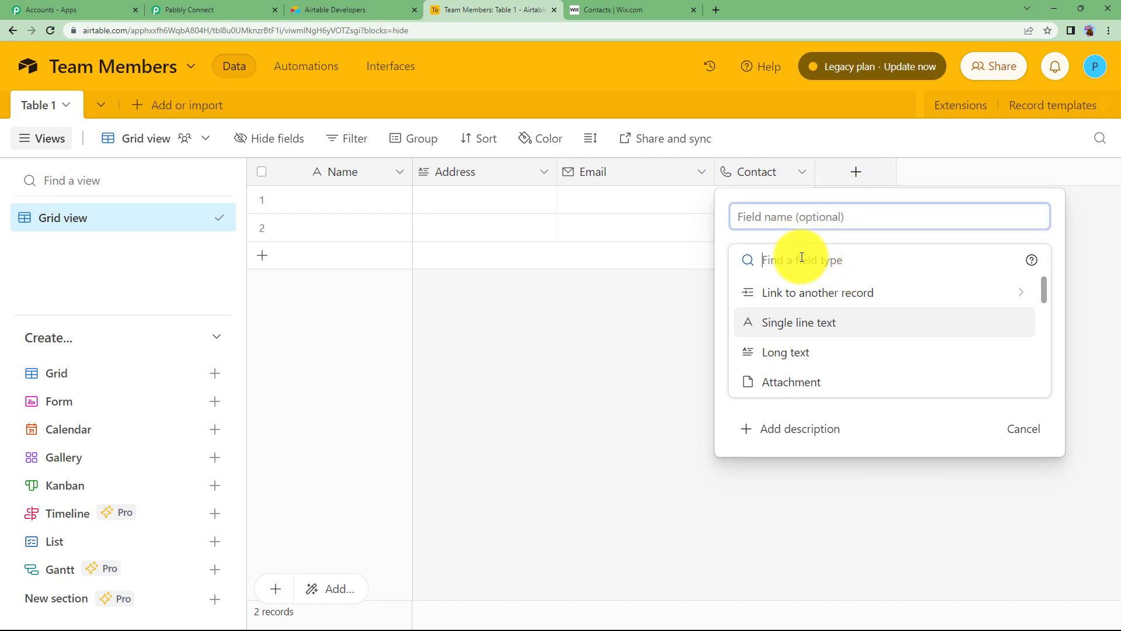
pyautogui.write('creat')
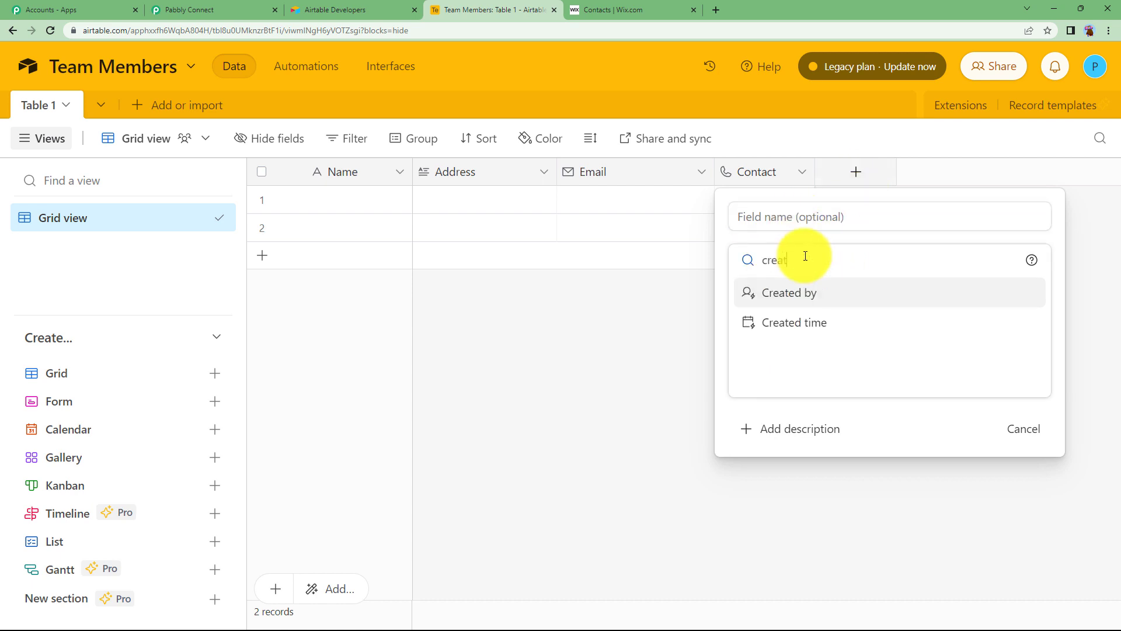
pyautogui.click(860, 328)
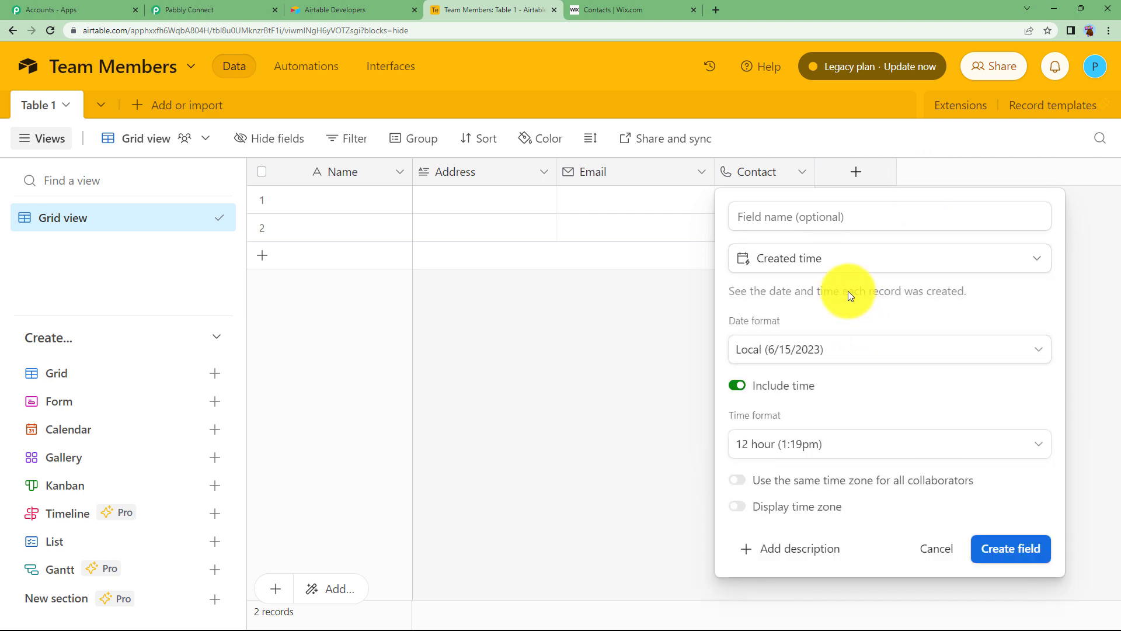
pyautogui.click(805, 219)
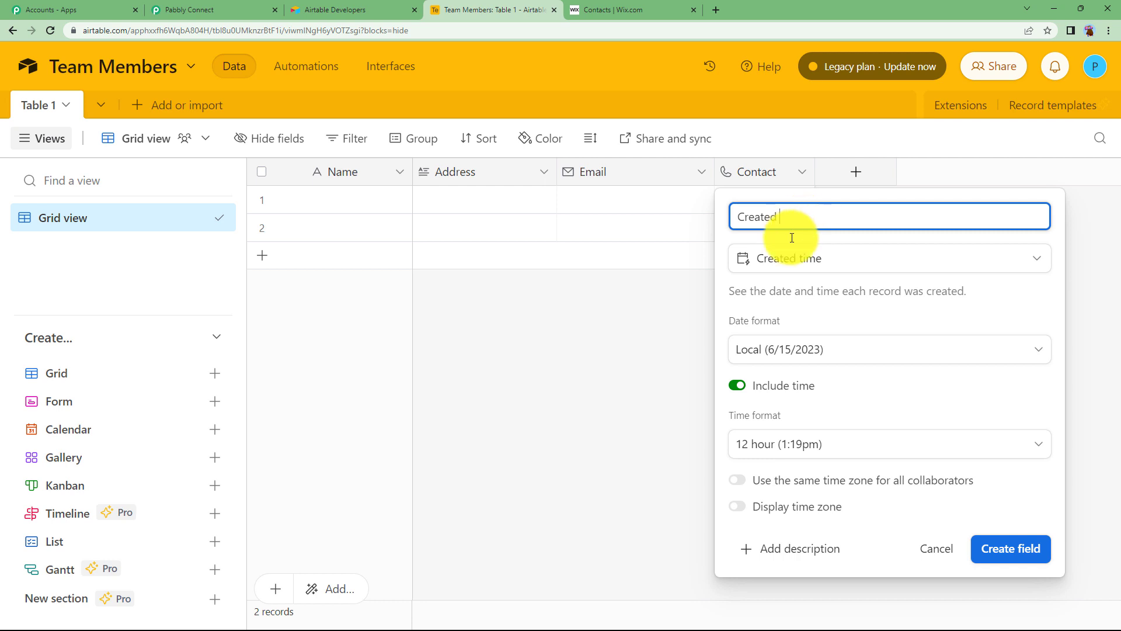
pyautogui.click(1021, 549)
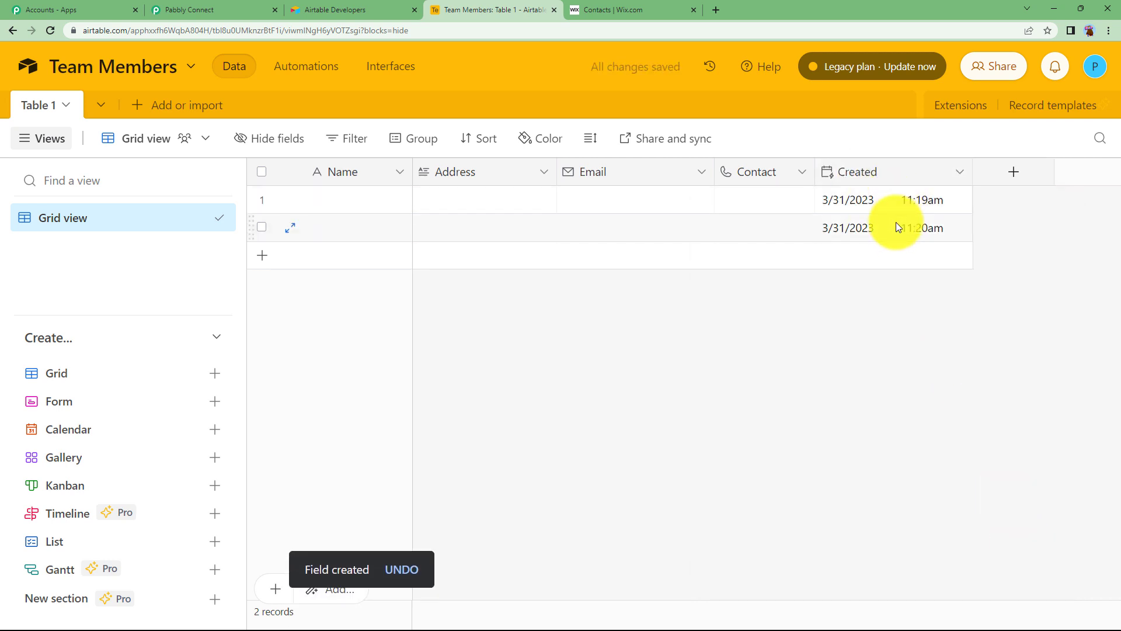
# Step: Refresh the trigger's field list so 'Created' becomes the trigger field
pyautogui.click(206, 6)
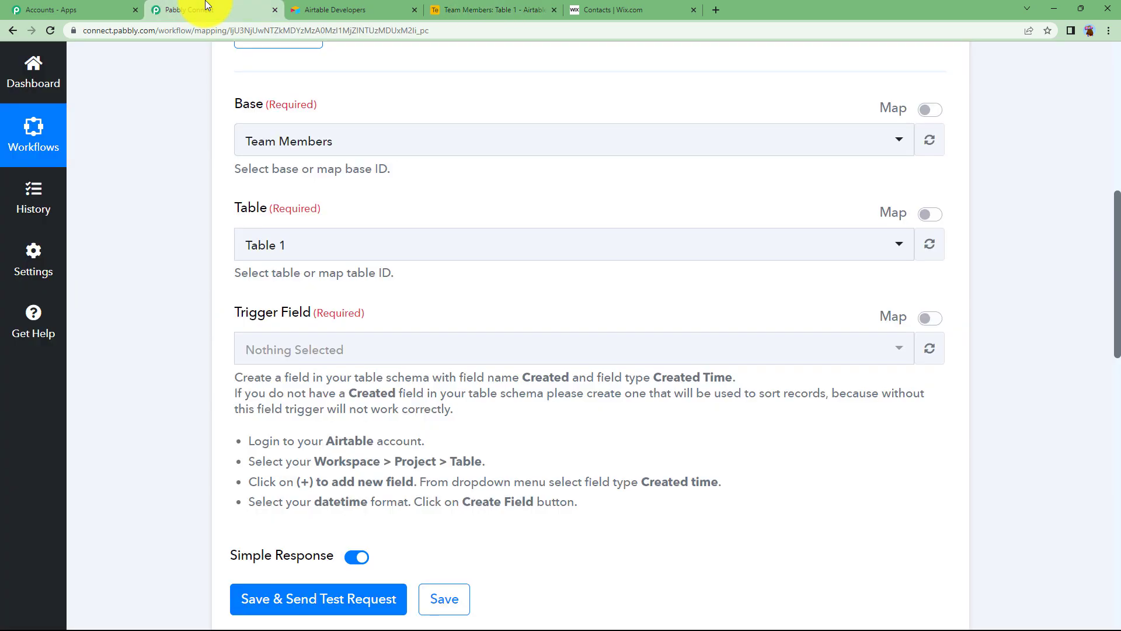
pyautogui.click(930, 349)
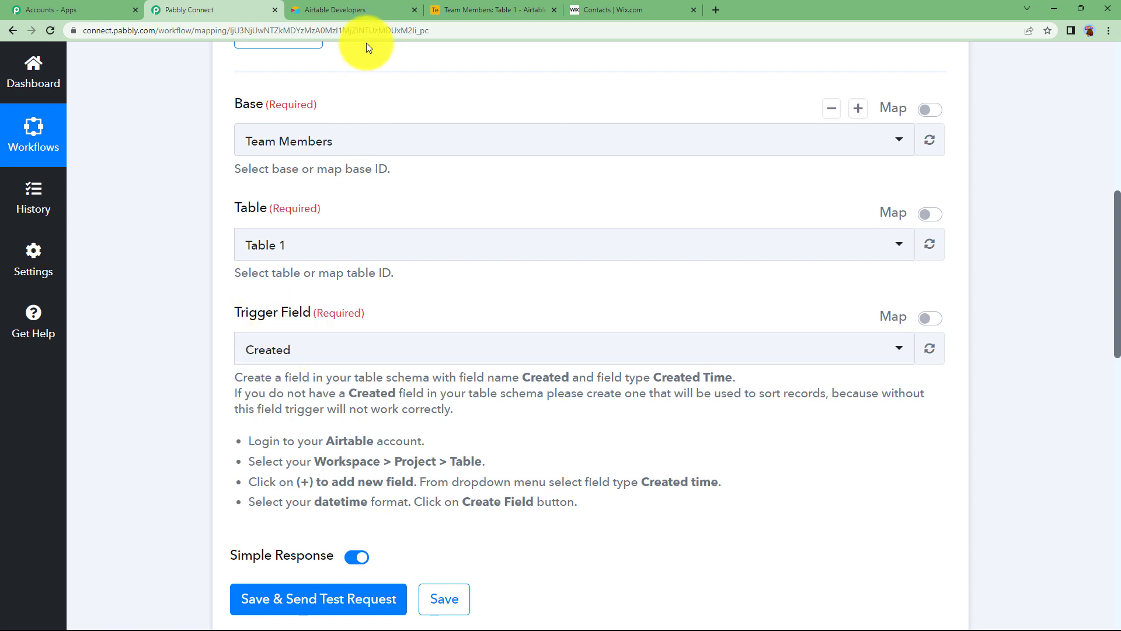
pyautogui.click(456, 9)
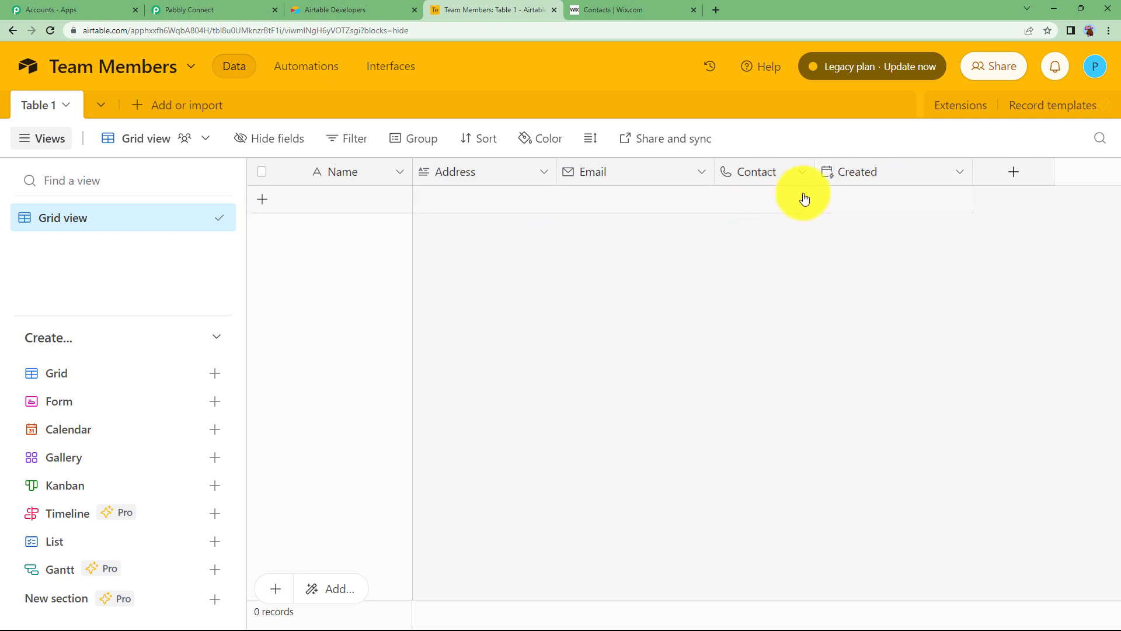
pyautogui.click(174, 10)
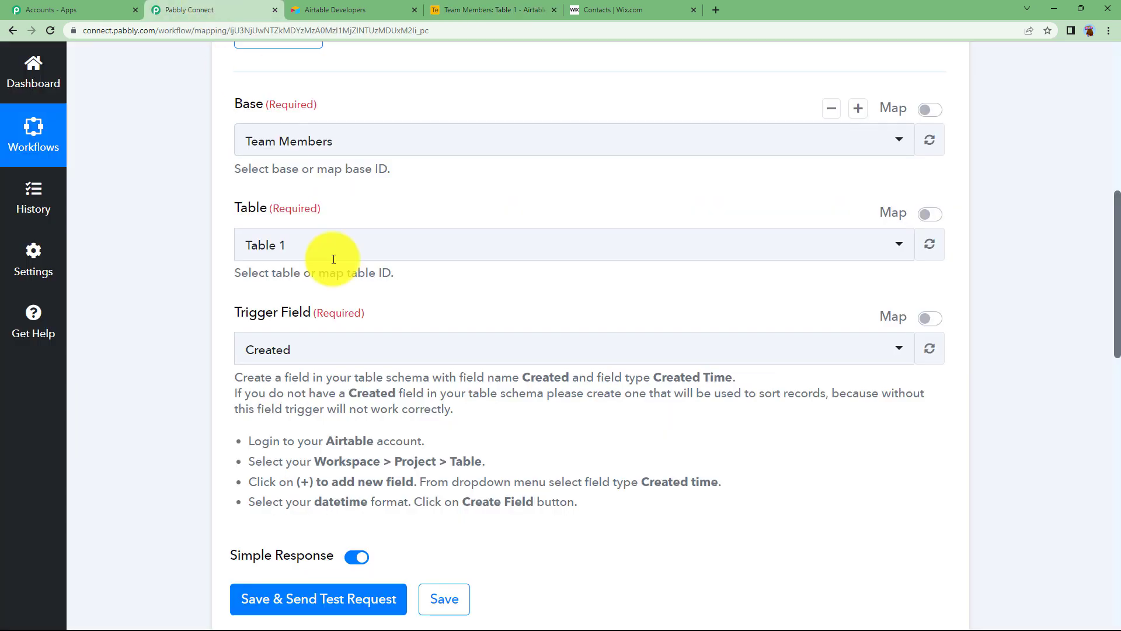
pyautogui.scroll(-2, 315, 362)
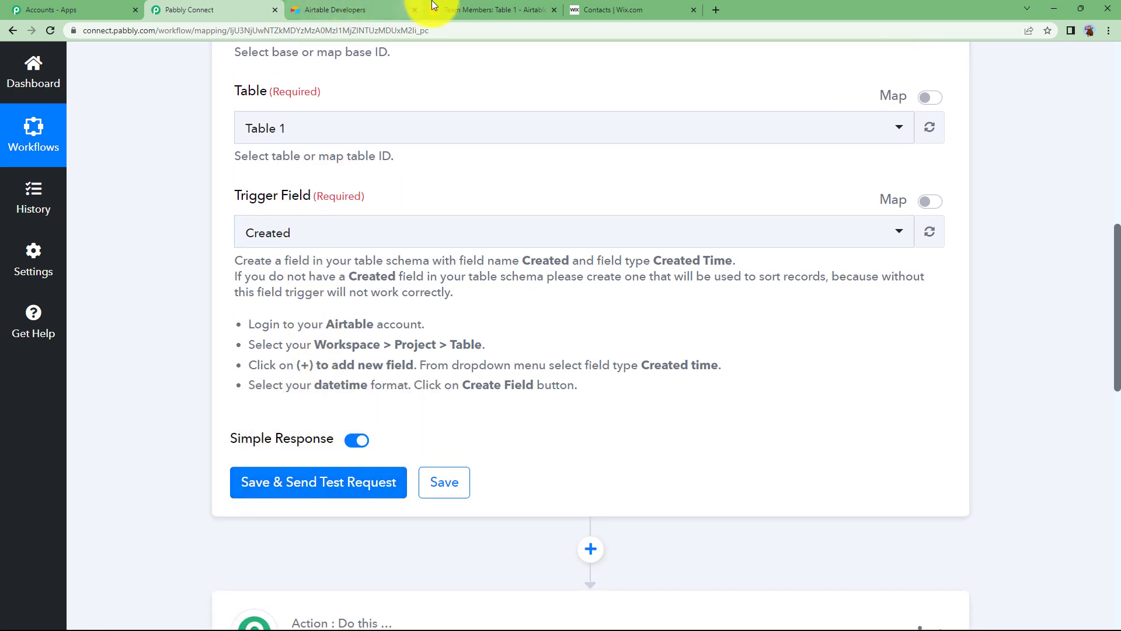
# Step: Add an empty record and a single line text 'Last Name' field placed after Name
pyautogui.click(459, 6)
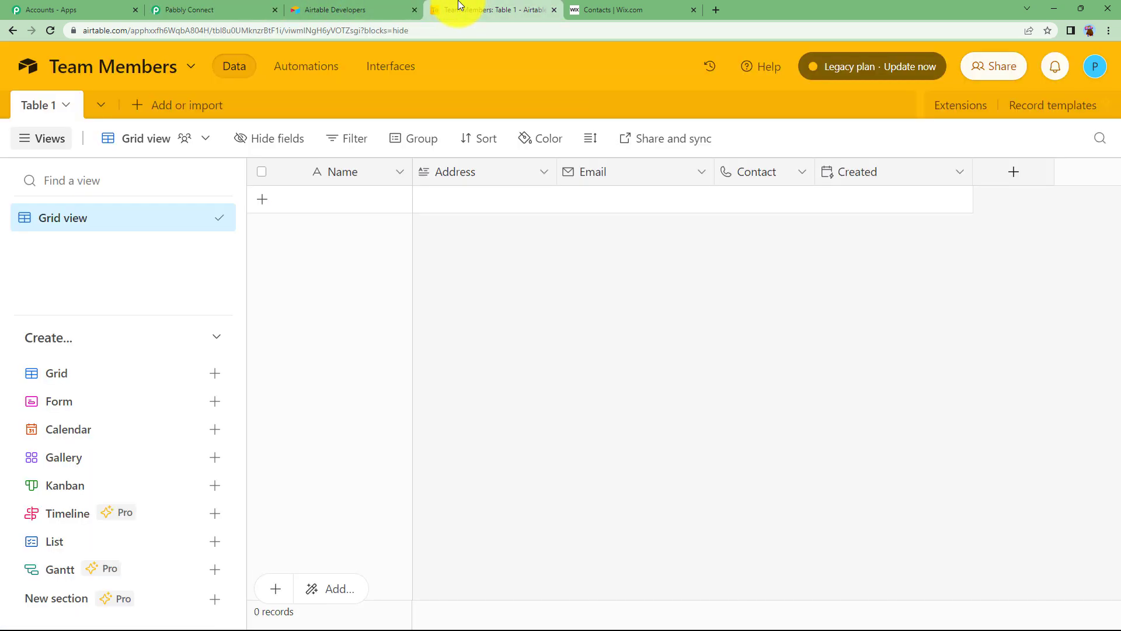
pyautogui.click(355, 200)
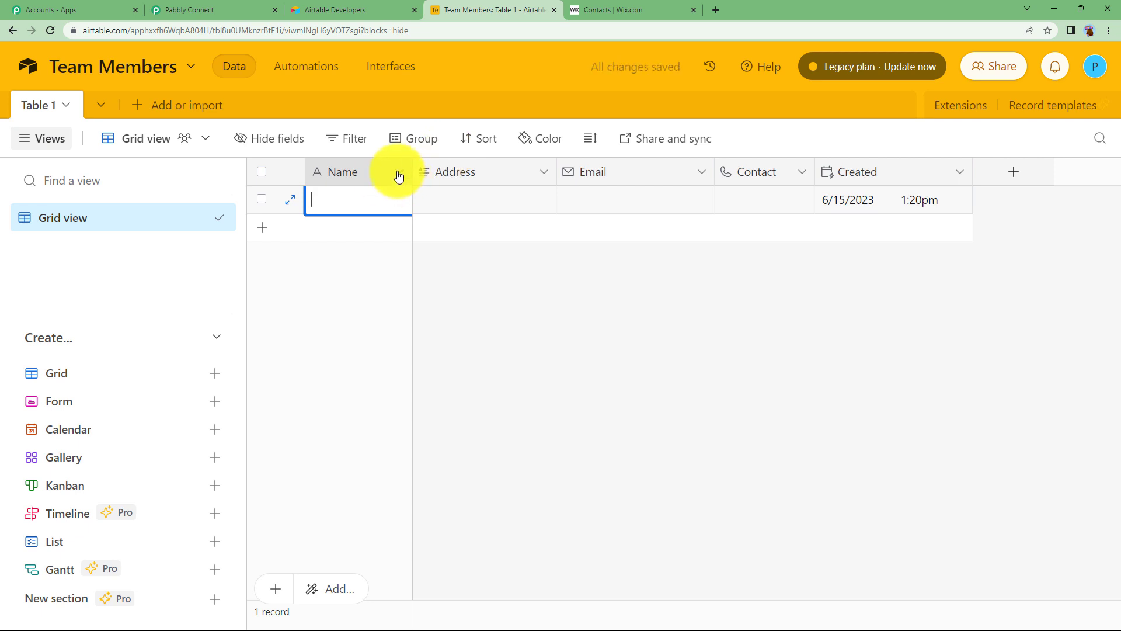
pyautogui.click(1010, 171)
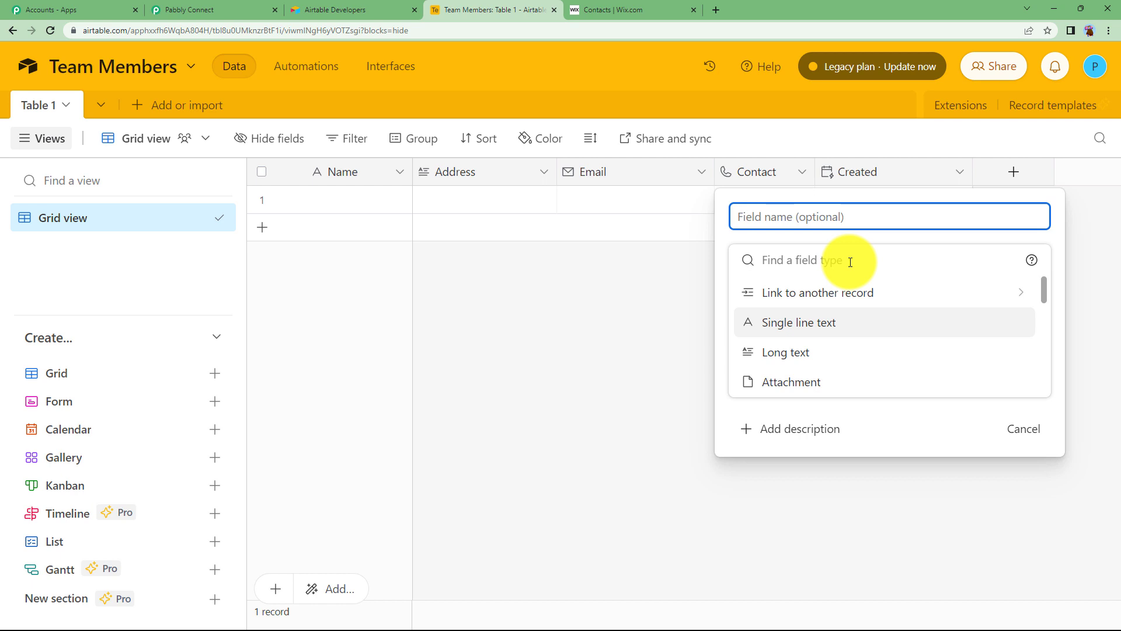
pyautogui.write('Last Name')
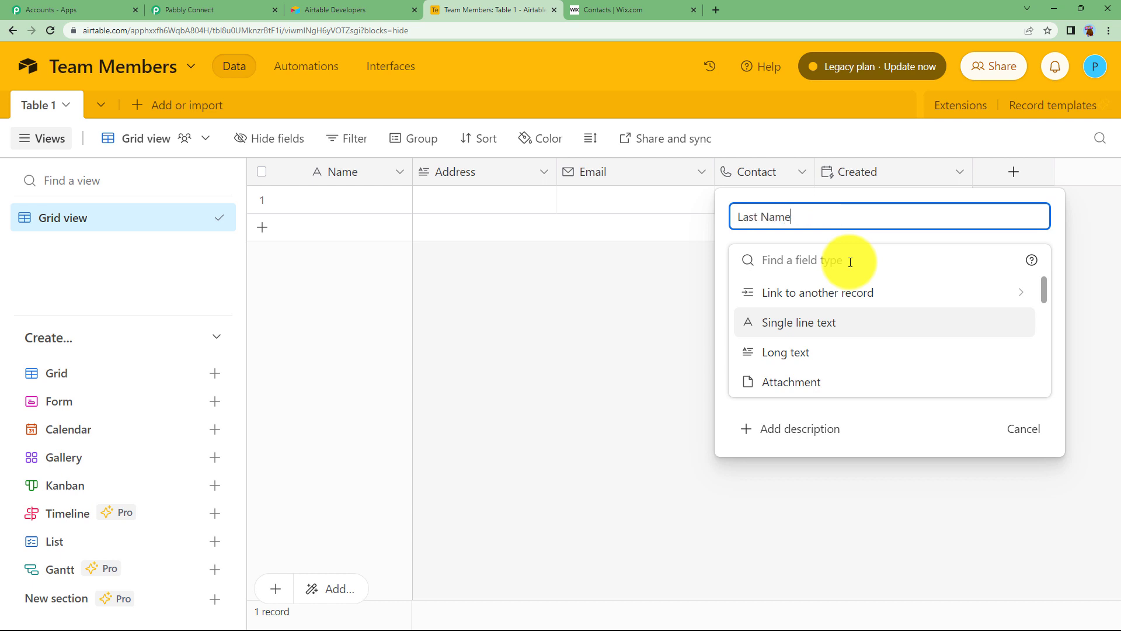
pyautogui.click(813, 327)
pyautogui.press('Return')
pyautogui.moveTo(1013, 170); pyautogui.dragTo(444, 258)
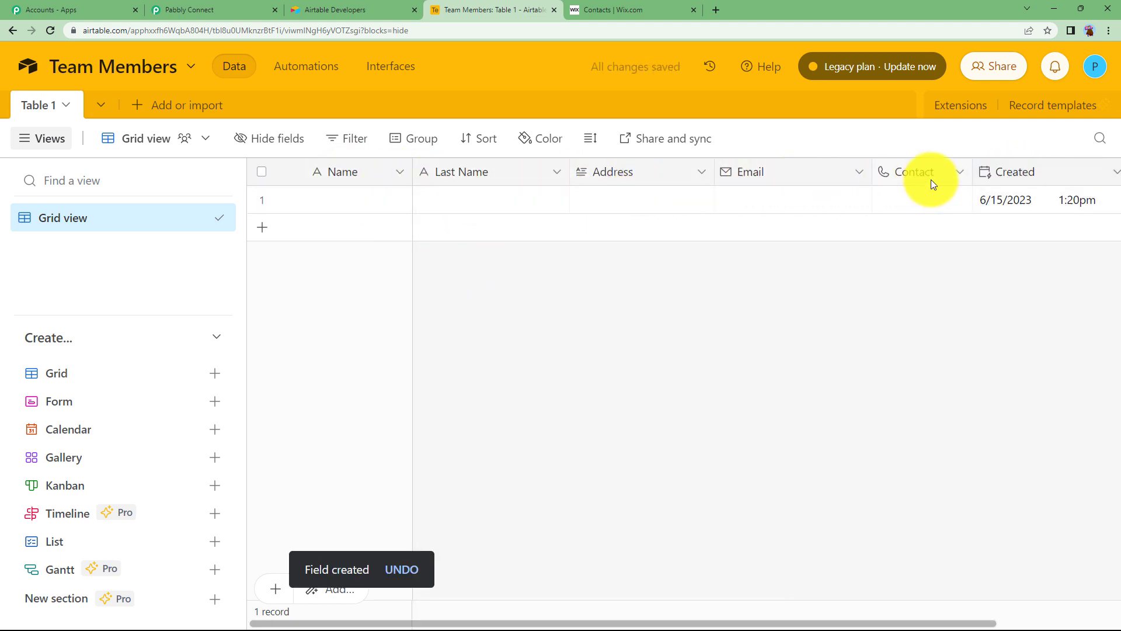
# Step: Fill the test record's first name, last name, address, email and contact number
pyautogui.click(335, 198)
pyautogui.write('Jane')
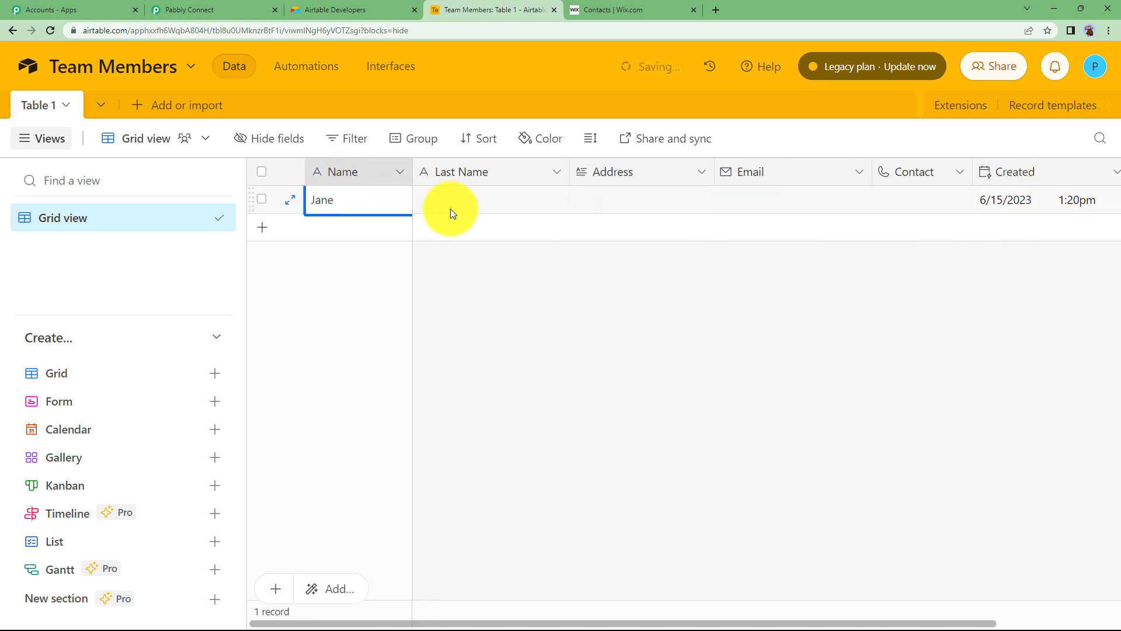
pyautogui.click(451, 208)
pyautogui.write('Eyre')
pyautogui.click(613, 201)
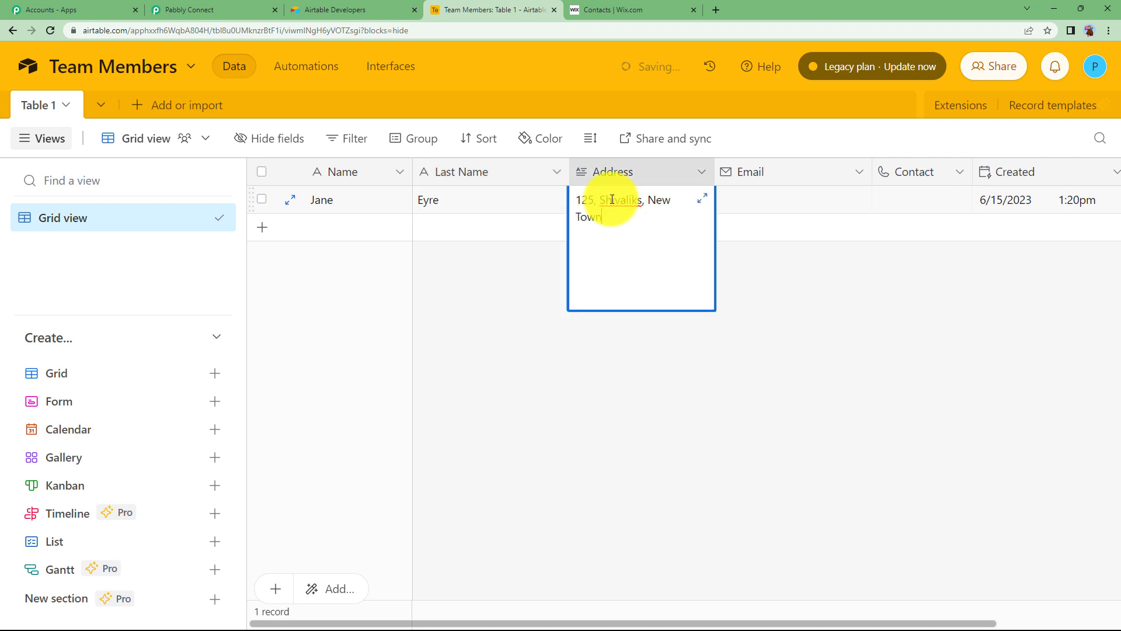
pyautogui.click(774, 199)
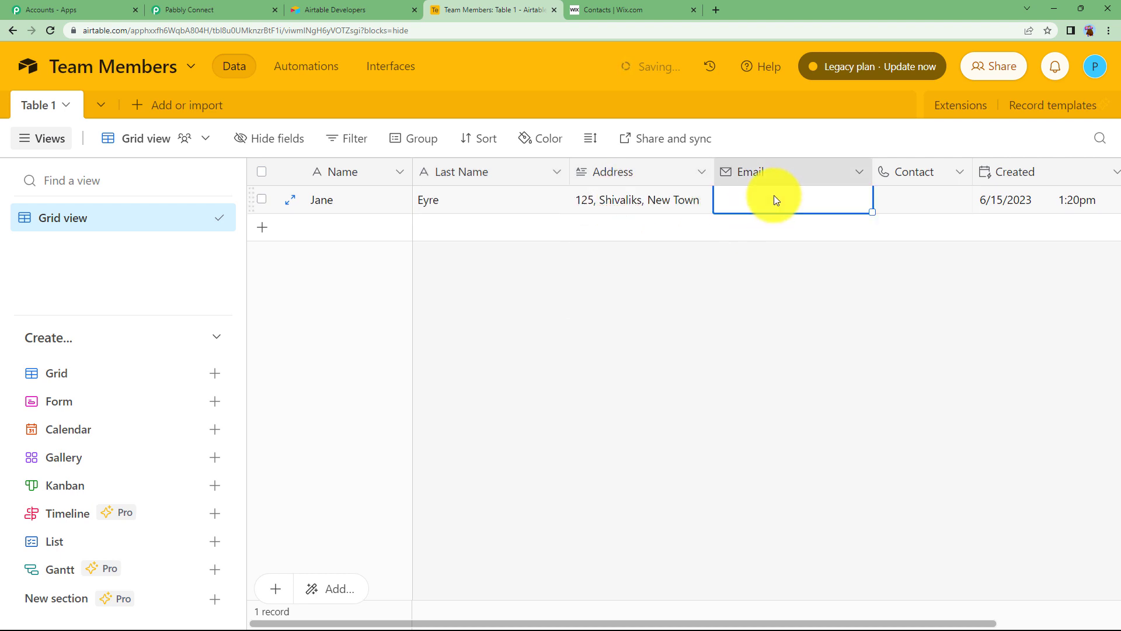
pyautogui.click(905, 205)
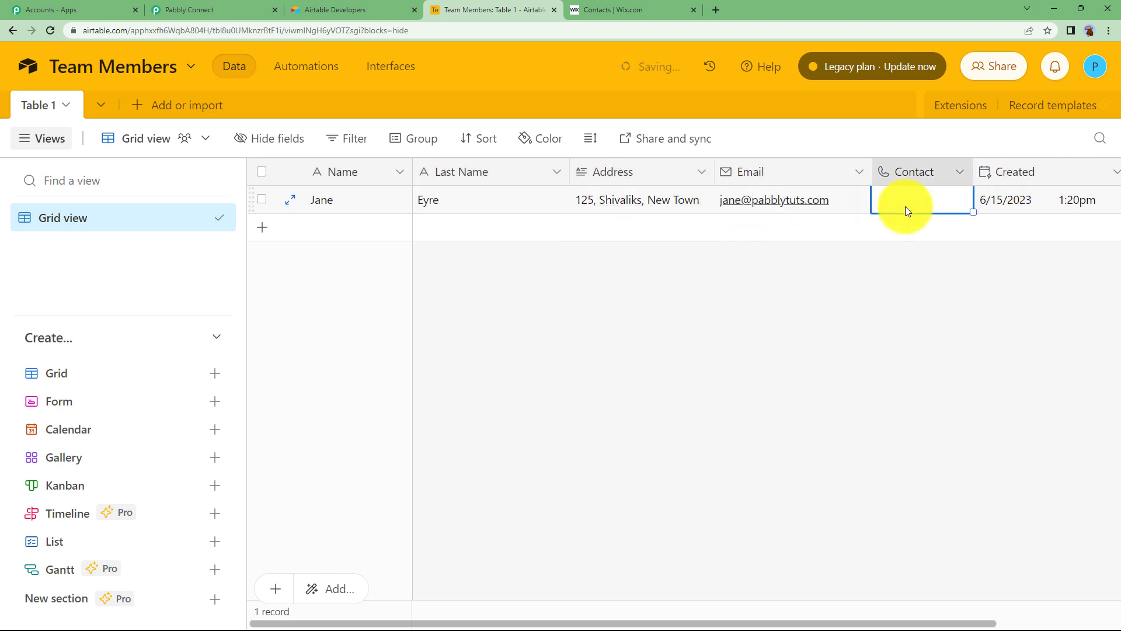
pyautogui.write('4521674')
pyautogui.click(568, 242)
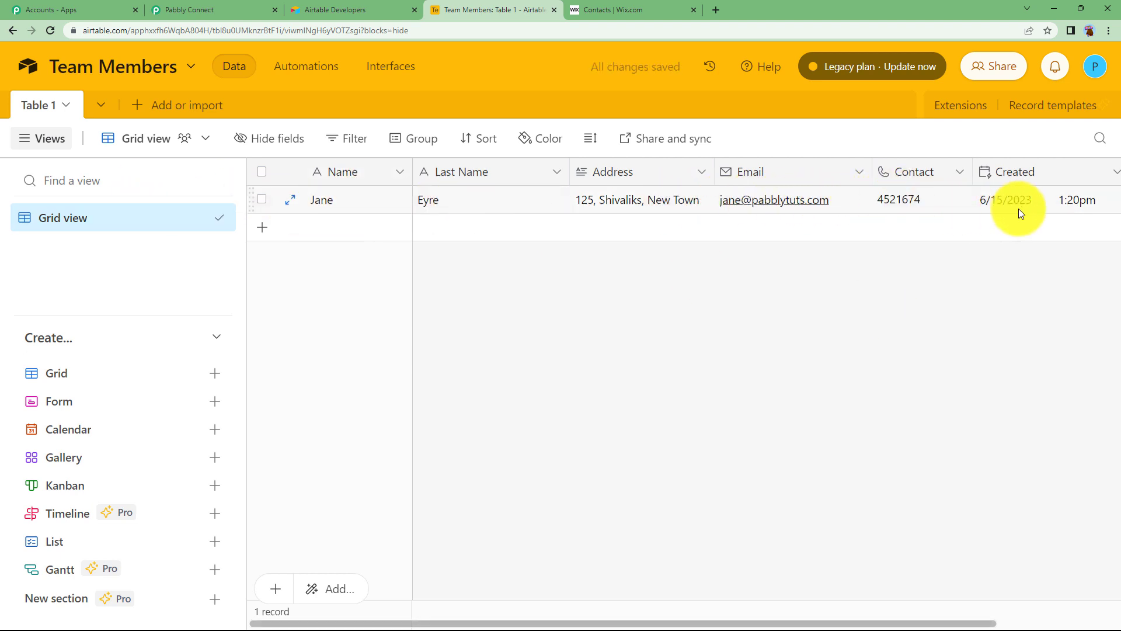
pyautogui.click(232, 10)
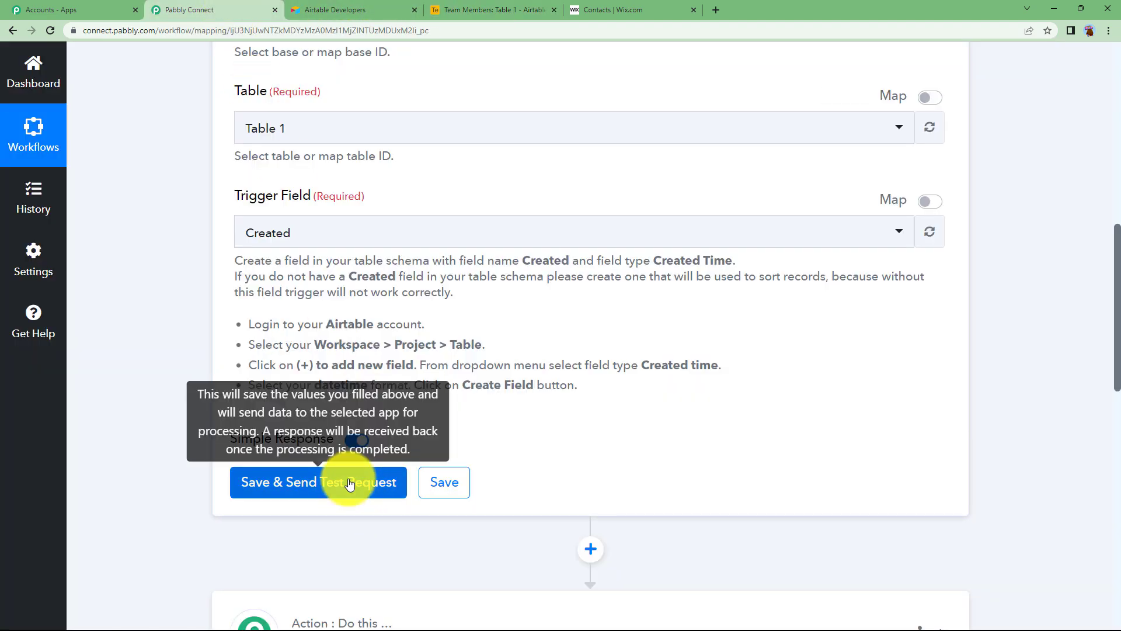
# Step: Send a test request and check the response's address, contact and created time against Airtable
pyautogui.click(346, 480)
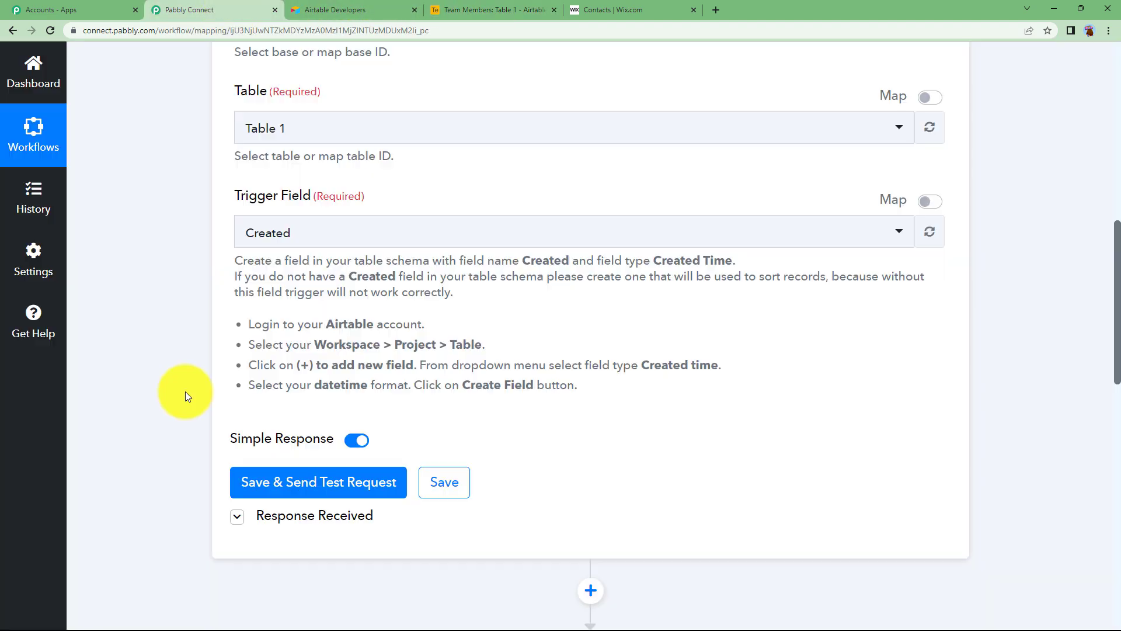
pyautogui.scroll(-5, 184, 392)
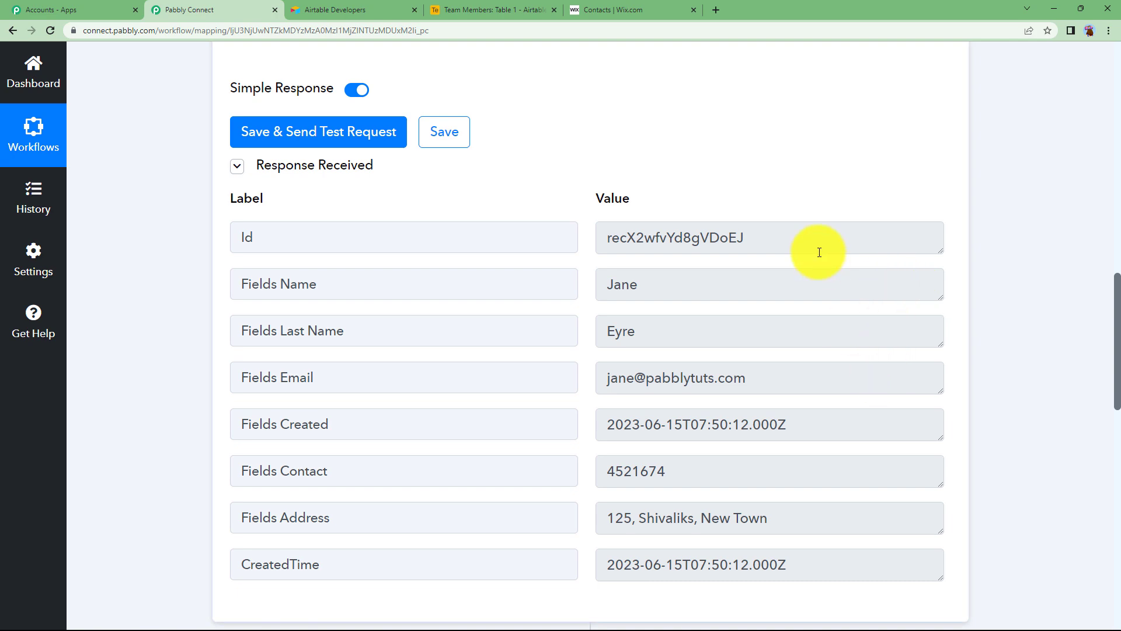
pyautogui.click(482, 7)
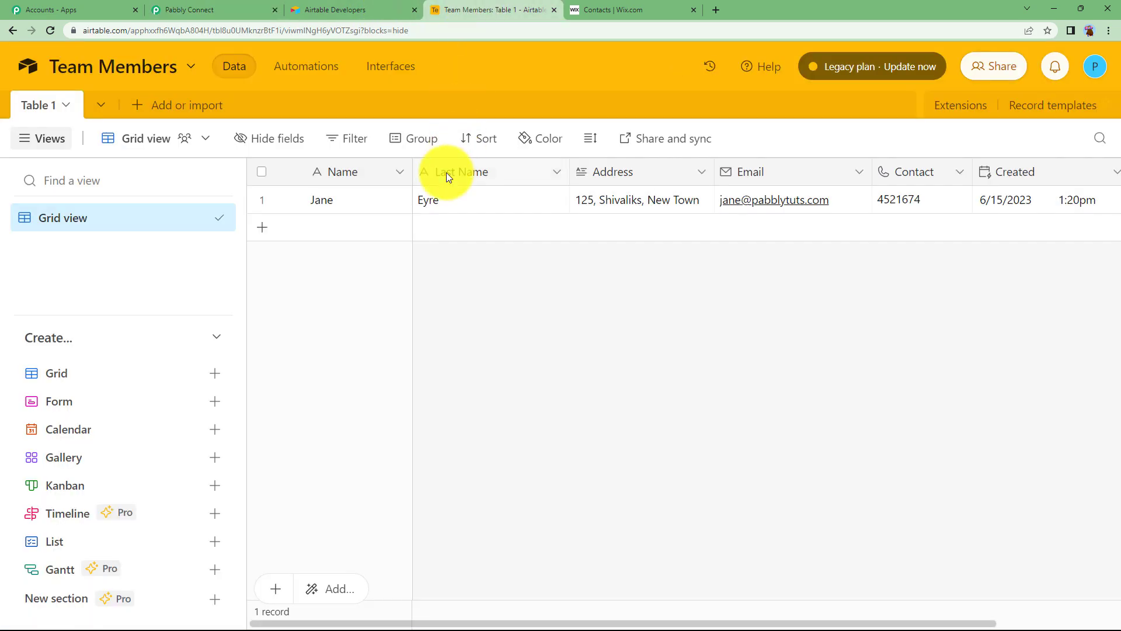
pyautogui.click(181, 9)
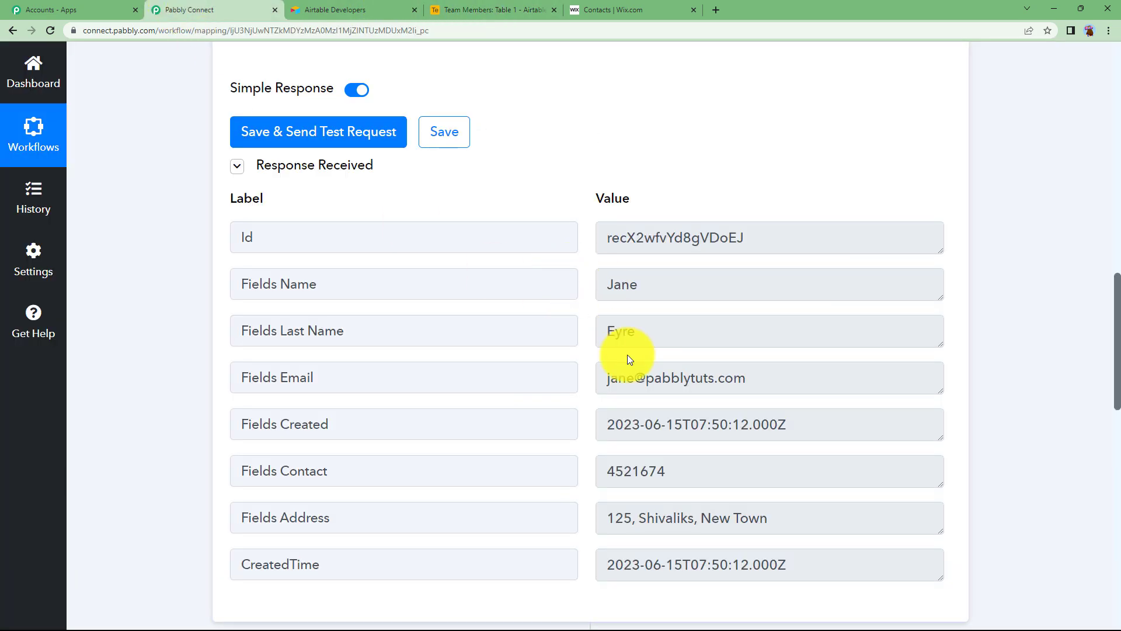
pyautogui.scroll(-3, 625, 380)
pyautogui.moveTo(606, 353); pyautogui.dragTo(833, 333)
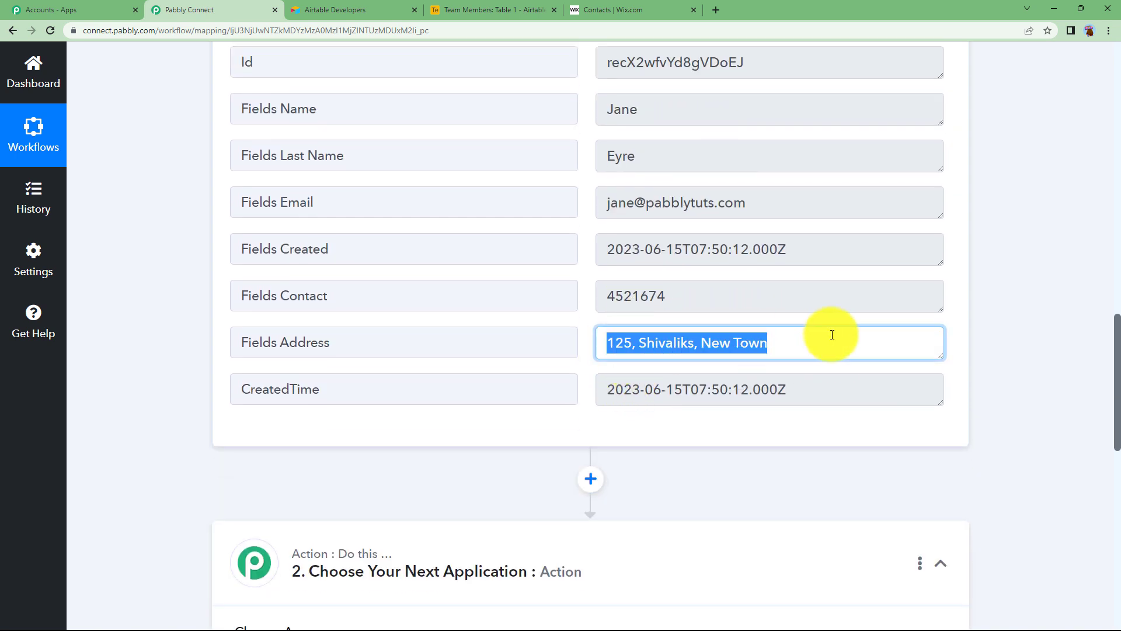
pyautogui.moveTo(718, 296); pyautogui.dragTo(562, 323)
pyautogui.moveTo(782, 393); pyautogui.dragTo(540, 430)
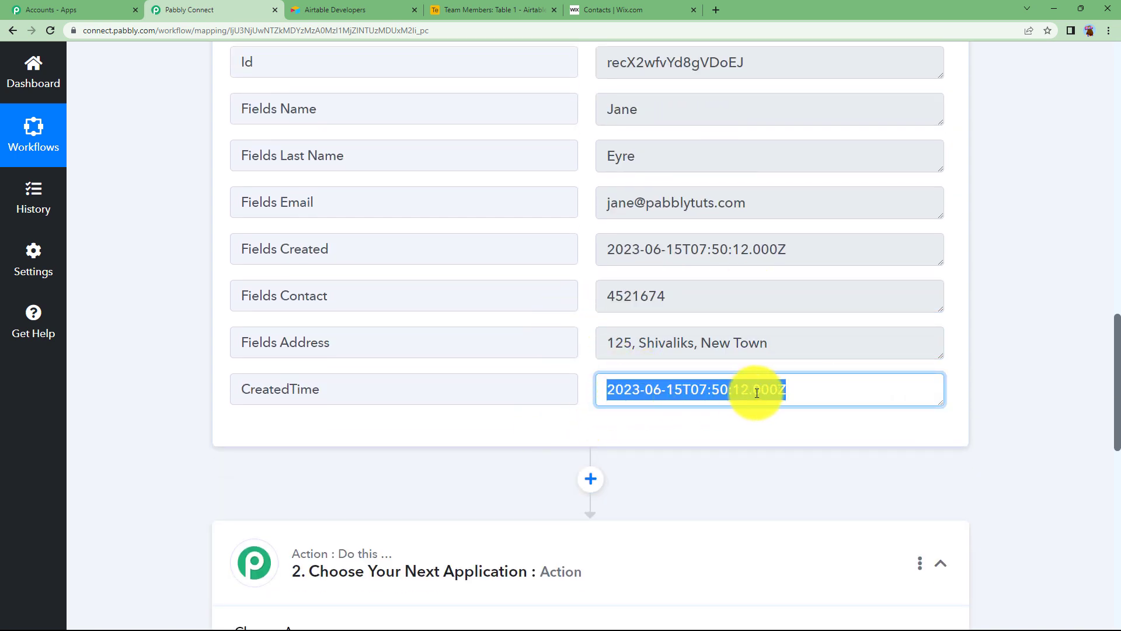
pyautogui.scroll(10, 184, 352)
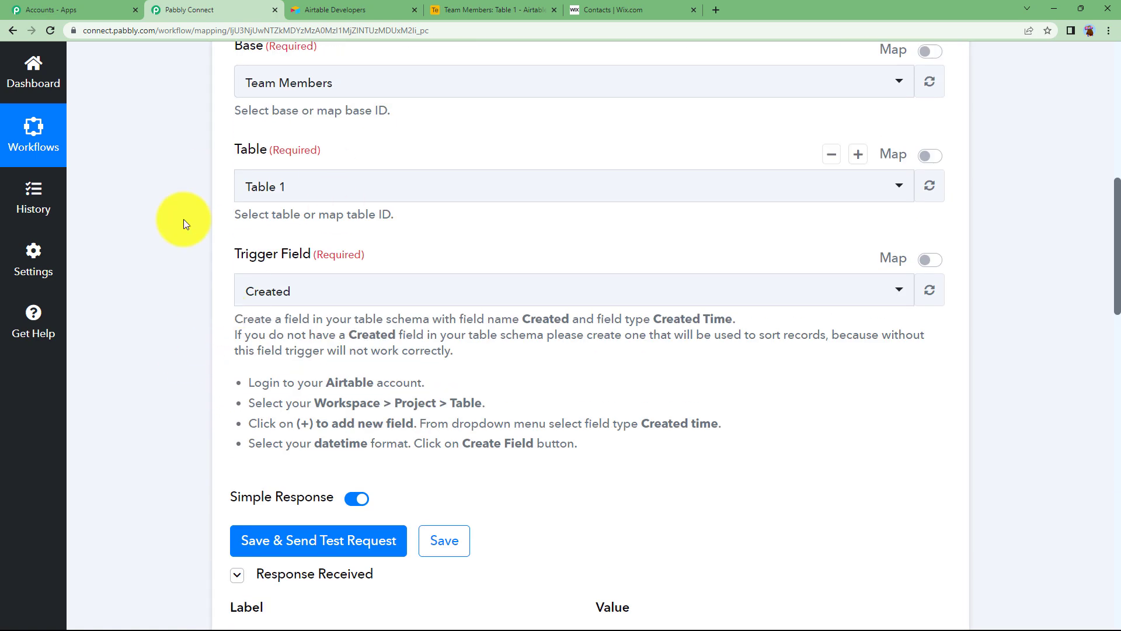
pyautogui.scroll(7, 250, 321)
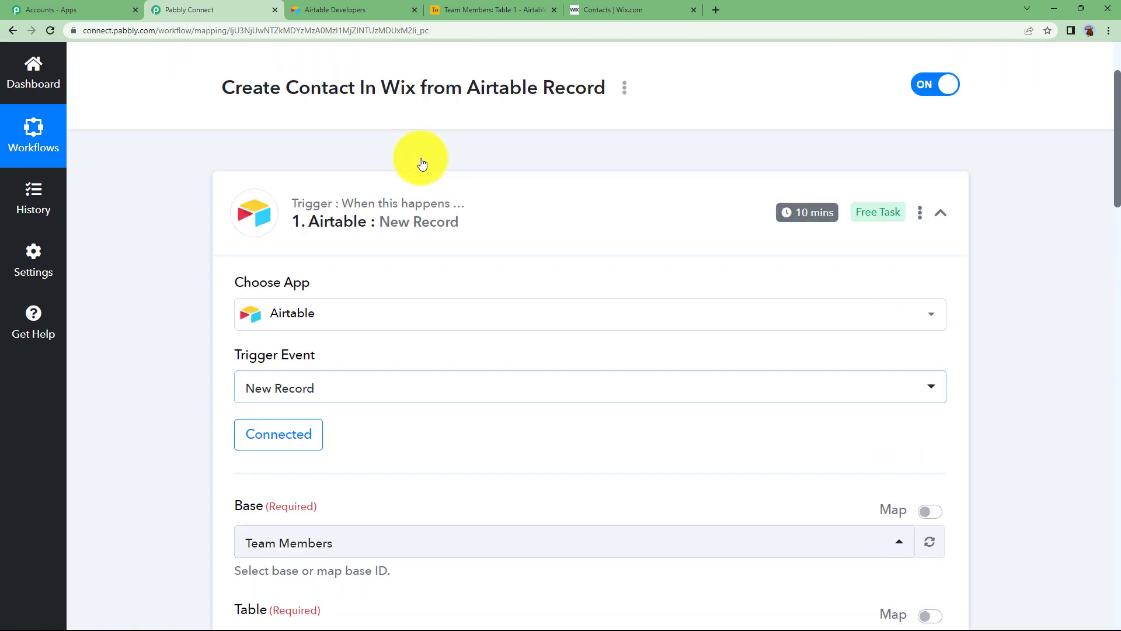
# Step: Collapse the Airtable trigger and search for and choose Wix as the action app
pyautogui.click(434, 229)
pyautogui.scroll(-3, 263, 246)
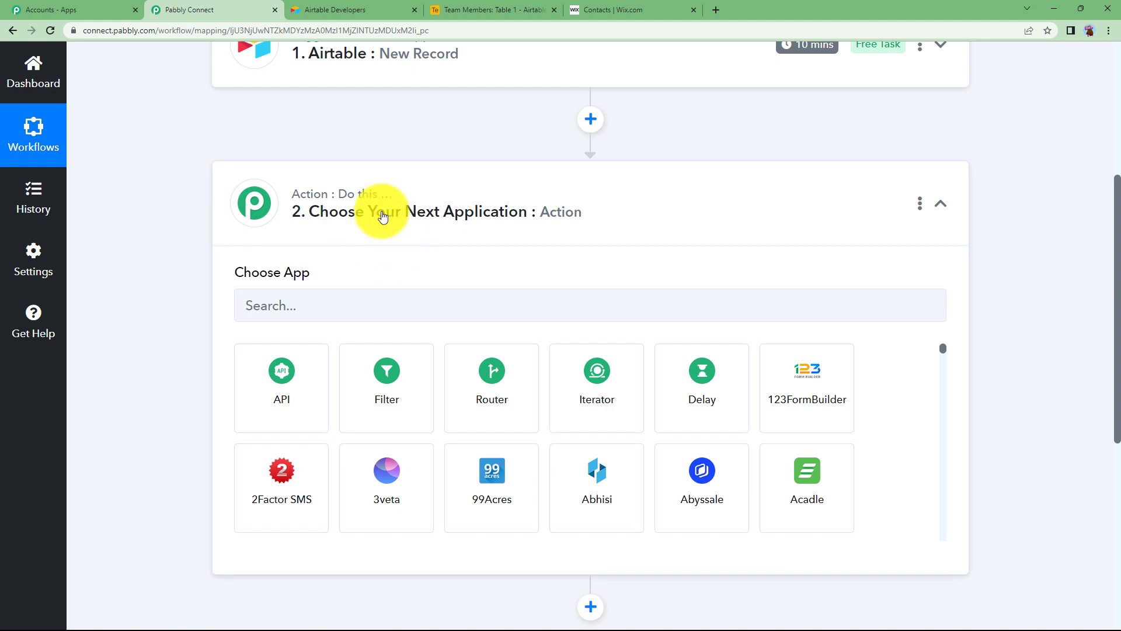
pyautogui.click(381, 201)
pyautogui.click(368, 217)
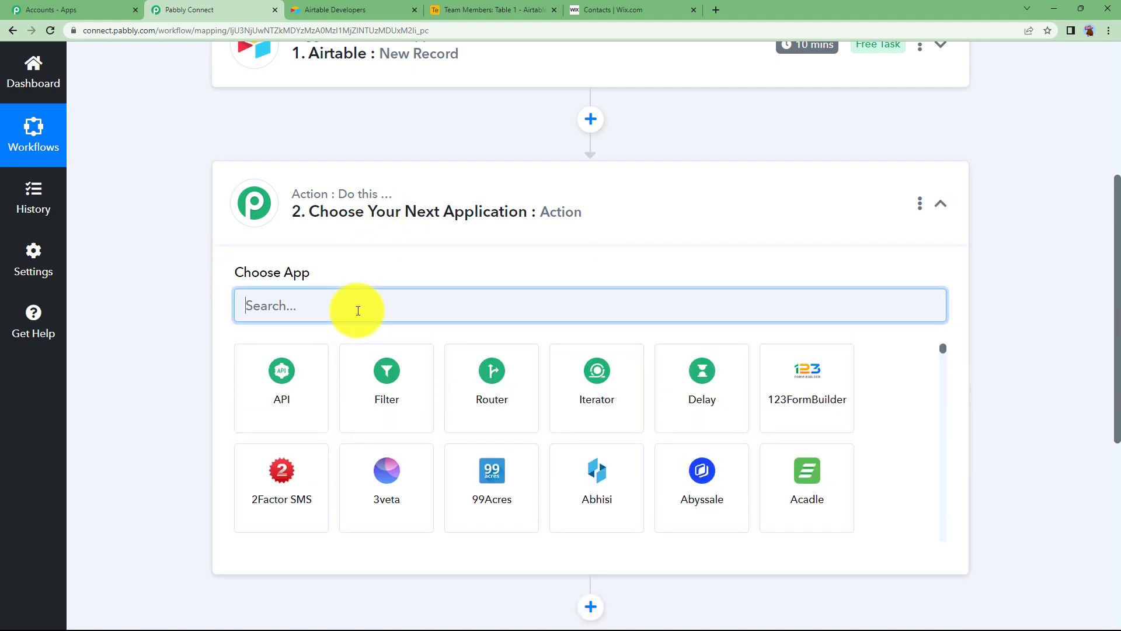
pyautogui.write('wix')
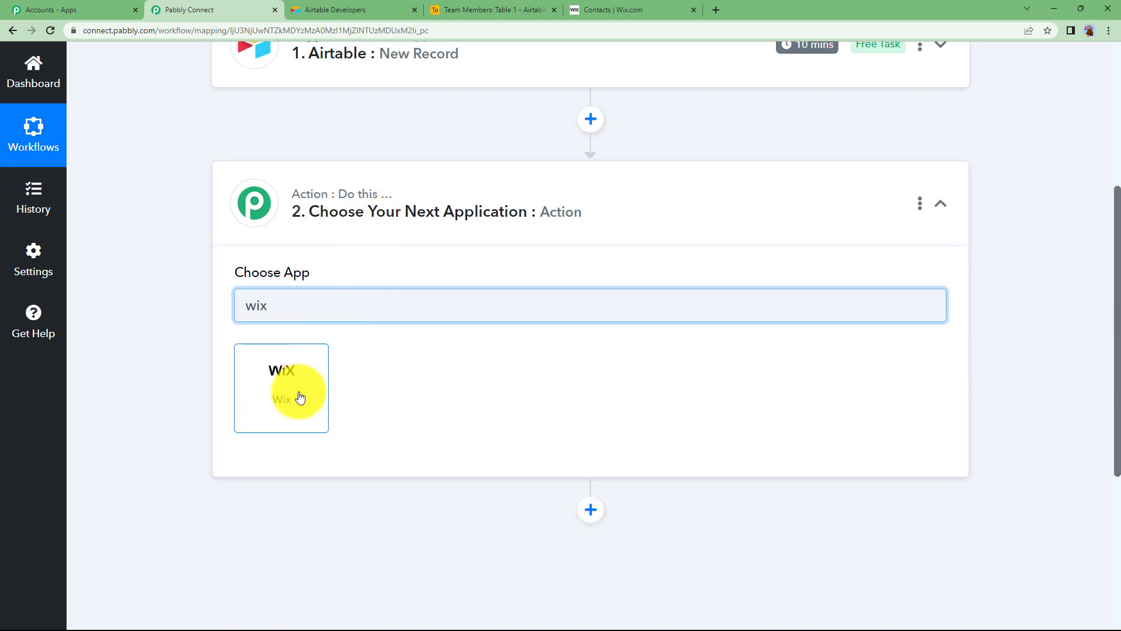
pyautogui.click(298, 395)
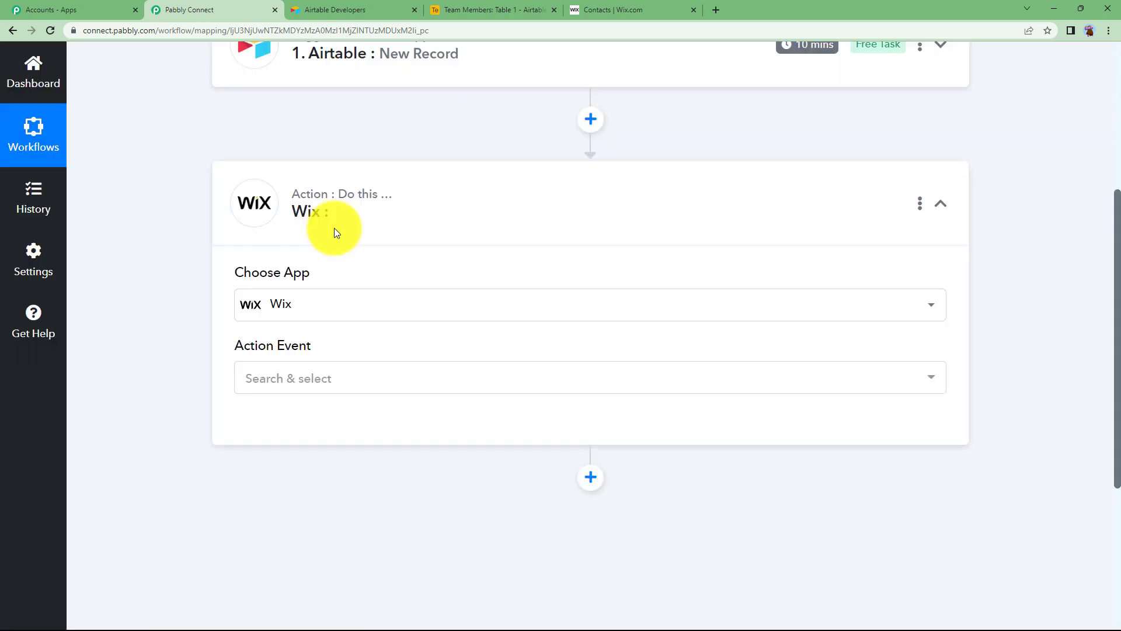
# Step: Choose Create Contact as the Wix action event and start connecting the Wix account
pyautogui.click(320, 387)
pyautogui.click(275, 168)
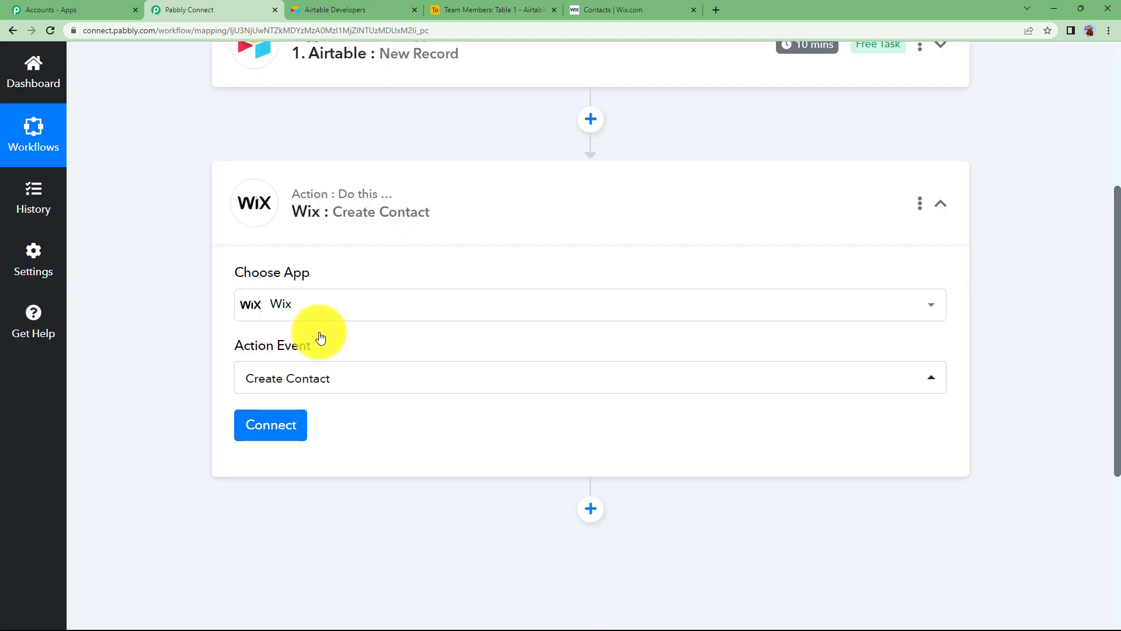
pyautogui.click(283, 421)
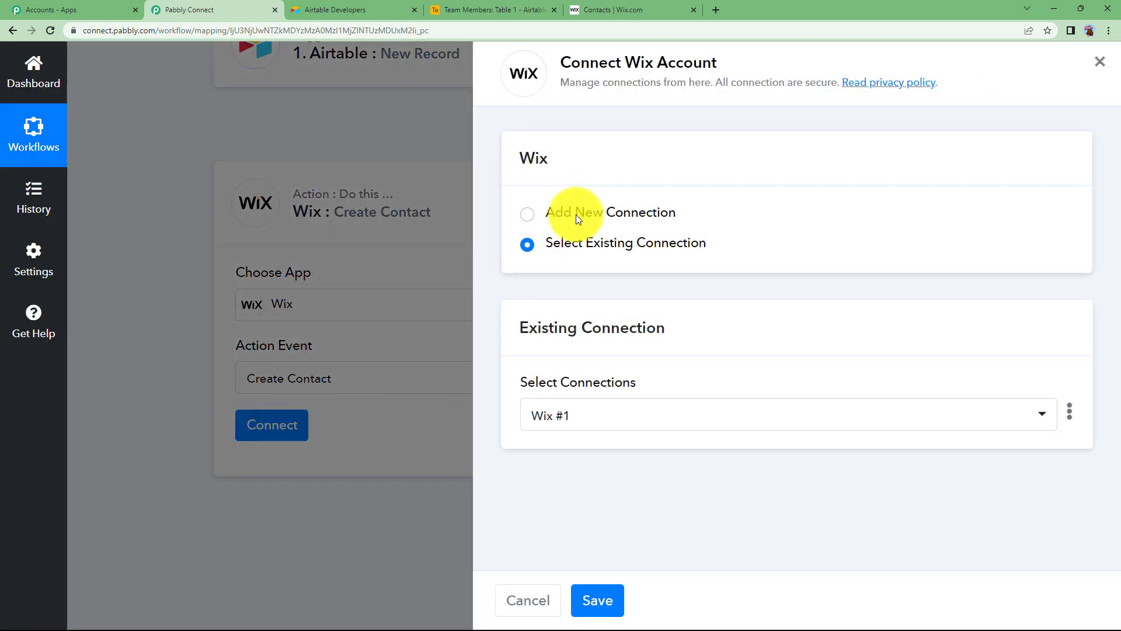
# Step: Add a new Wix connection to bring up the App ID and Secret ID form, glancing at Wix contacts
pyautogui.click(576, 215)
pyautogui.click(584, 393)
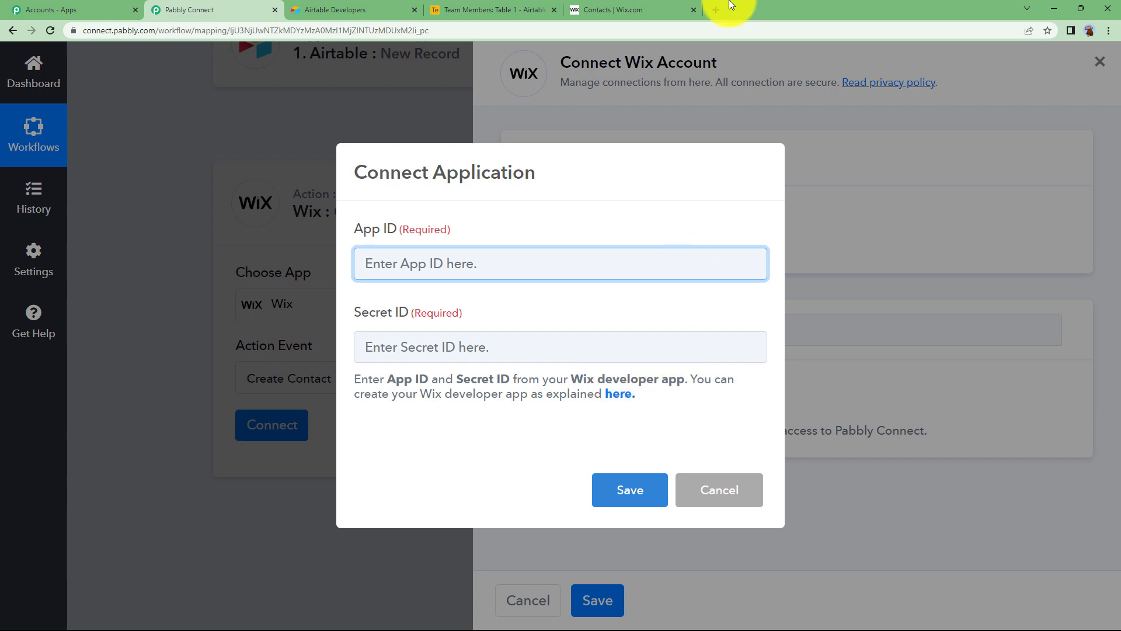
pyautogui.click(578, 9)
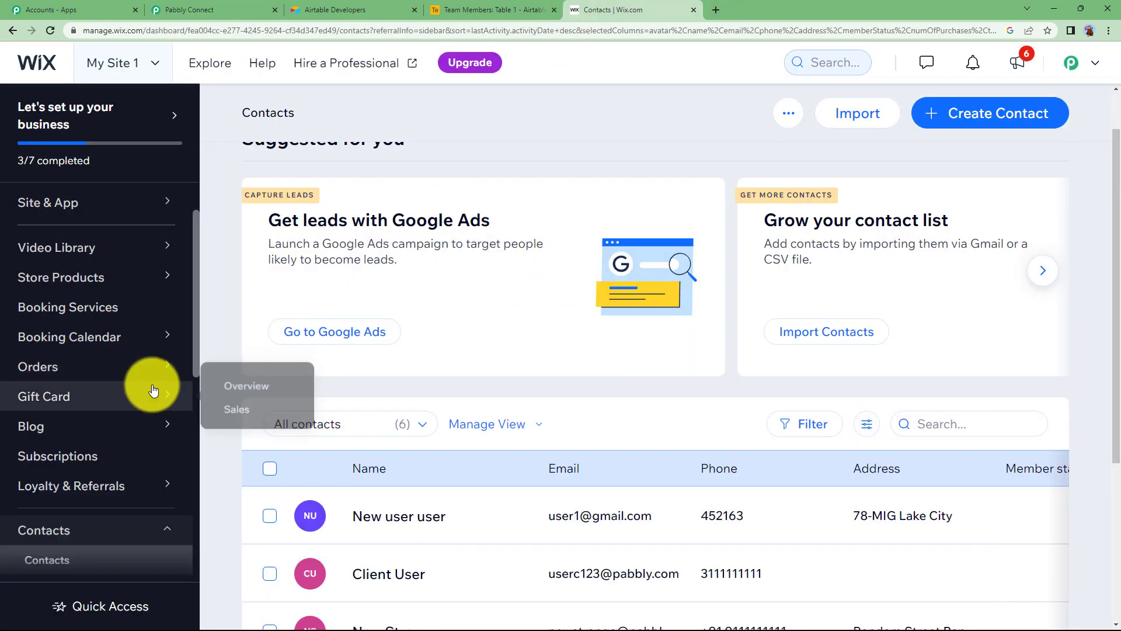
pyautogui.click(221, 6)
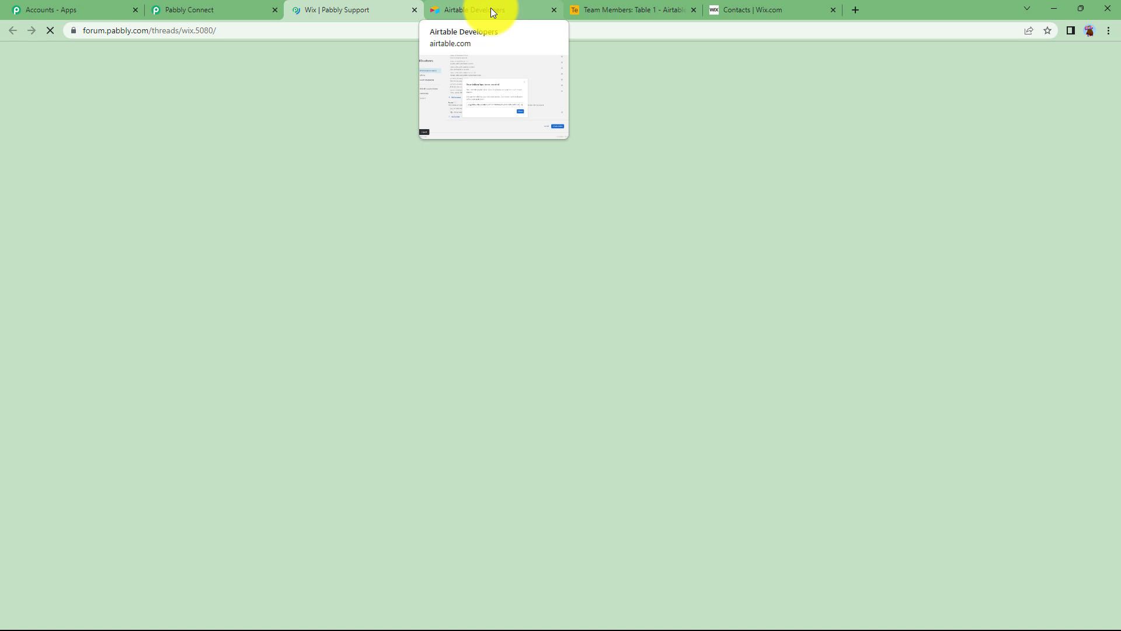
# Step: Read through the Getting Started with Wix guide and follow its dev.wix.com Developer Center link
pyautogui.scroll(-4, 183, 421)
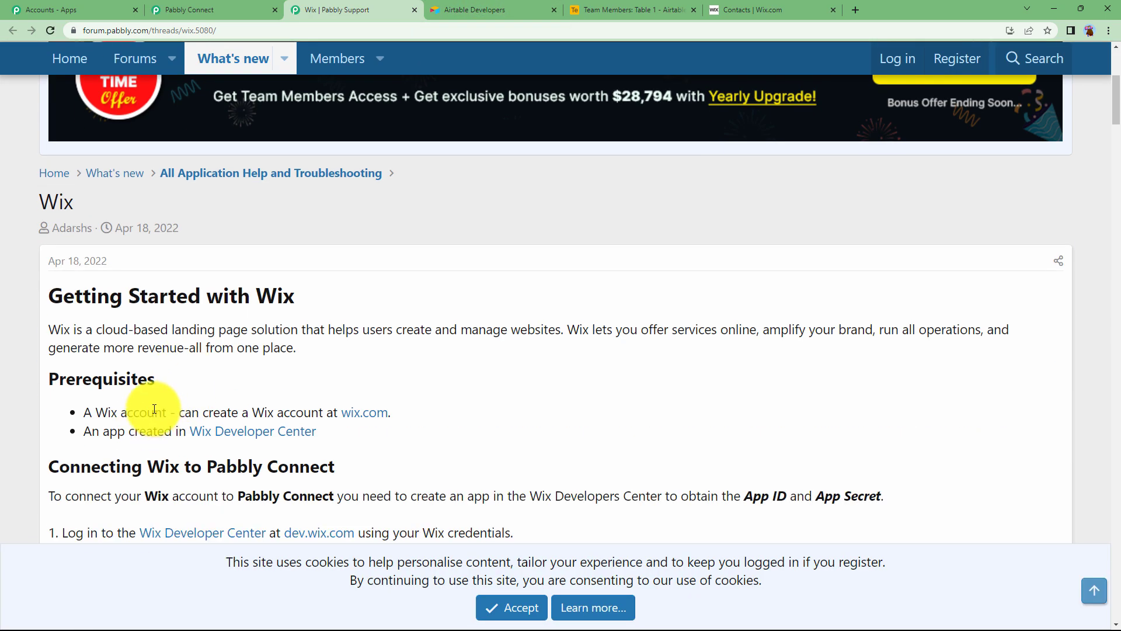
pyautogui.scroll(-3, 153, 409)
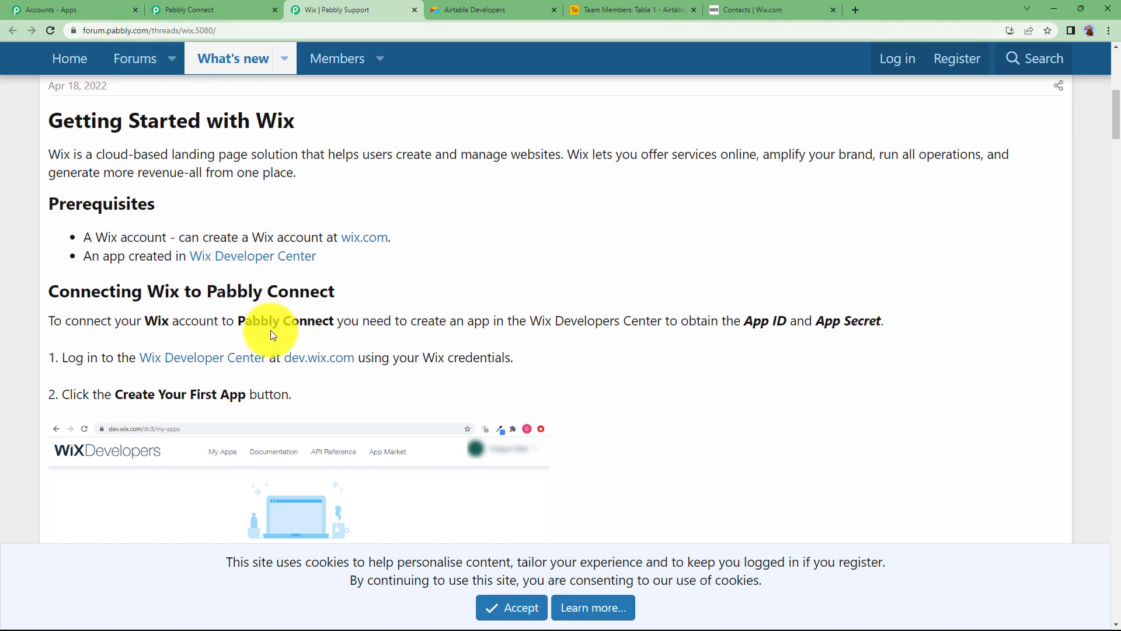
pyautogui.click(191, 9)
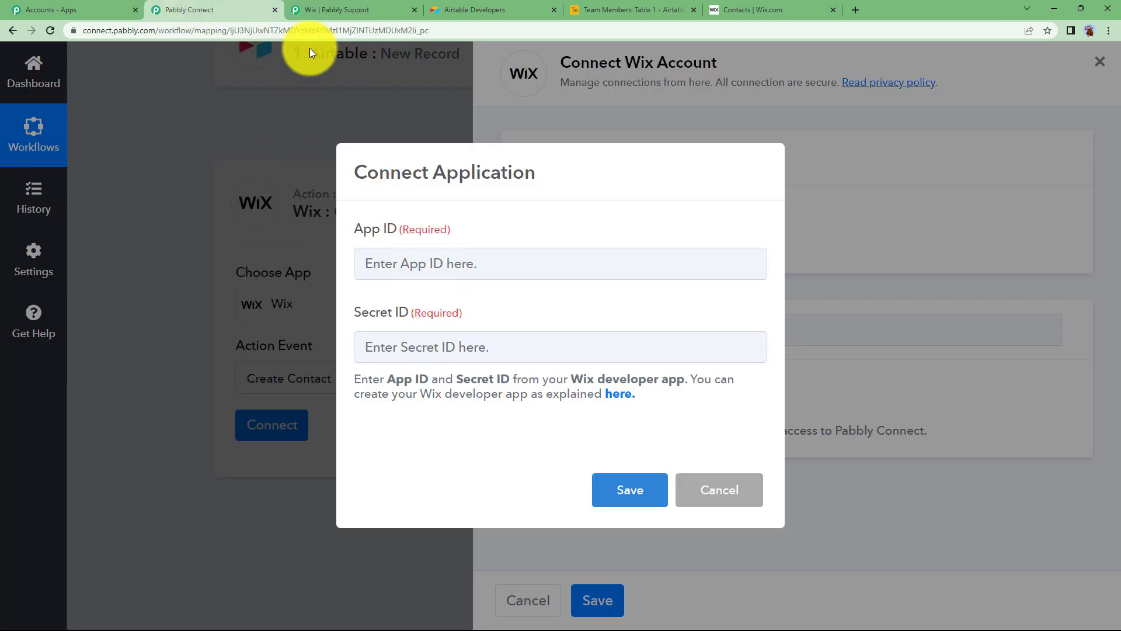
pyautogui.click(328, 12)
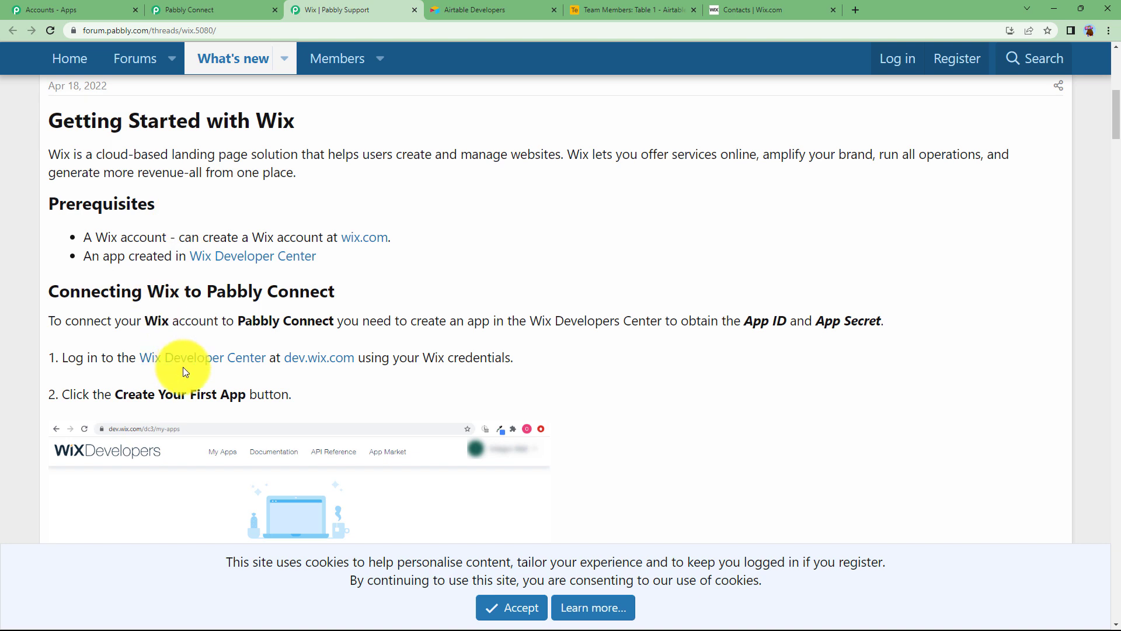
pyautogui.click(317, 363)
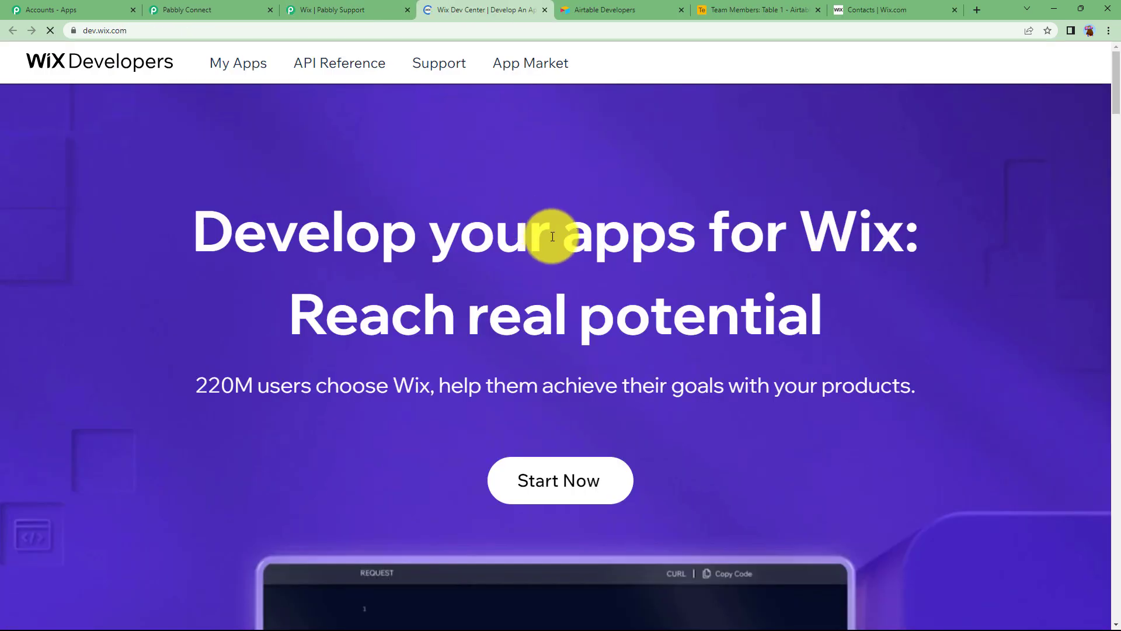
# Step: Create a new draft app from the Wix Developers app list
pyautogui.click(581, 476)
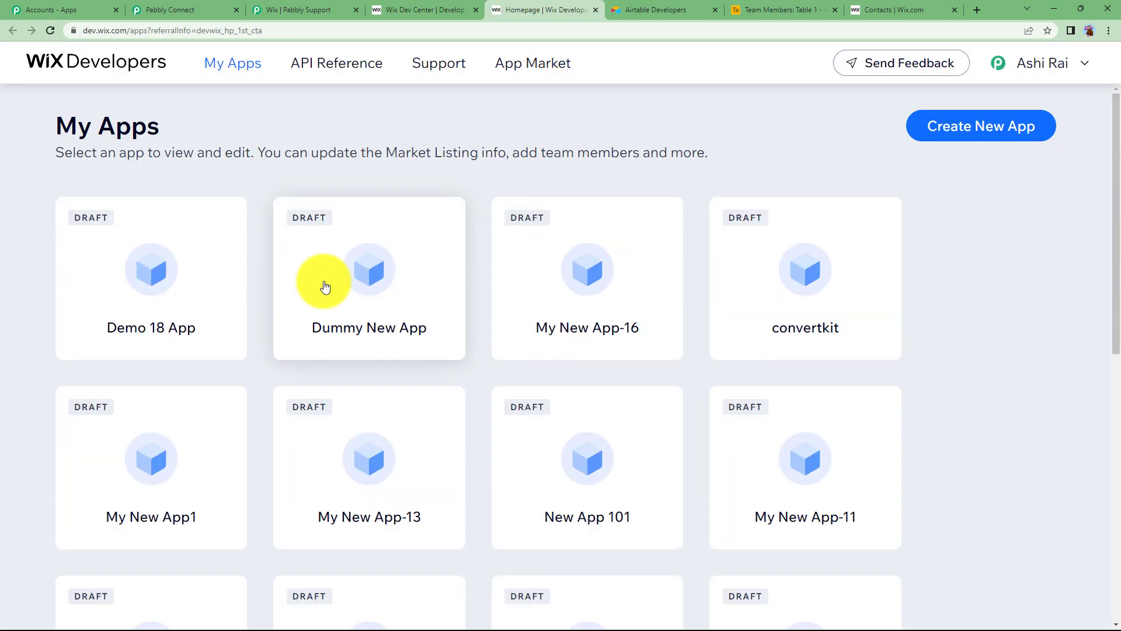
pyautogui.click(936, 136)
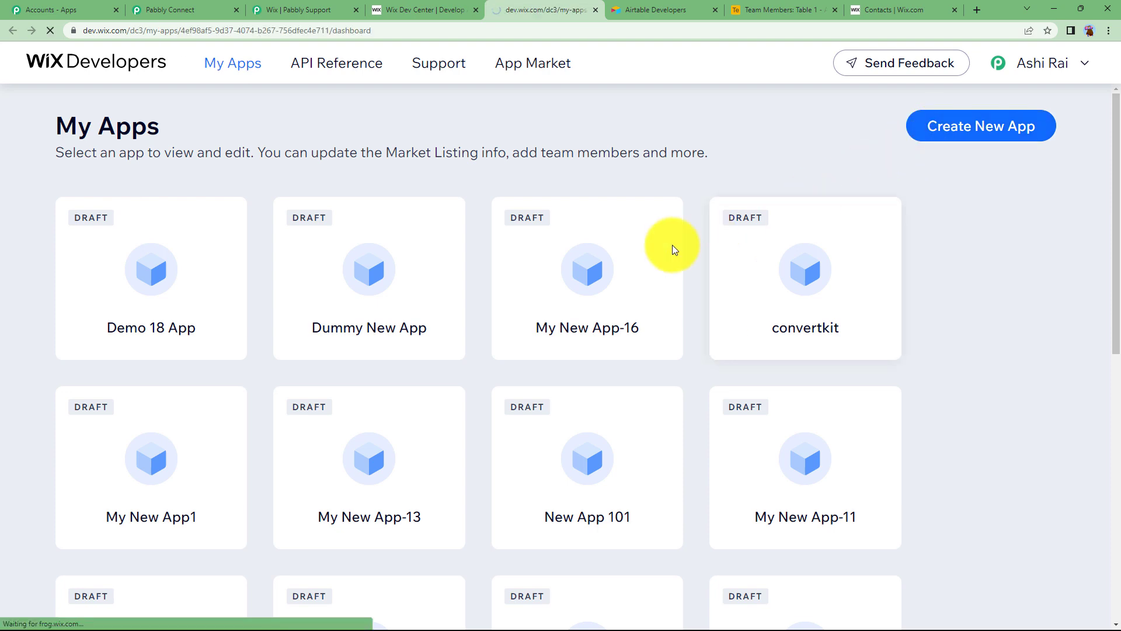
pyautogui.click(169, 9)
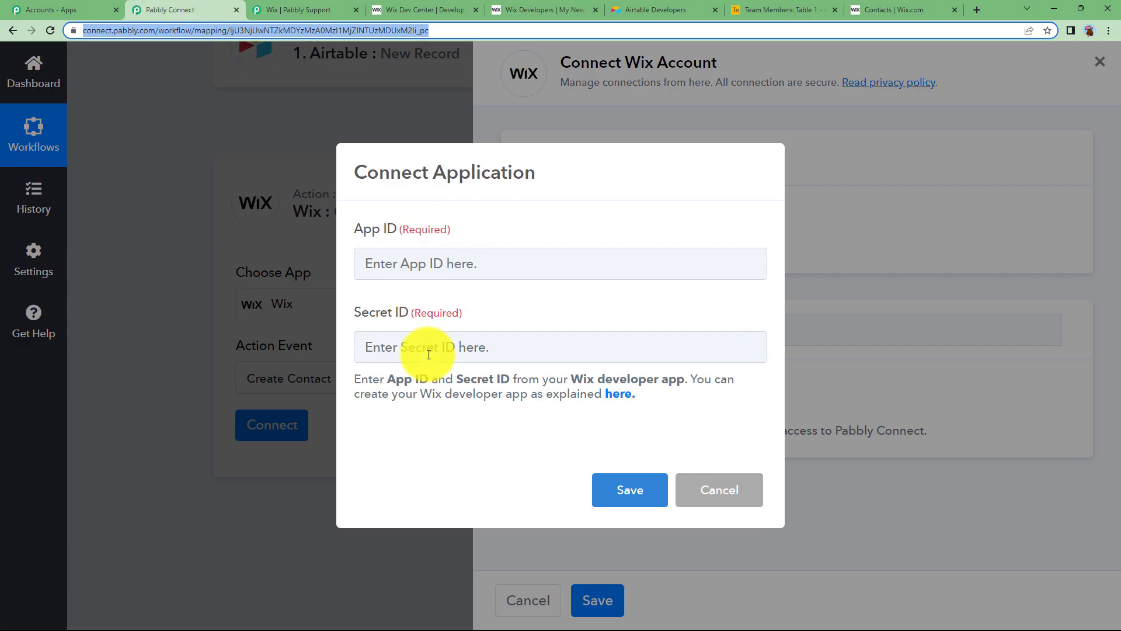
pyautogui.click(559, 6)
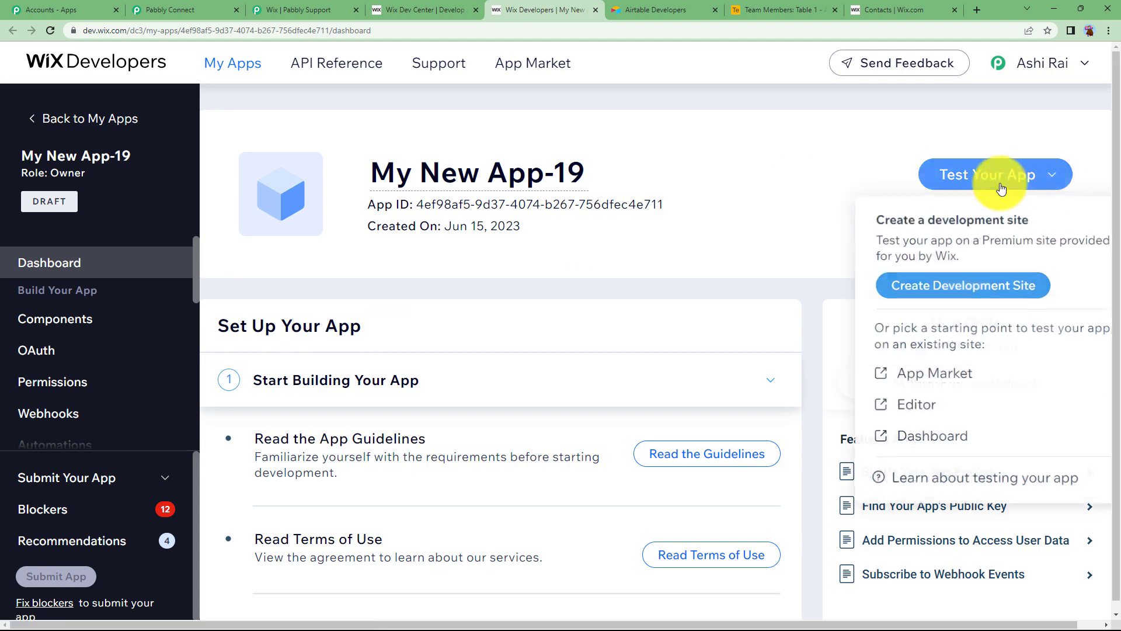
# Step: Rename the new Wix app to 'Airtable App'
pyautogui.click(569, 177)
pyautogui.press('BackSpace')
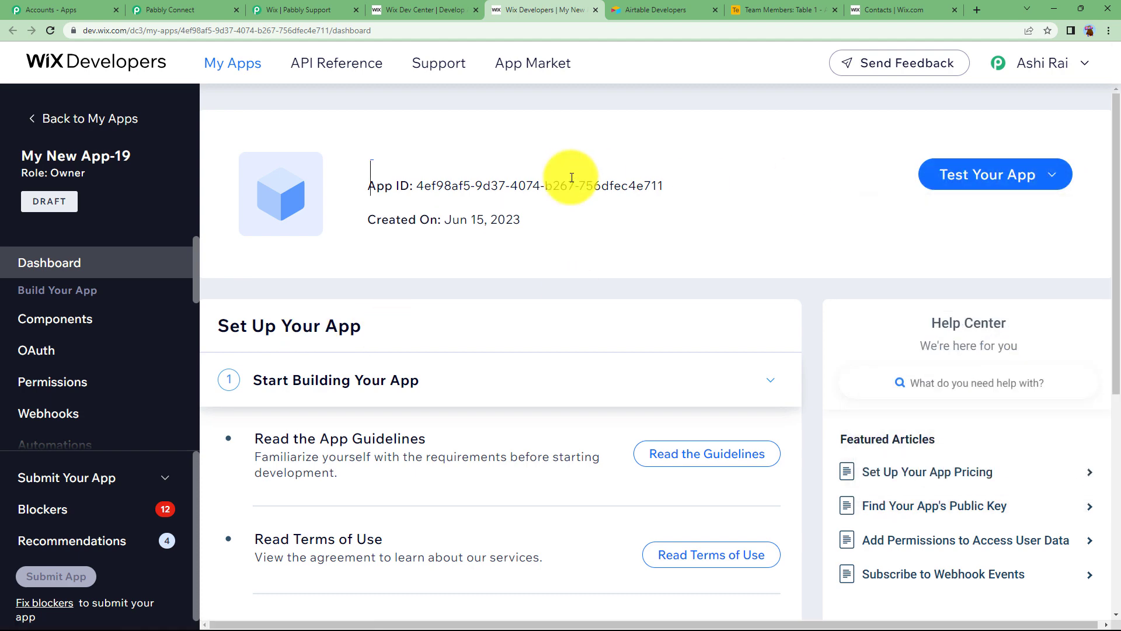
pyautogui.write('Airtable App')
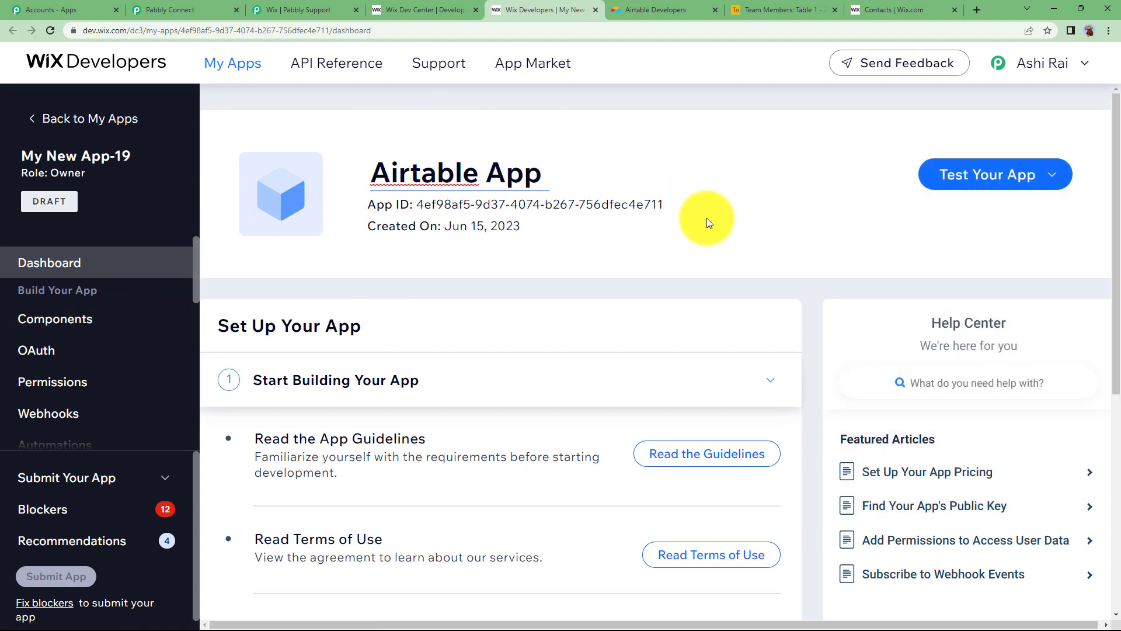
pyautogui.click(706, 218)
pyautogui.click(400, 6)
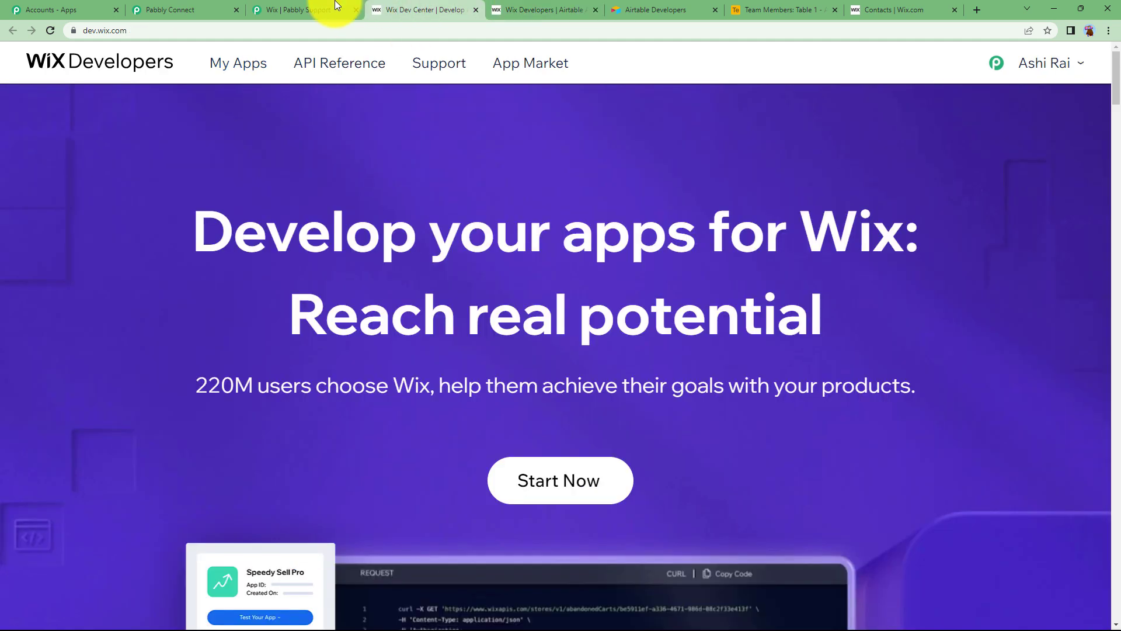
# Step: Copy the guide's callback-url link address and open the Airtable App's OAuth settings in Wix
pyautogui.click(337, 6)
pyautogui.scroll(-2, 146, 356)
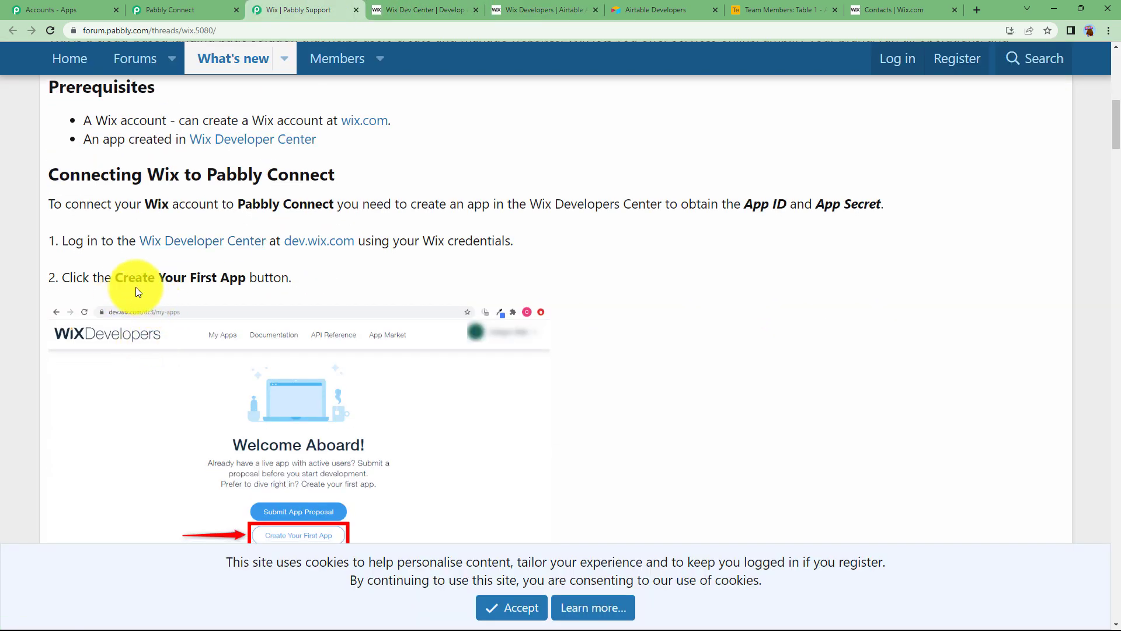
pyautogui.scroll(-4, 263, 281)
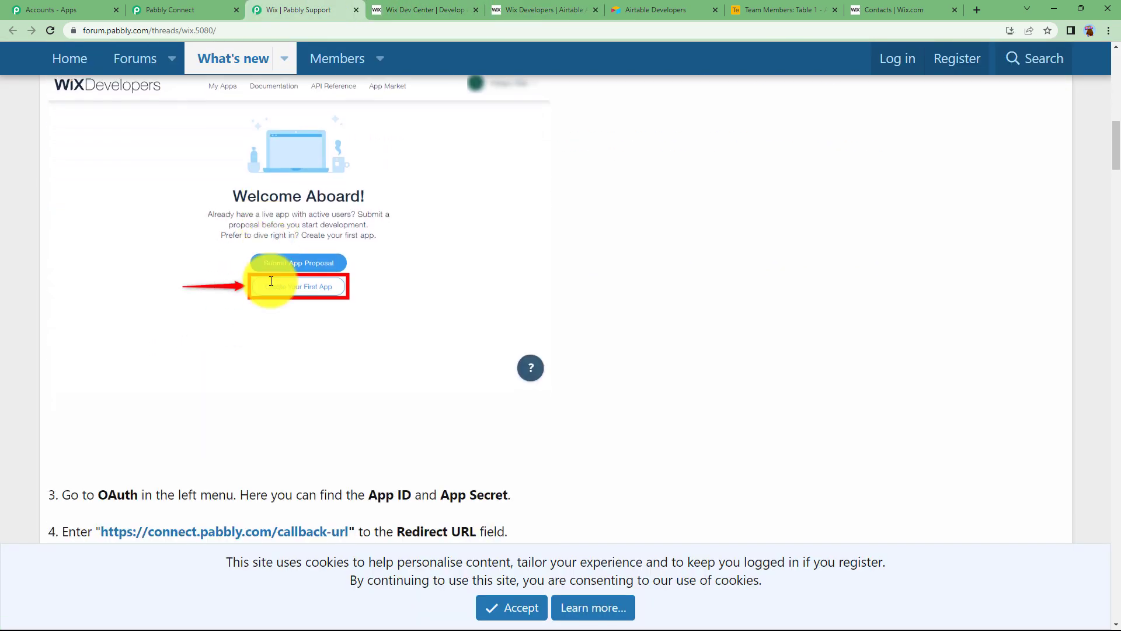
pyautogui.scroll(-4, 270, 281)
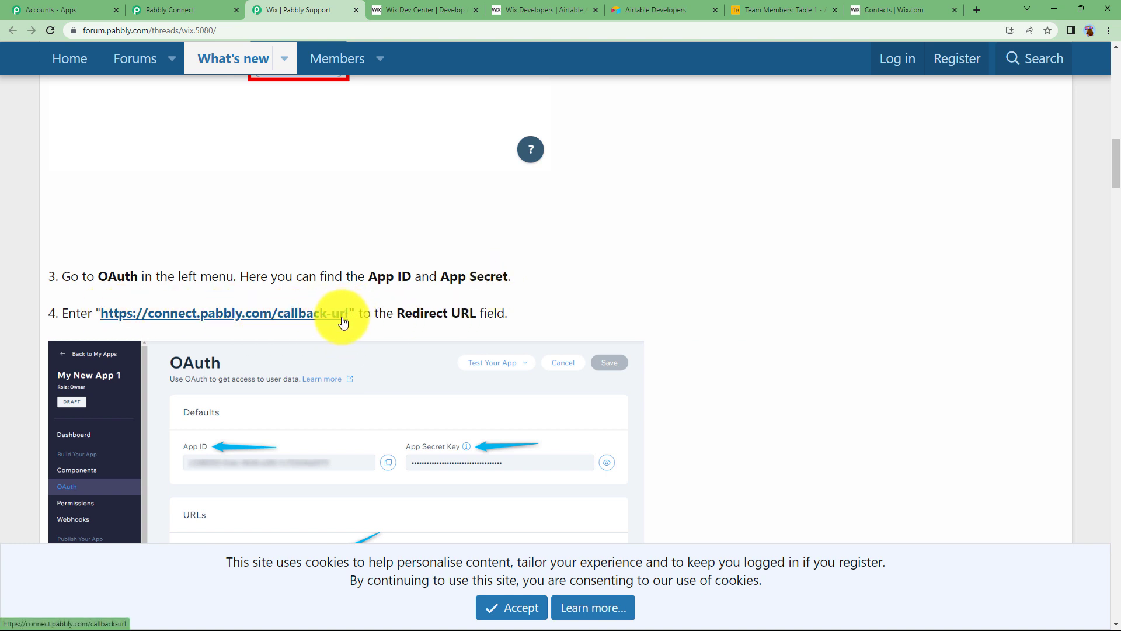
pyautogui.rightClick(342, 321)
pyautogui.click(371, 395)
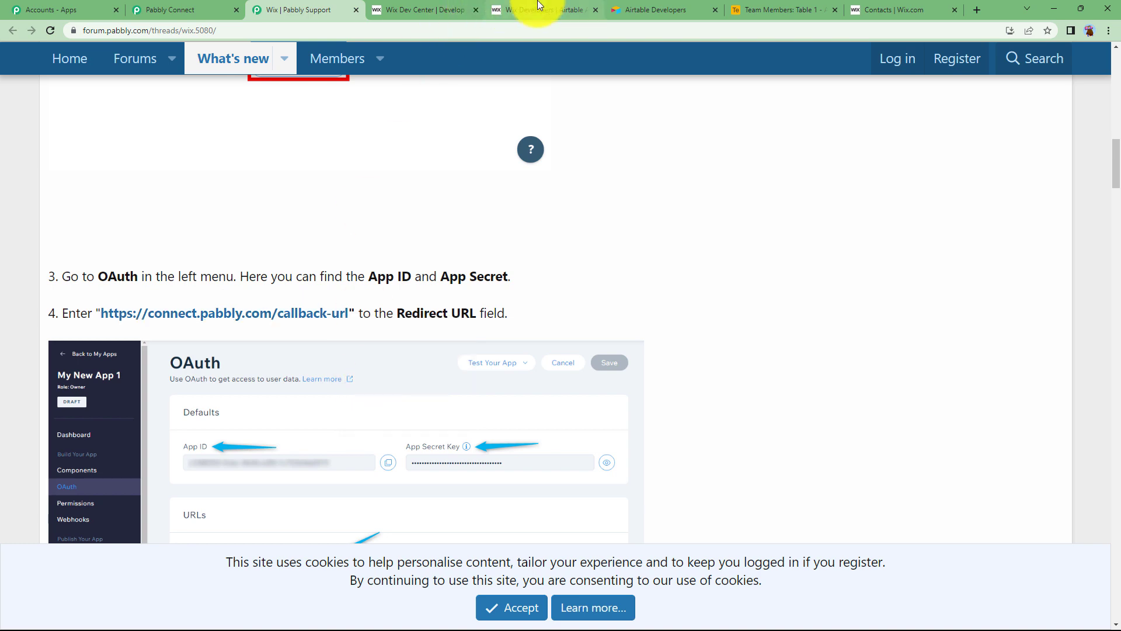
pyautogui.click(538, 7)
pyautogui.click(69, 358)
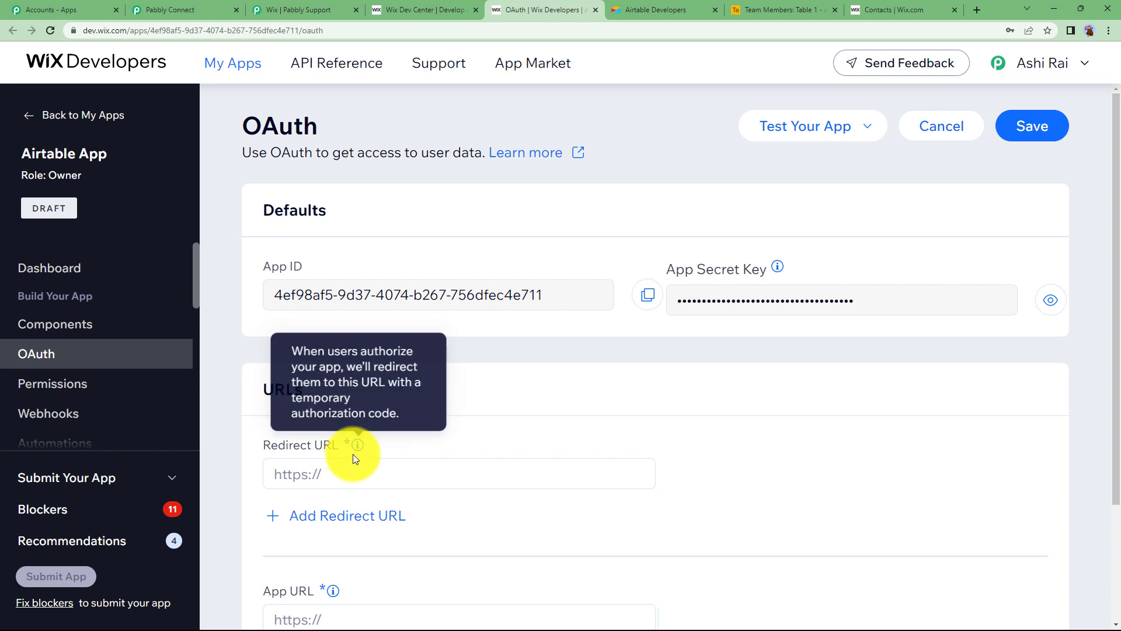
pyautogui.click(358, 468)
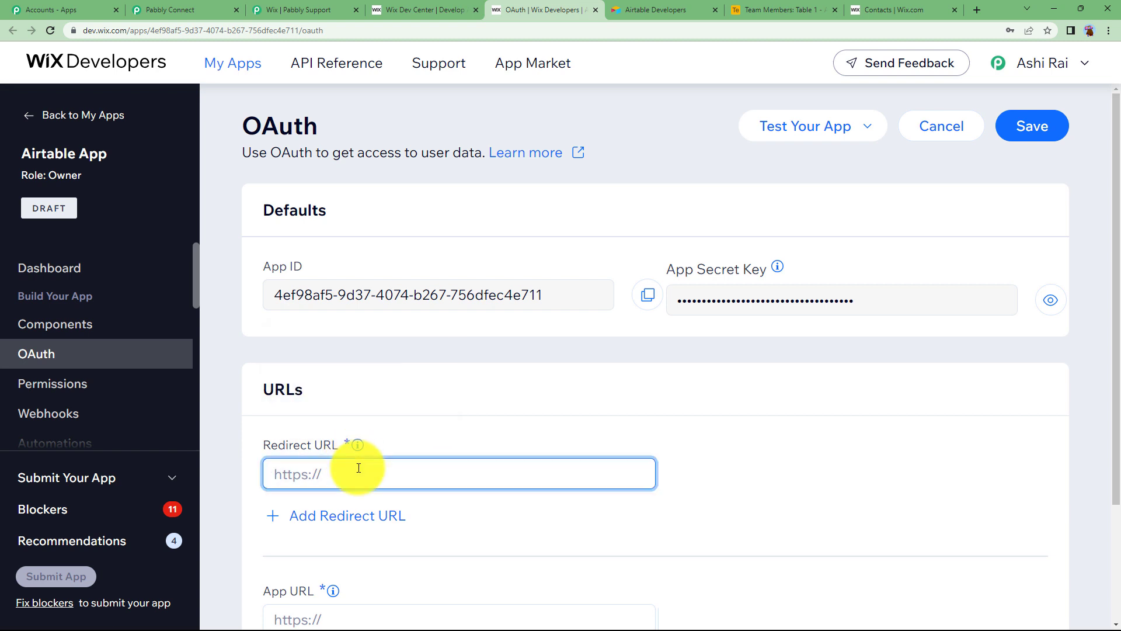
pyautogui.hotkey('ctrl', 'v')
pyautogui.click(291, 10)
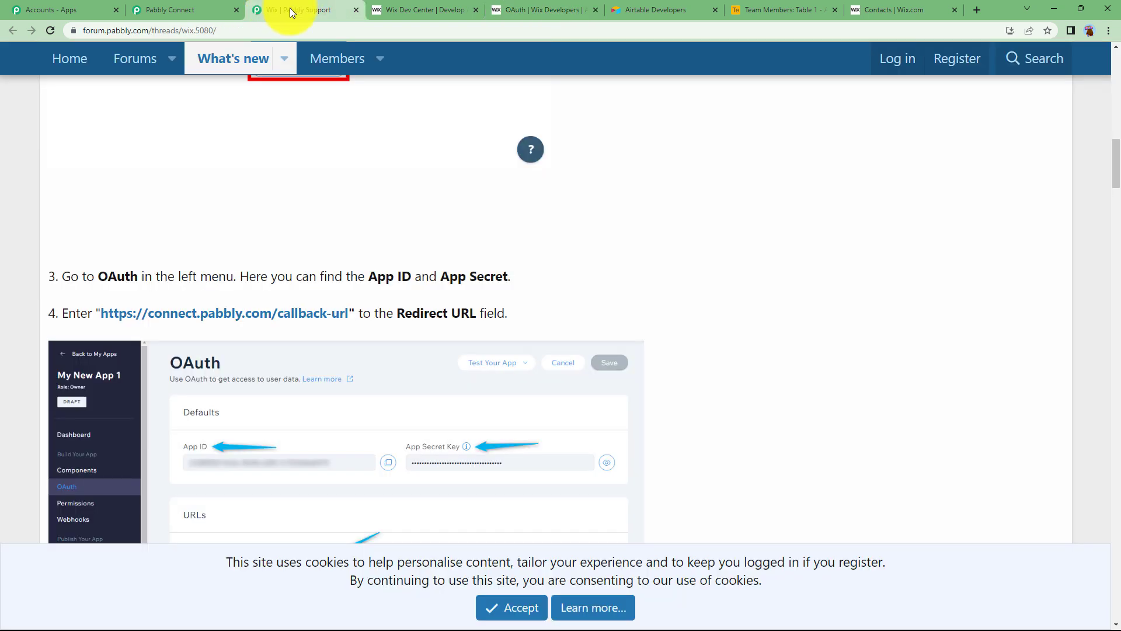
pyautogui.click(564, 7)
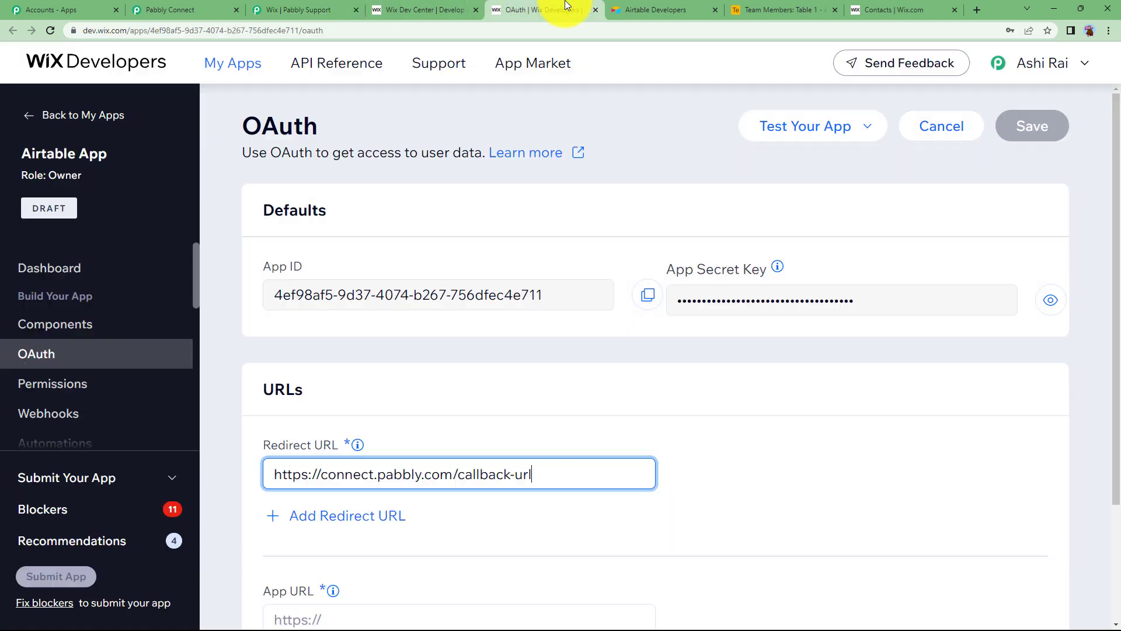
pyautogui.scroll(-2, 374, 461)
pyautogui.click(319, 509)
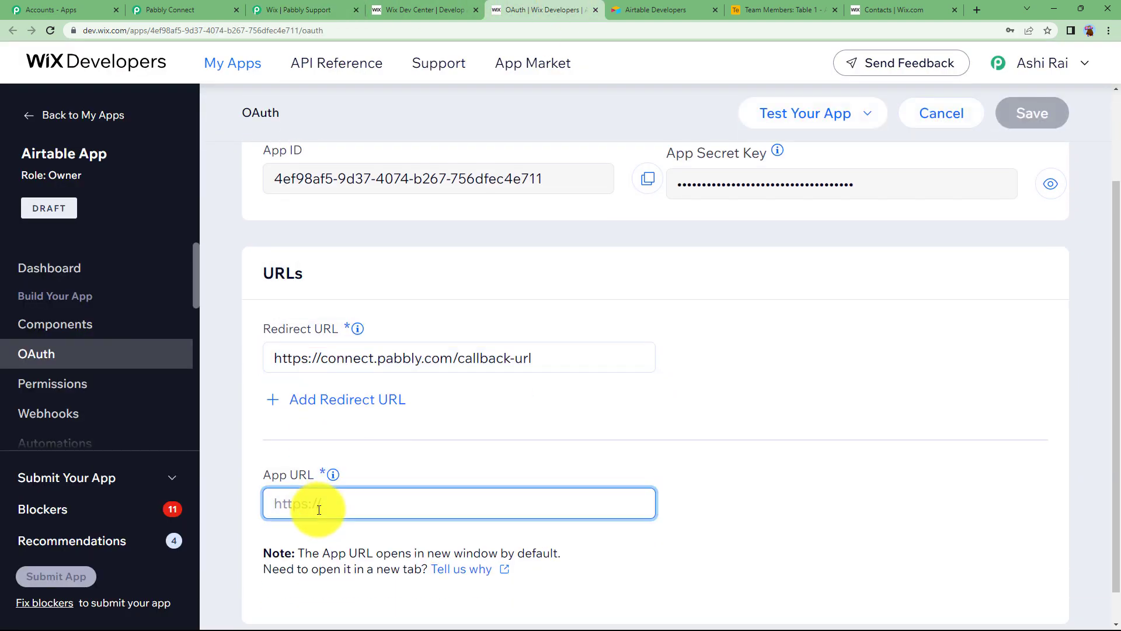
pyautogui.write('https://newapp.com')
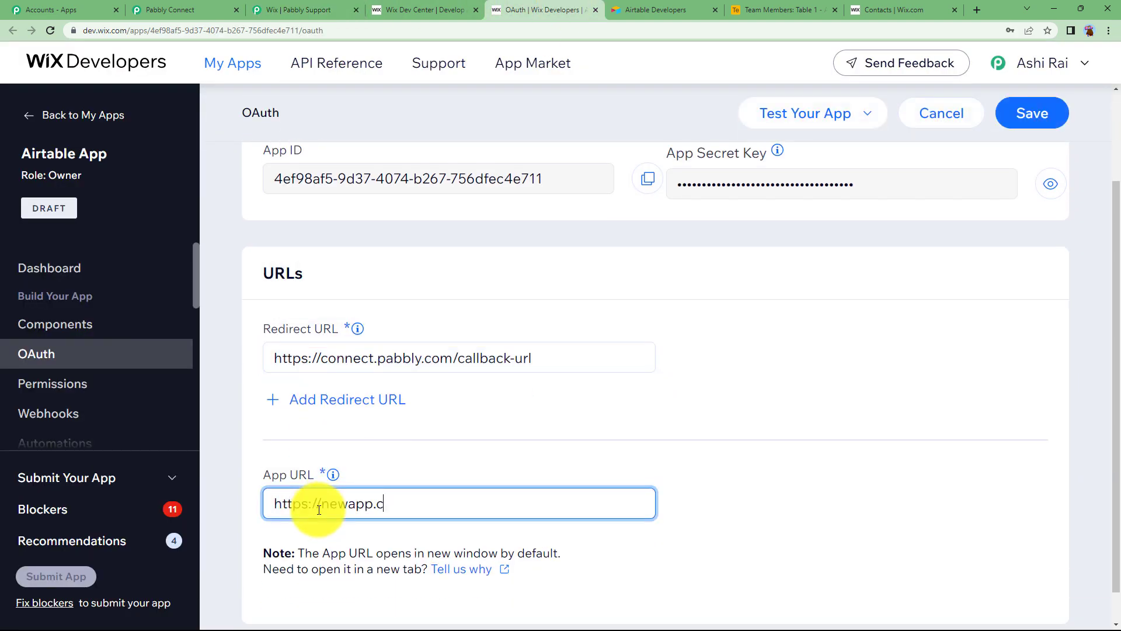
pyautogui.click(1032, 115)
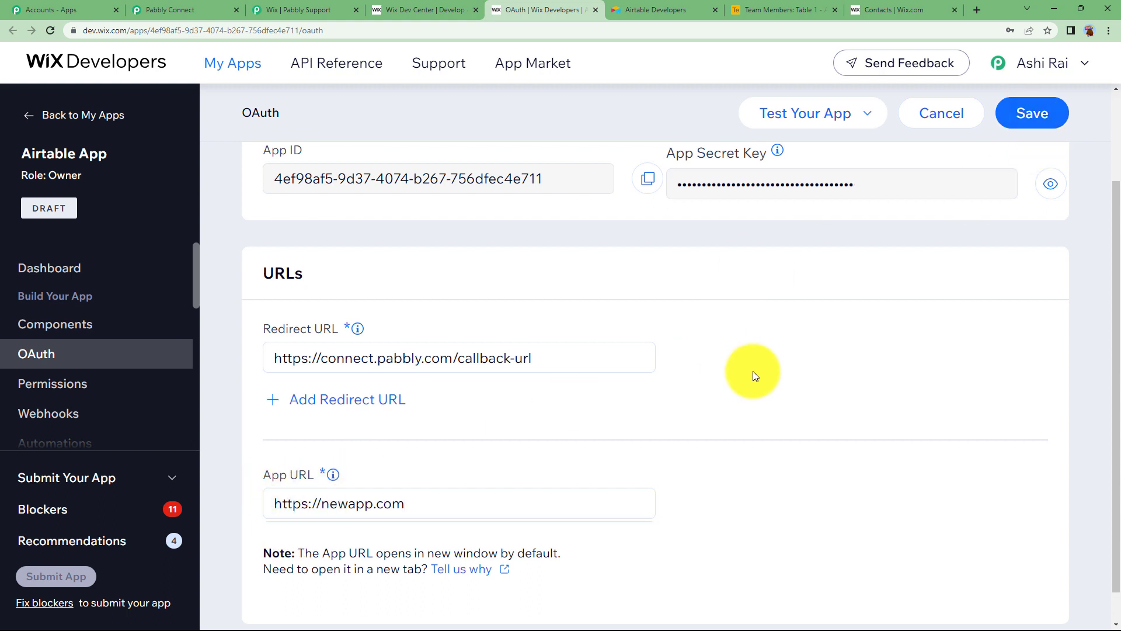
pyautogui.scroll(2, 520, 259)
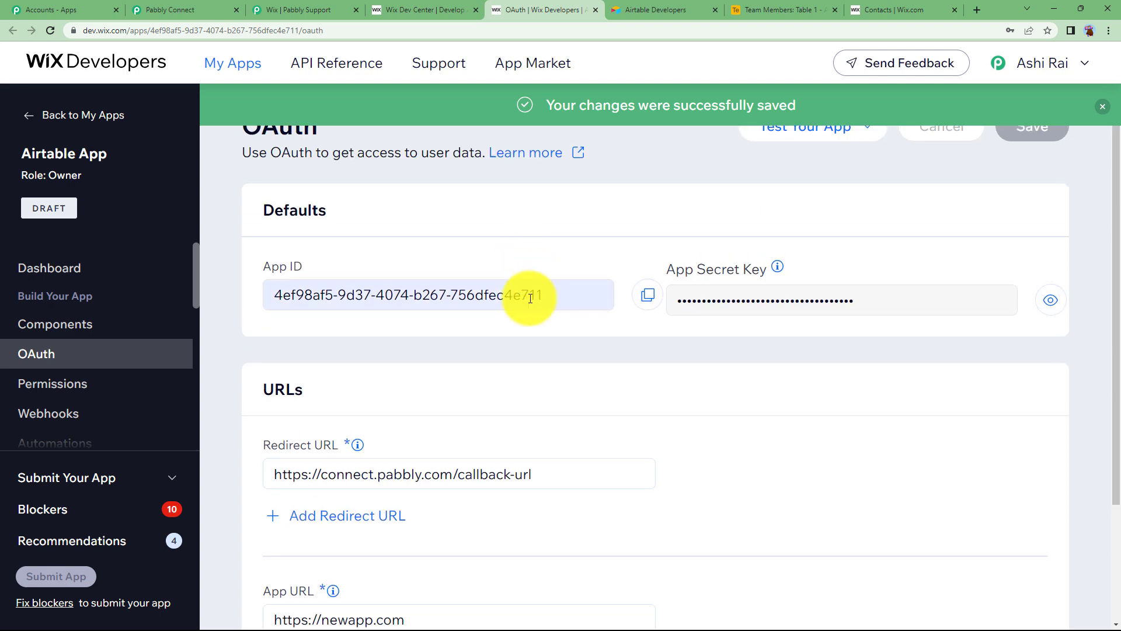
pyautogui.tripleClick(530, 298)
pyautogui.rightClick(530, 298)
# Step: Copy the Airtable App's App ID and App Secret Key into Pabbly's App ID and Secret ID fields
pyautogui.click(546, 303)
pyautogui.click(175, 10)
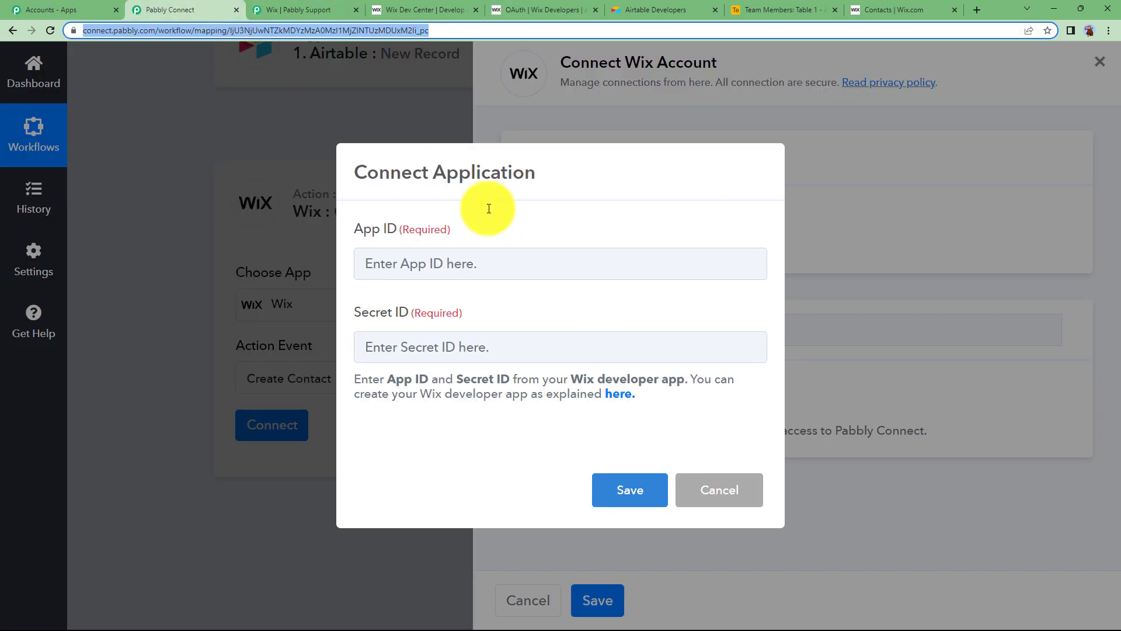
pyautogui.click(524, 258)
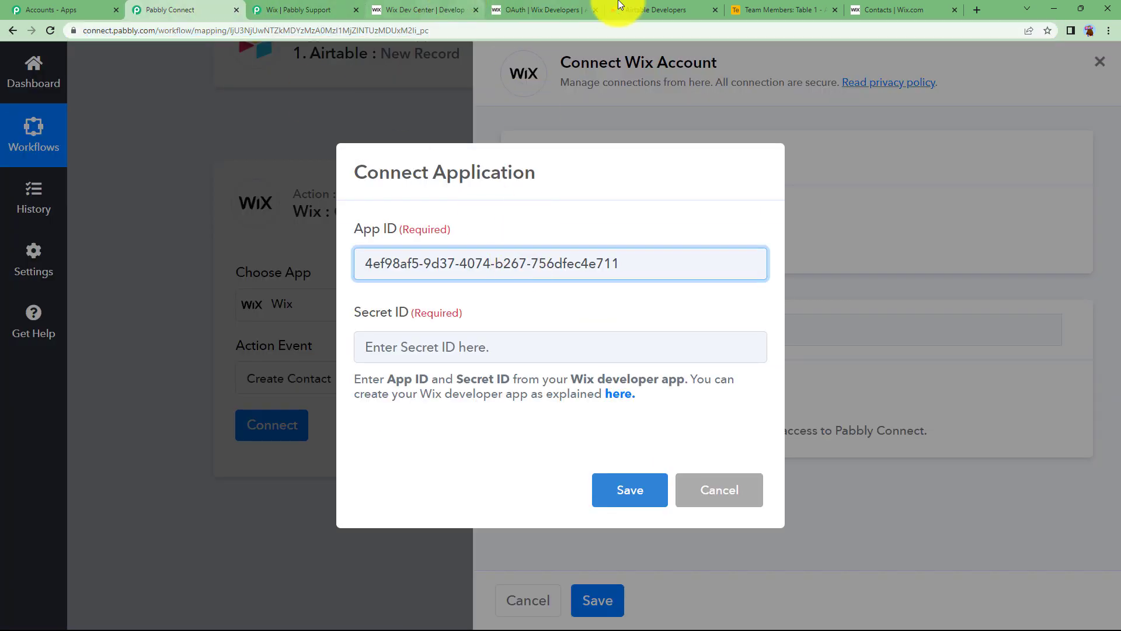
pyautogui.click(578, 9)
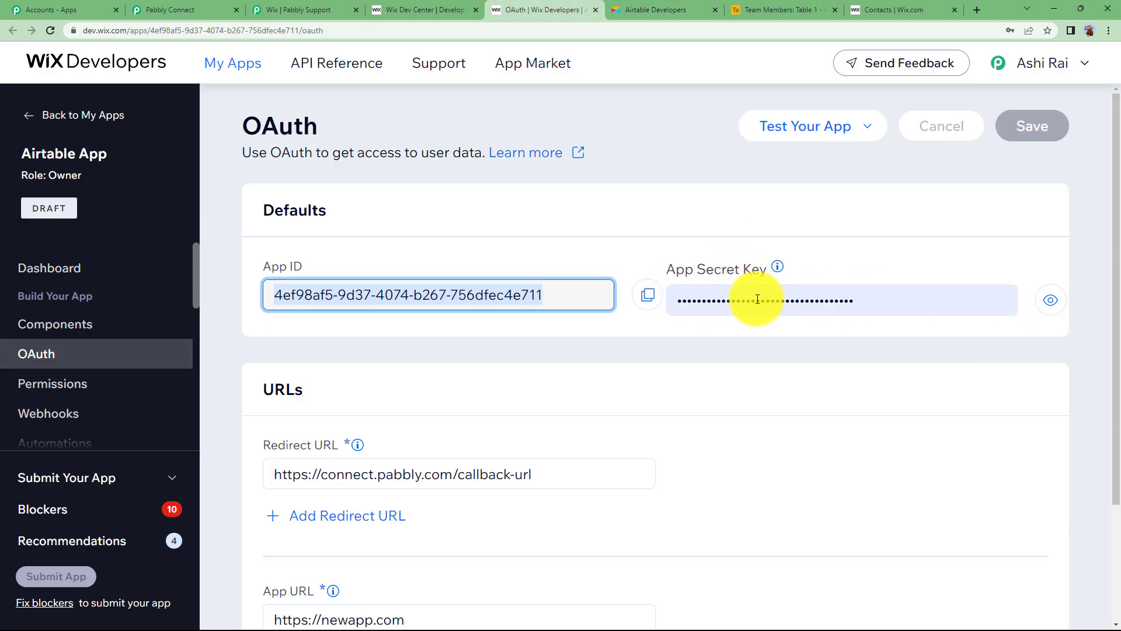
pyautogui.click(928, 308)
pyautogui.click(647, 295)
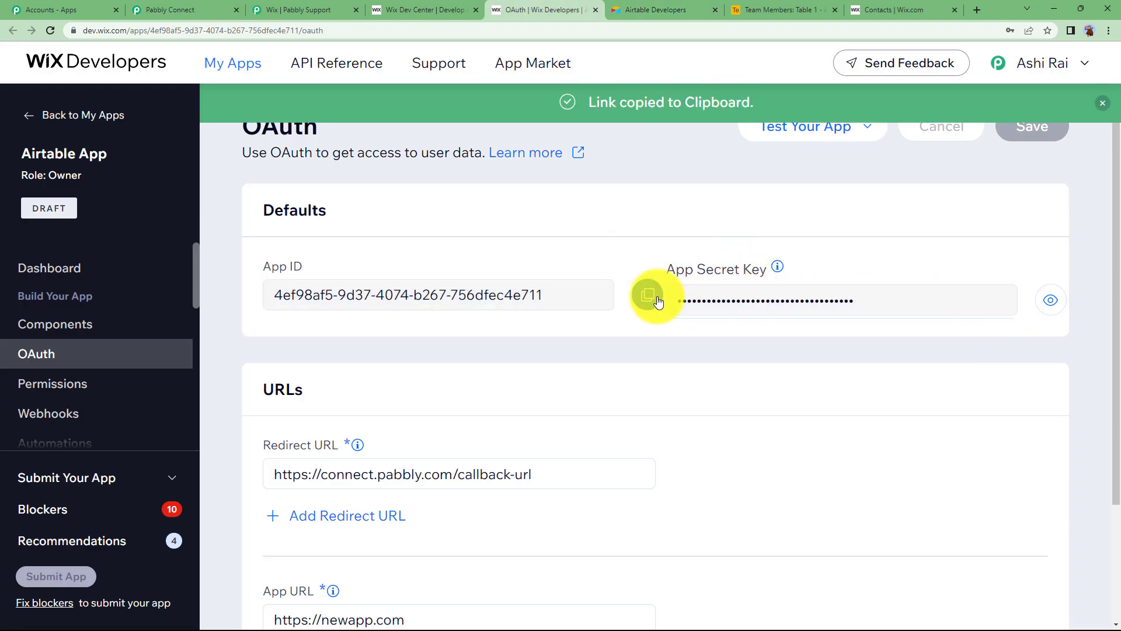
pyautogui.click(180, 9)
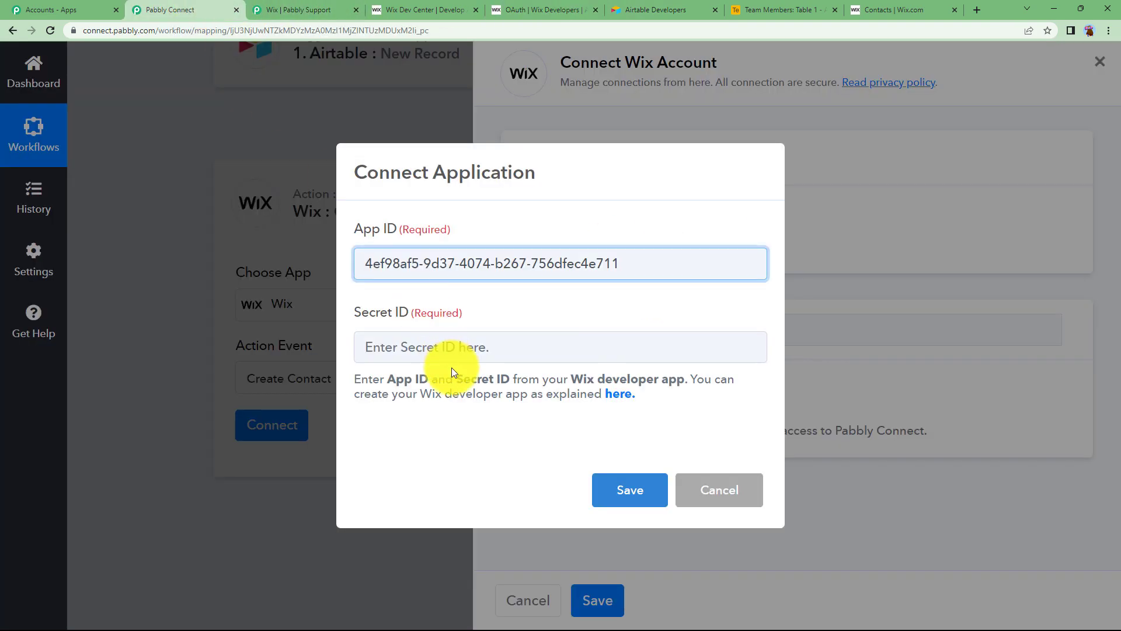
pyautogui.click(448, 347)
pyautogui.hotkey('ctrl', 'v')
# Step: Save the credentials and approve the Wix authorization with Agree & Add and OK
pyautogui.click(626, 490)
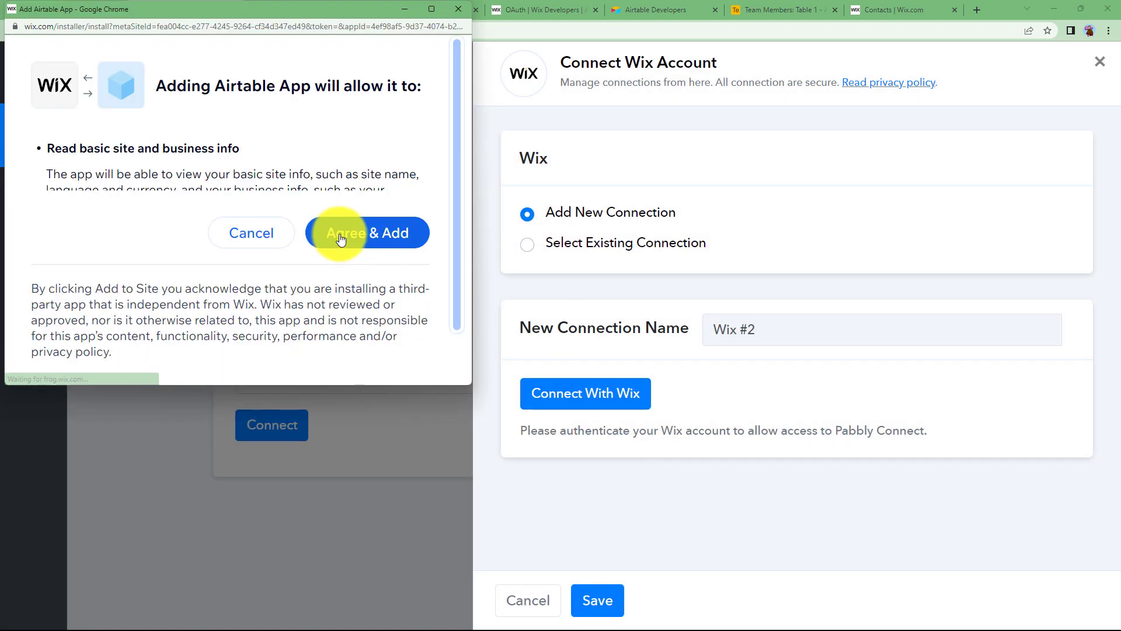
pyautogui.click(348, 241)
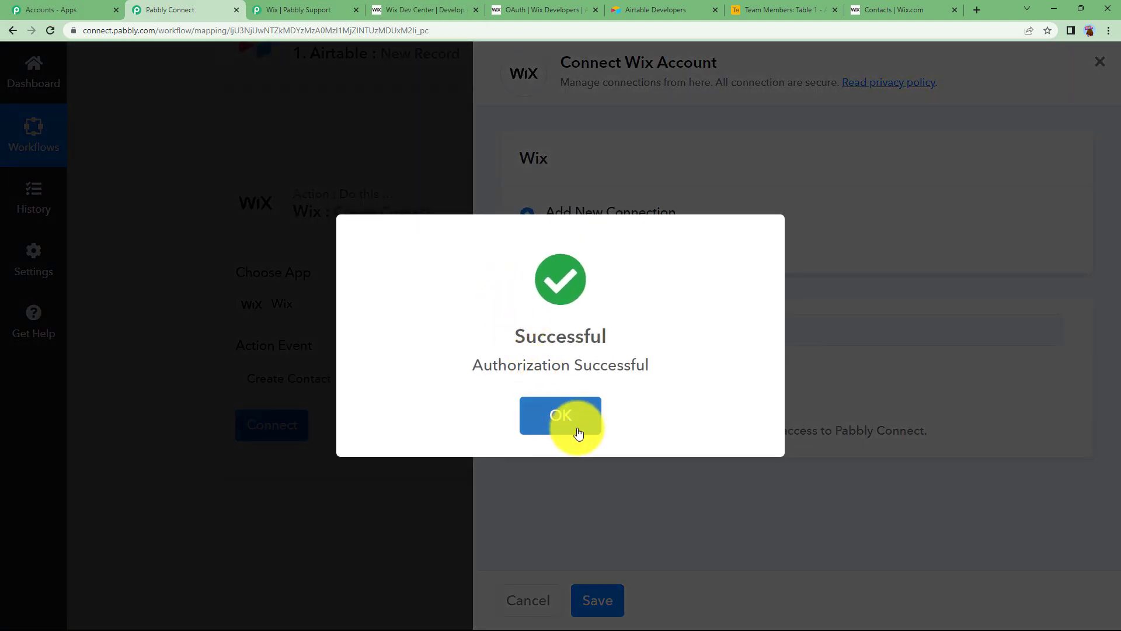
pyautogui.click(560, 416)
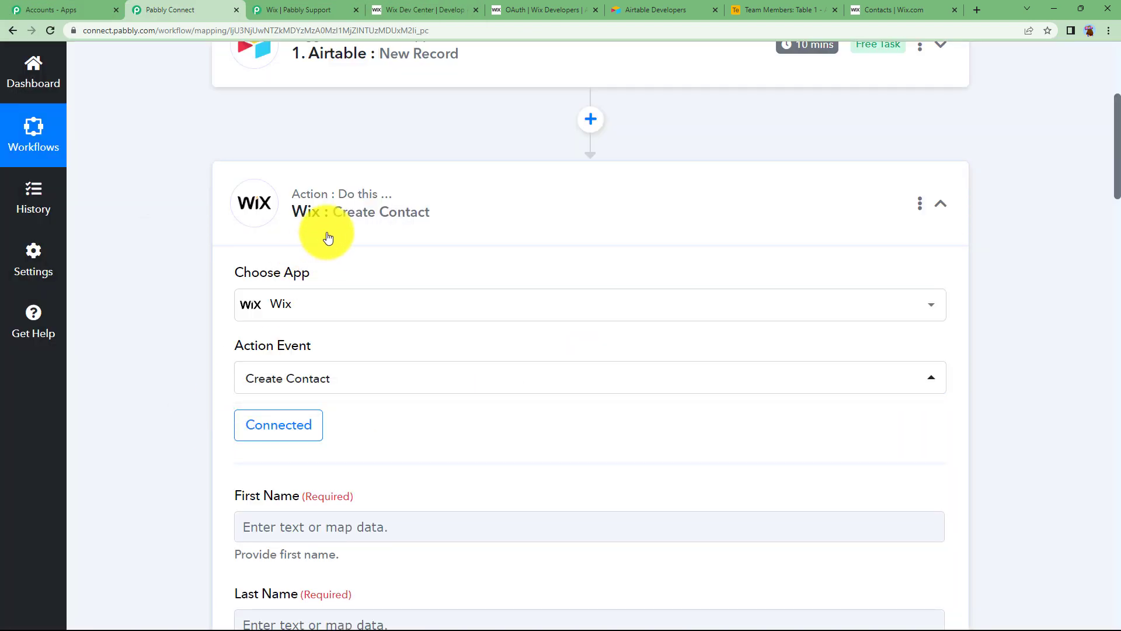
pyautogui.click(285, 9)
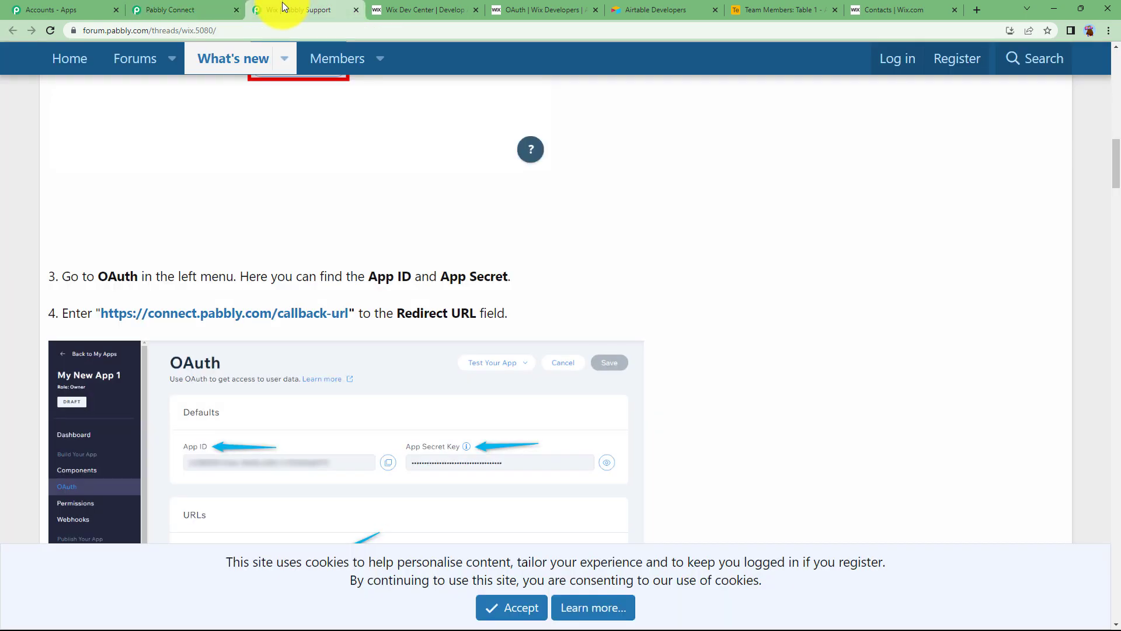
pyautogui.scroll(-2, 226, 277)
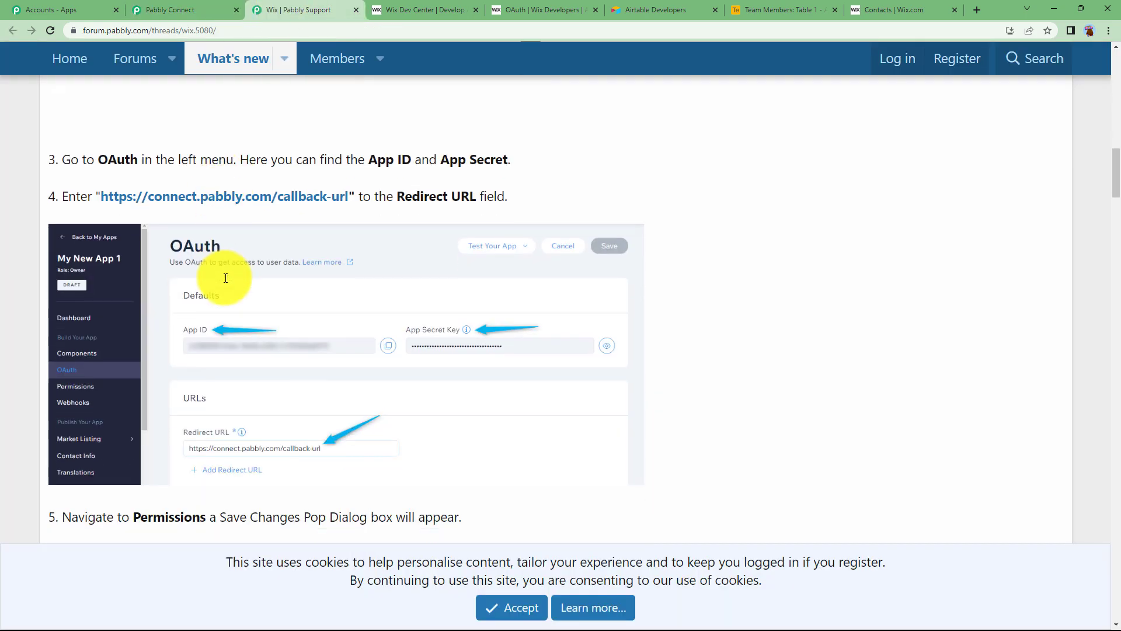
pyautogui.click(211, 6)
pyautogui.scroll(-3, 275, 359)
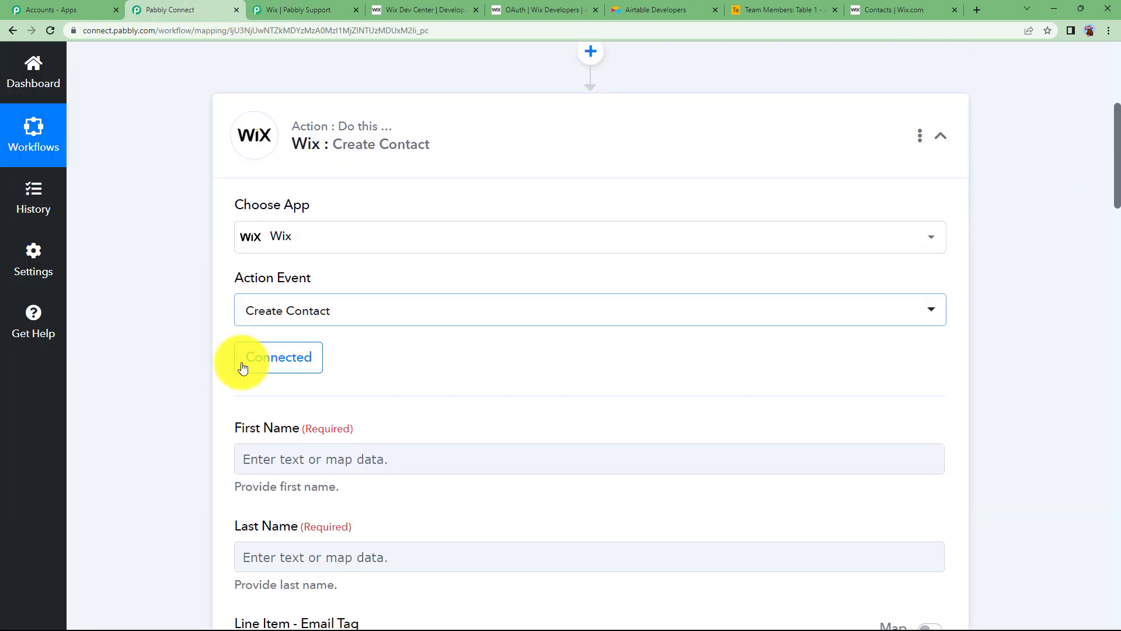
# Step: Map the Airtable Name and Last Name fields into the Wix First Name and Last Name
pyautogui.scroll(-7, 251, 327)
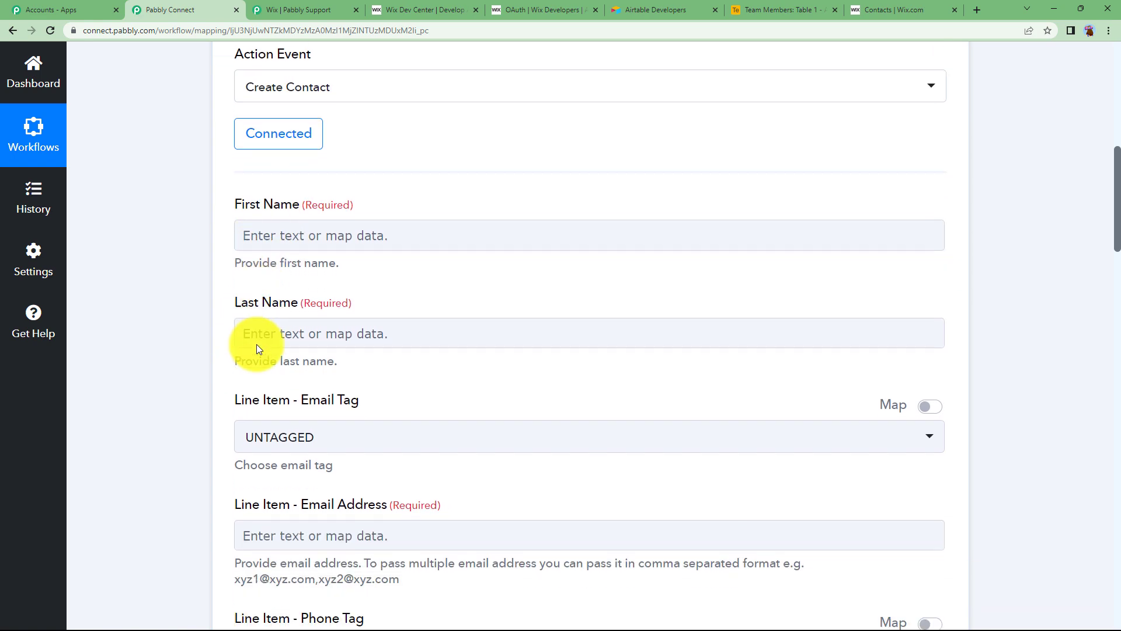
pyautogui.scroll(-6, 257, 345)
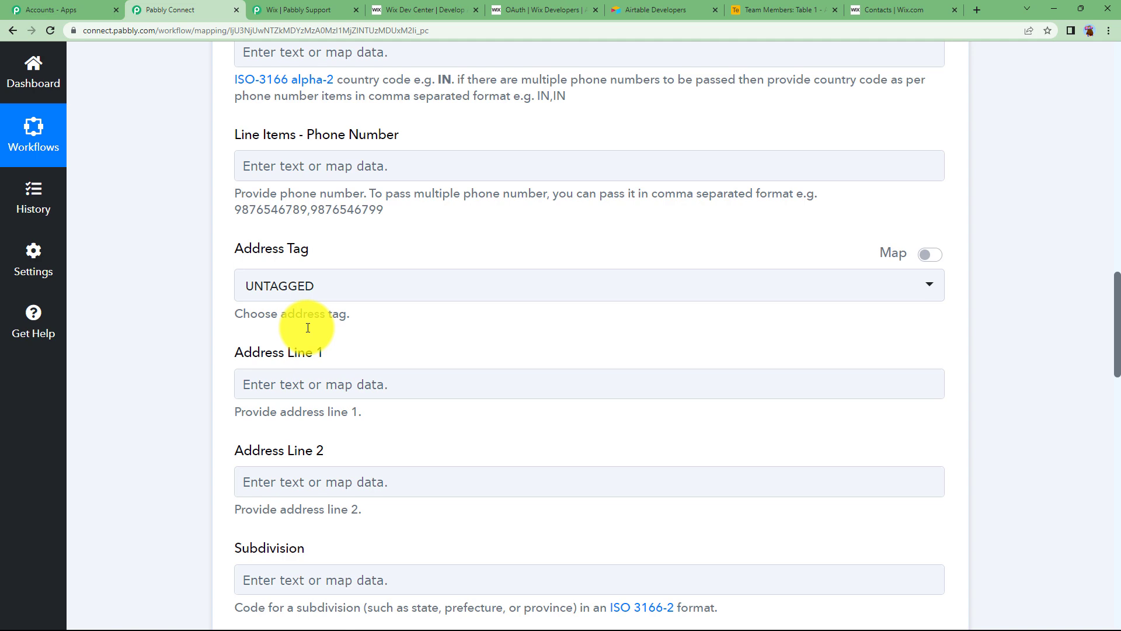
pyautogui.scroll(15, 307, 327)
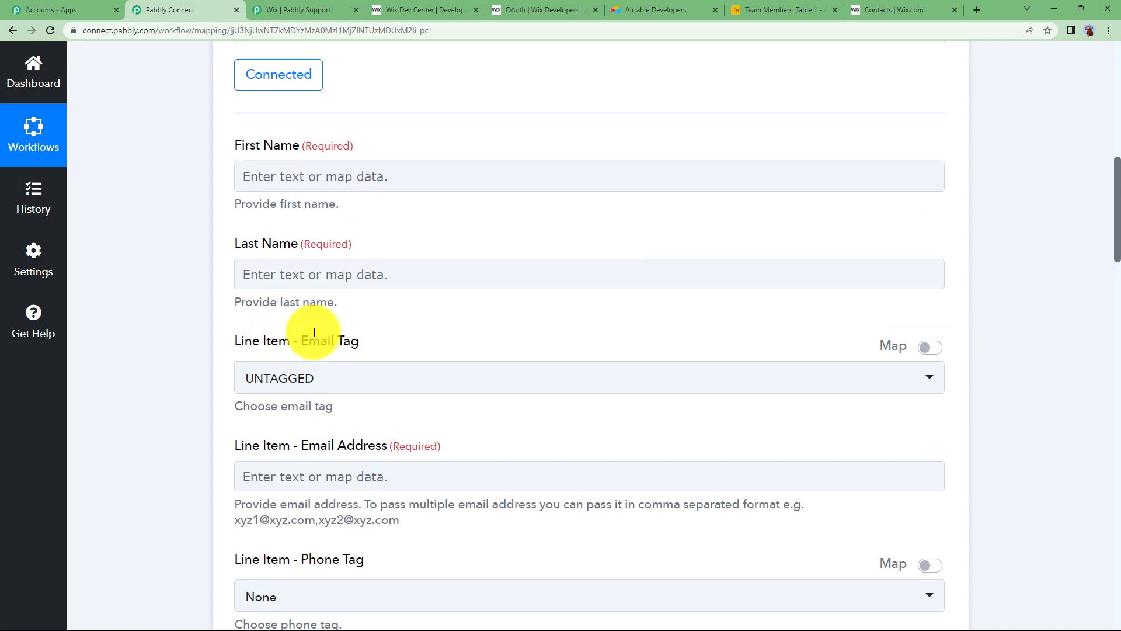
pyautogui.click(292, 346)
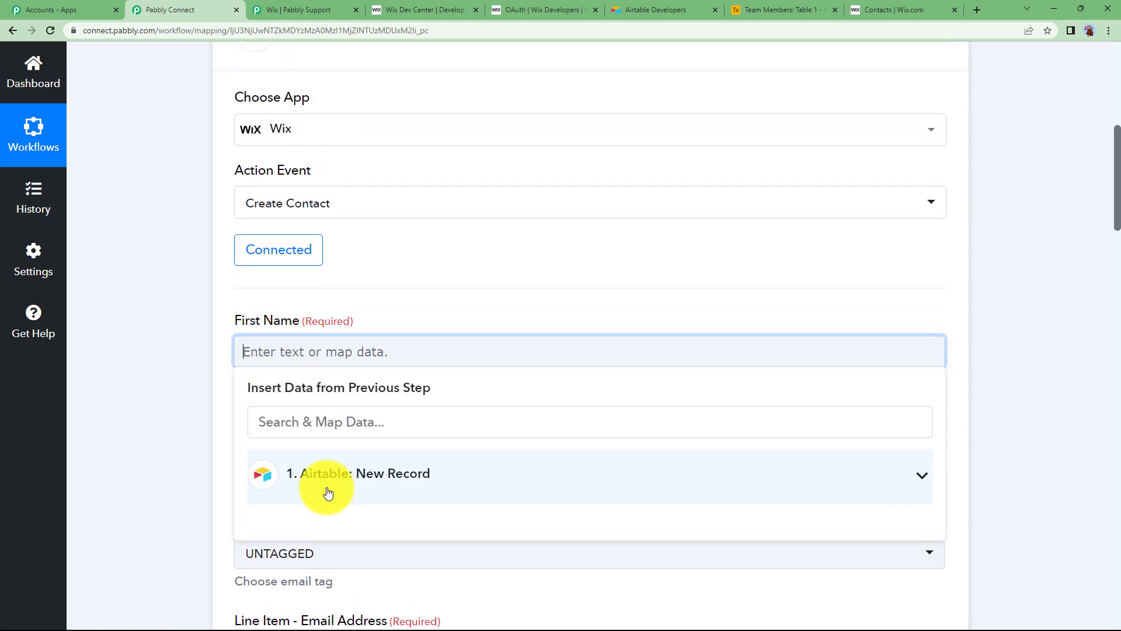
pyautogui.click(325, 486)
pyautogui.scroll(-2, 215, 493)
pyautogui.click(347, 444)
pyautogui.click(225, 289)
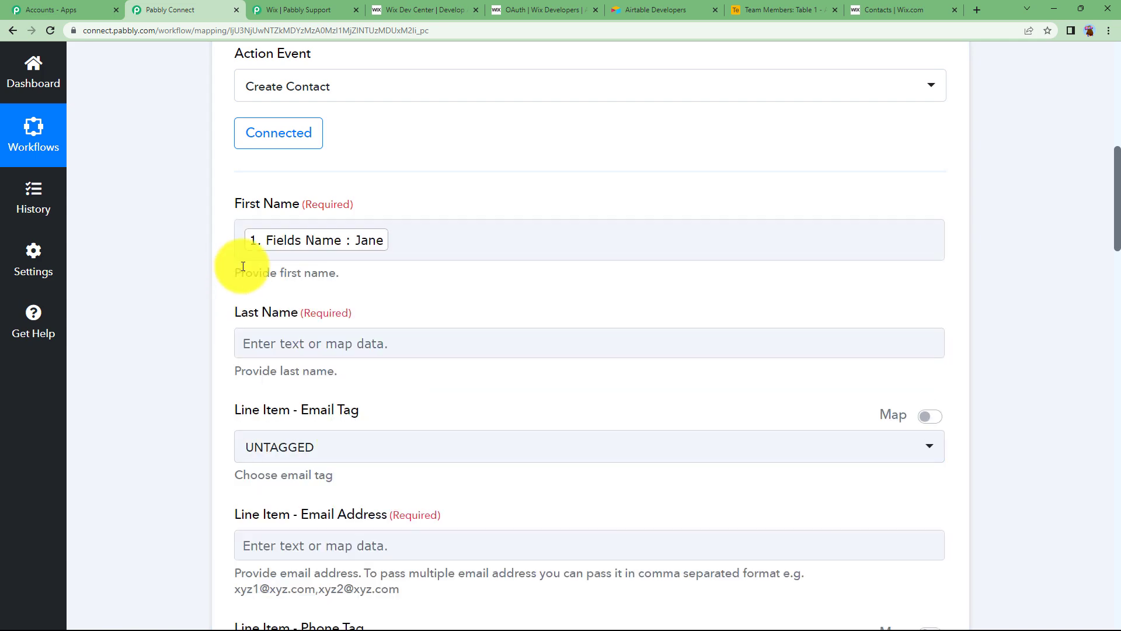
pyautogui.click(269, 345)
pyautogui.scroll(-2, 292, 367)
pyautogui.click(292, 366)
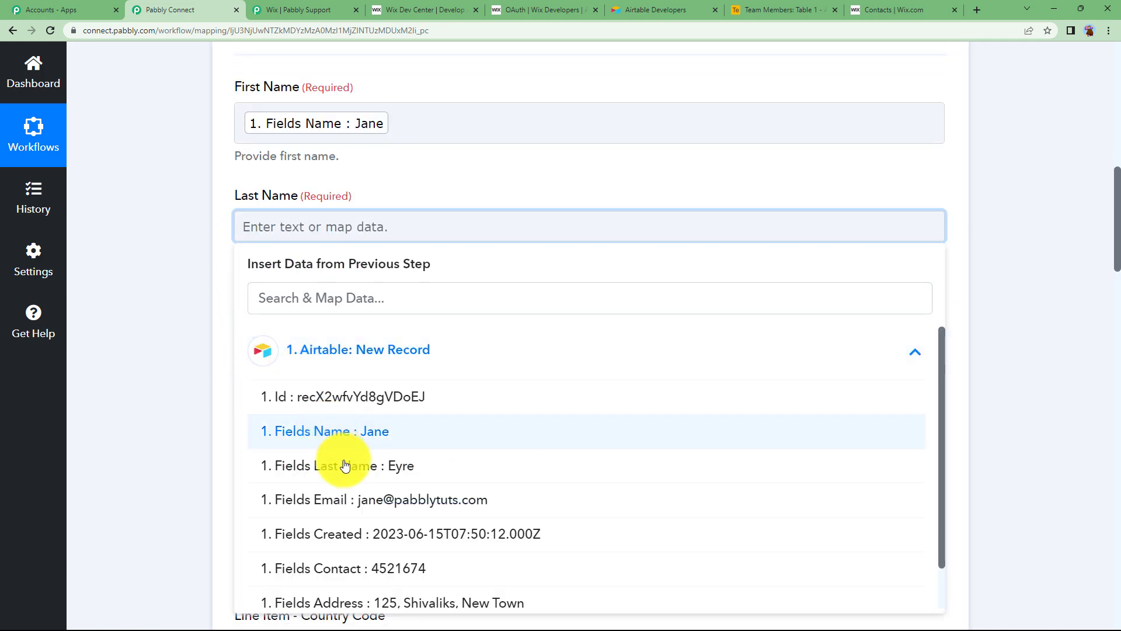
pyautogui.click(308, 463)
pyautogui.click(170, 321)
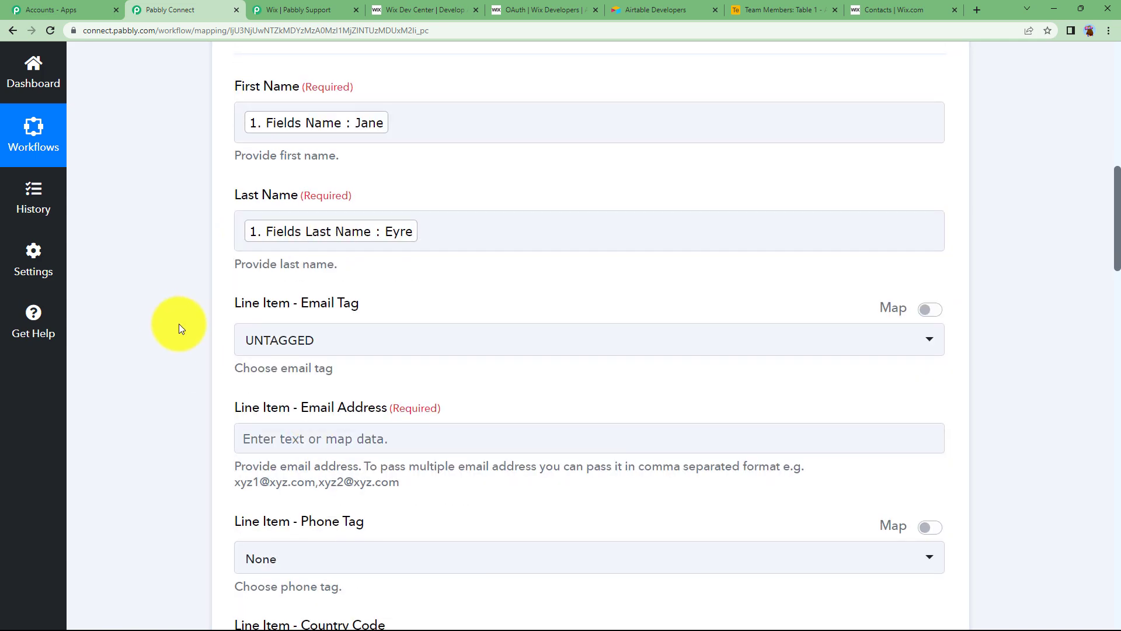
# Step: Map the Airtable Email field into the Wix Email Address
pyautogui.scroll(-1, 193, 319)
pyautogui.scroll(2, 318, 205)
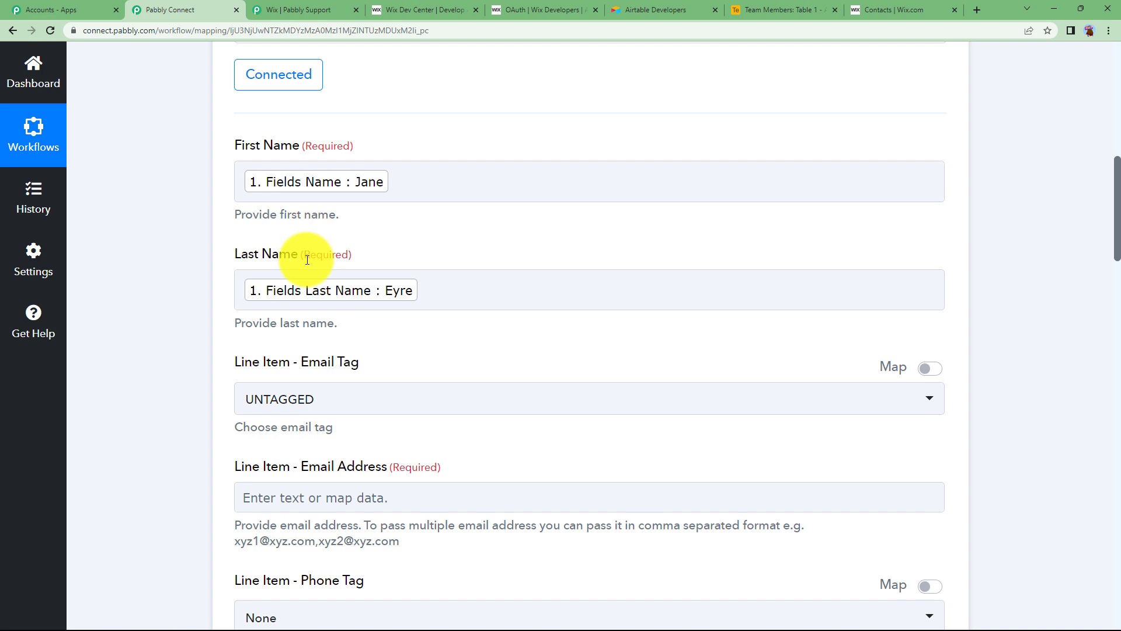
pyautogui.scroll(-3, 281, 377)
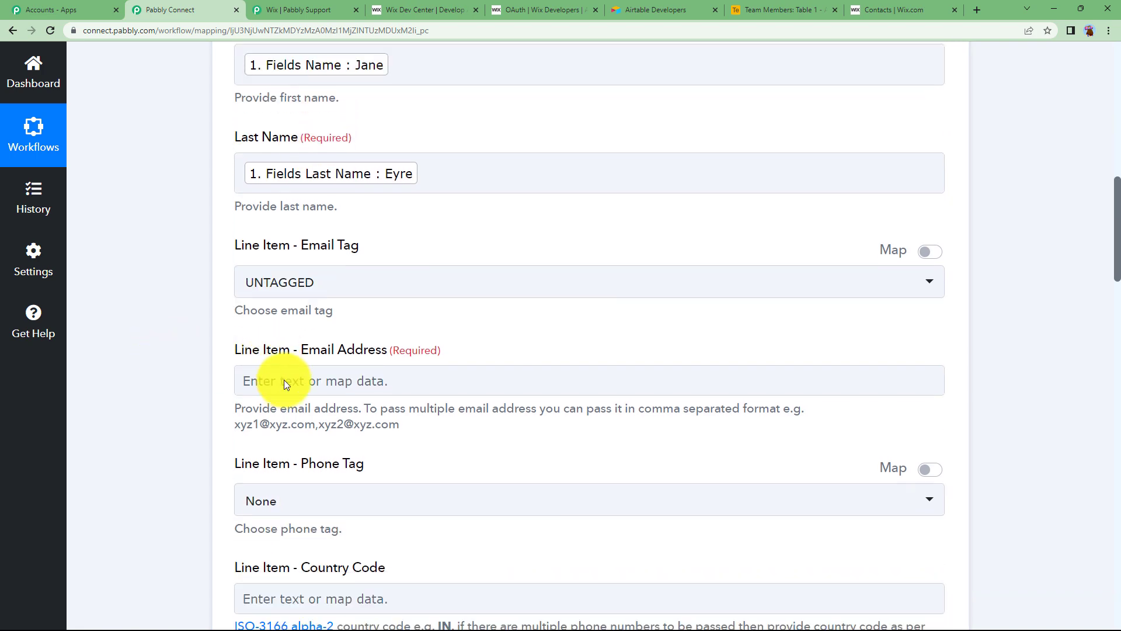
pyautogui.click(284, 379)
pyautogui.scroll(-3, 303, 380)
pyautogui.click(341, 350)
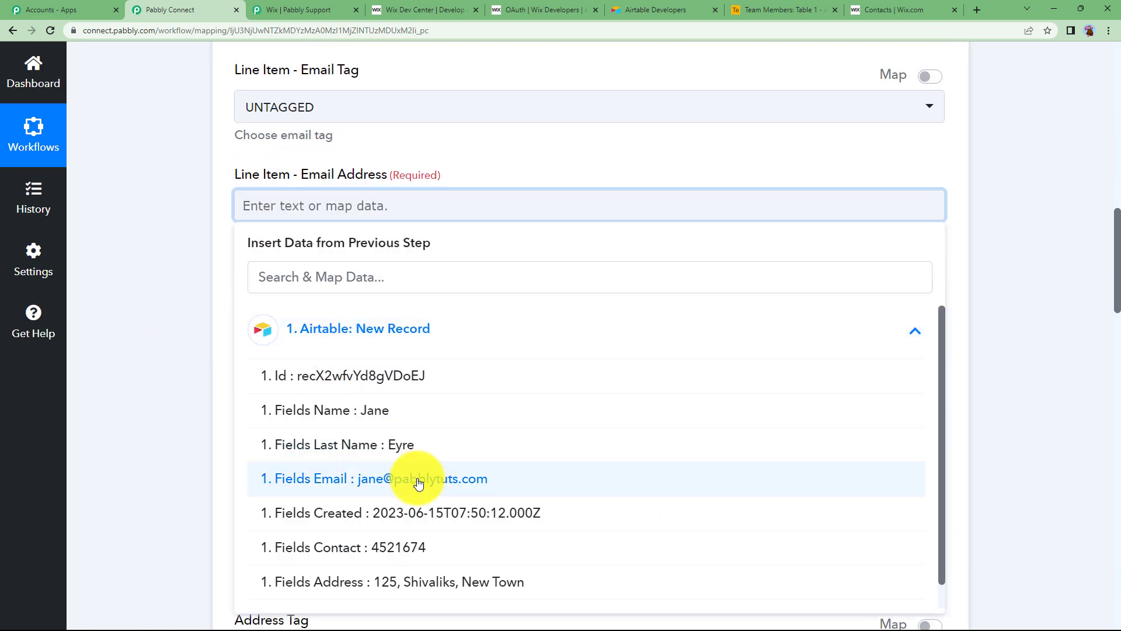
pyautogui.click(465, 472)
pyautogui.click(206, 285)
# Step: Map the Airtable Contact field into the Wix phone number
pyautogui.scroll(-3, 257, 304)
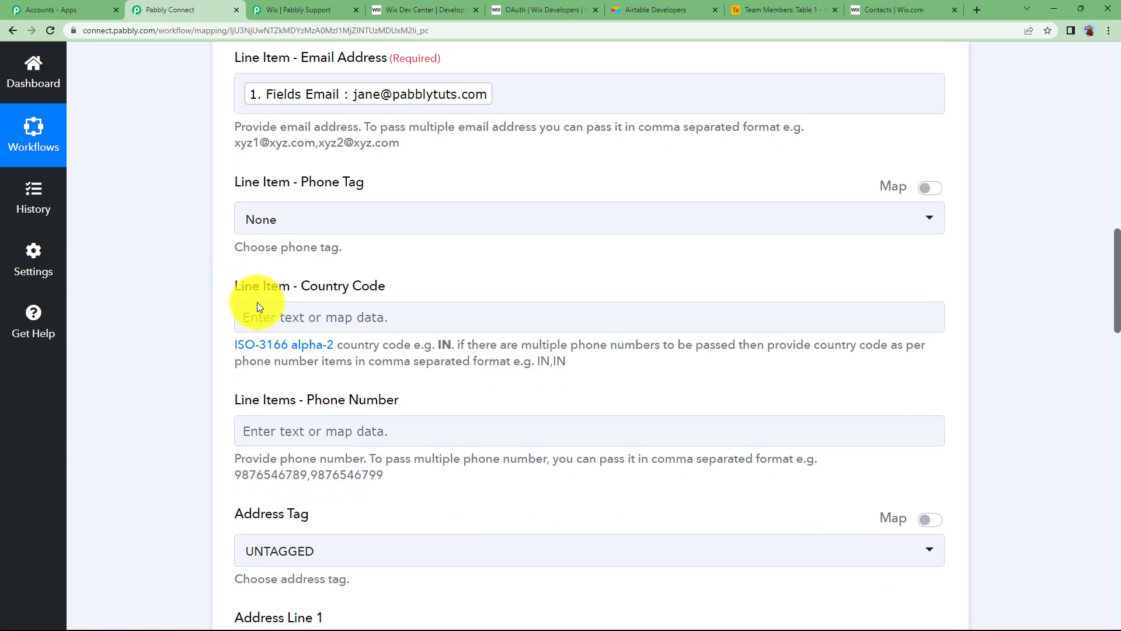
pyautogui.scroll(-2, 196, 358)
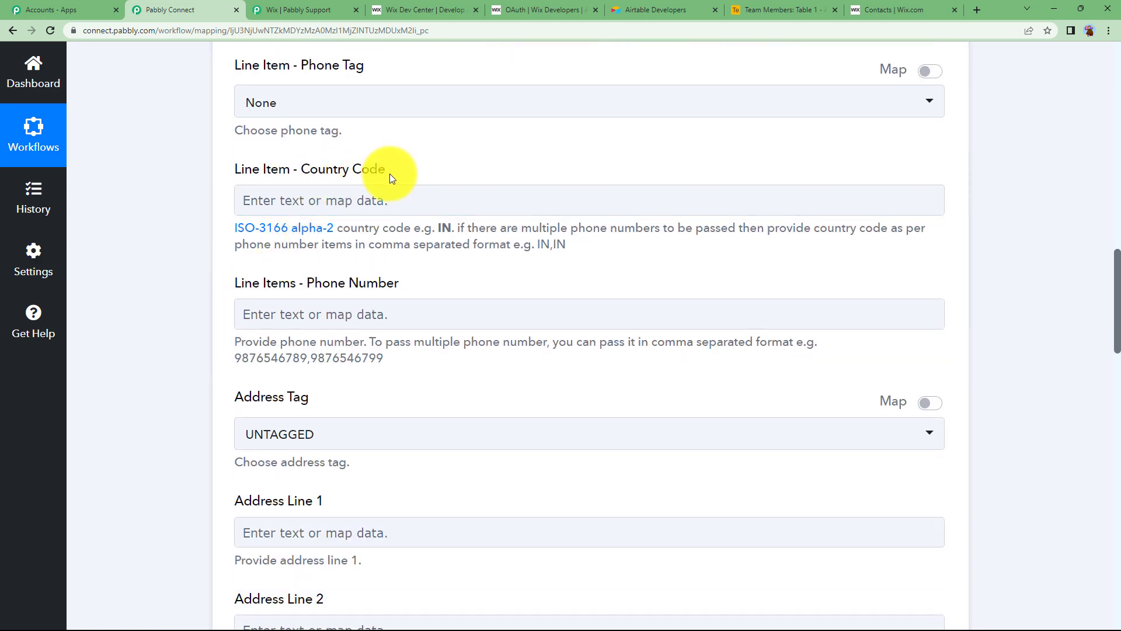
pyautogui.scroll(-1, 225, 315)
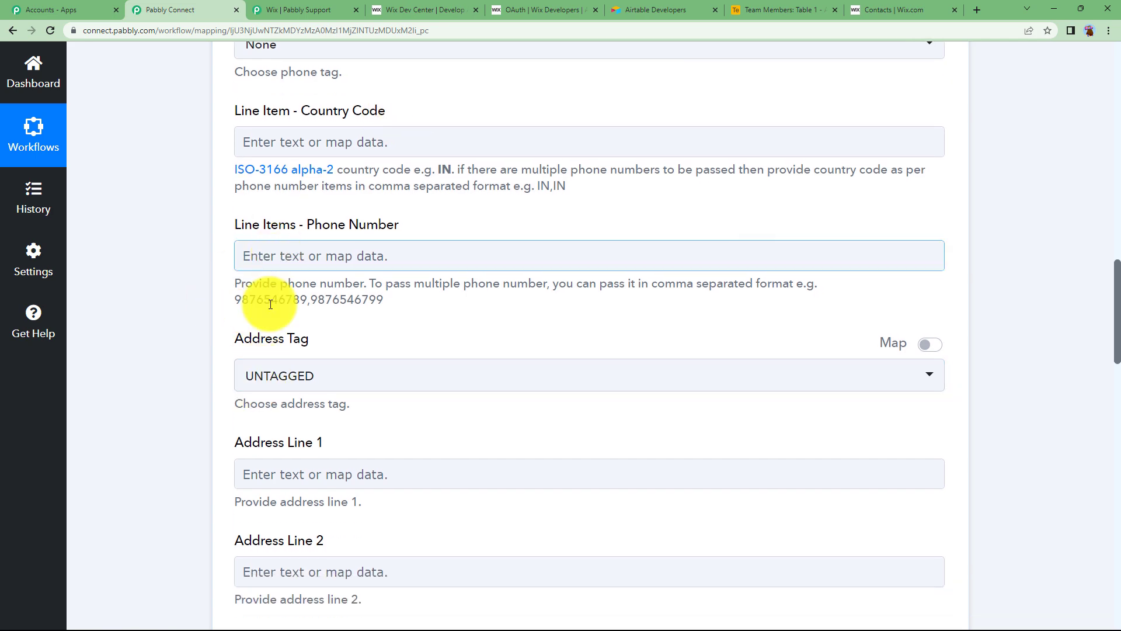
pyautogui.scroll(-1, 205, 440)
pyautogui.scroll(1, 225, 433)
pyautogui.scroll(-3, 229, 430)
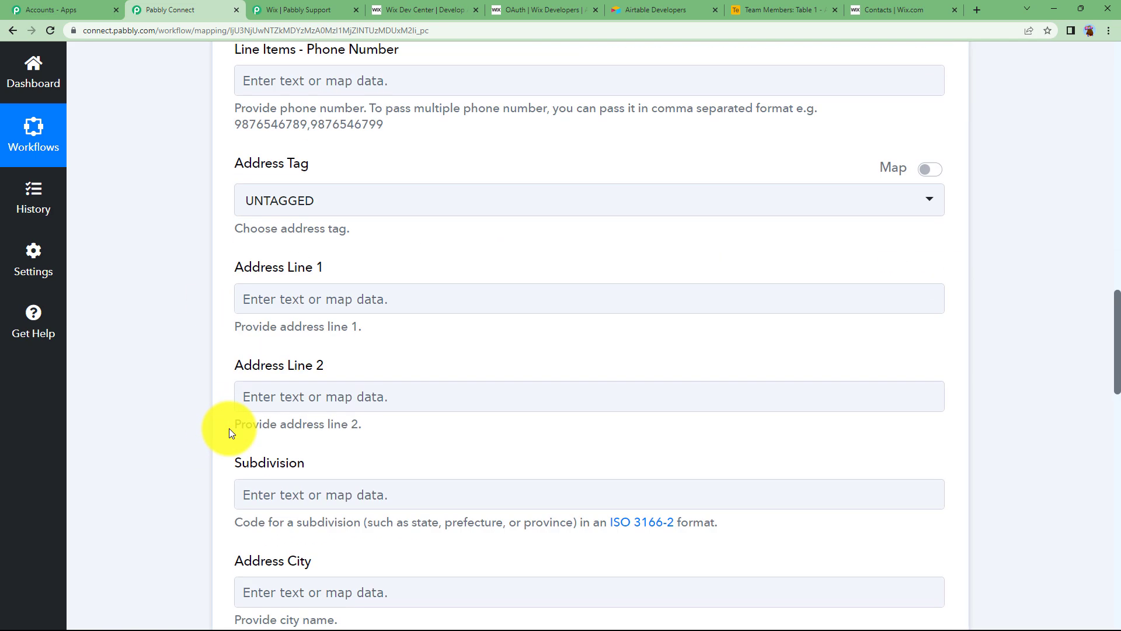
pyautogui.scroll(3, 228, 430)
pyautogui.click(315, 259)
pyautogui.click(327, 408)
pyautogui.scroll(-2, 204, 417)
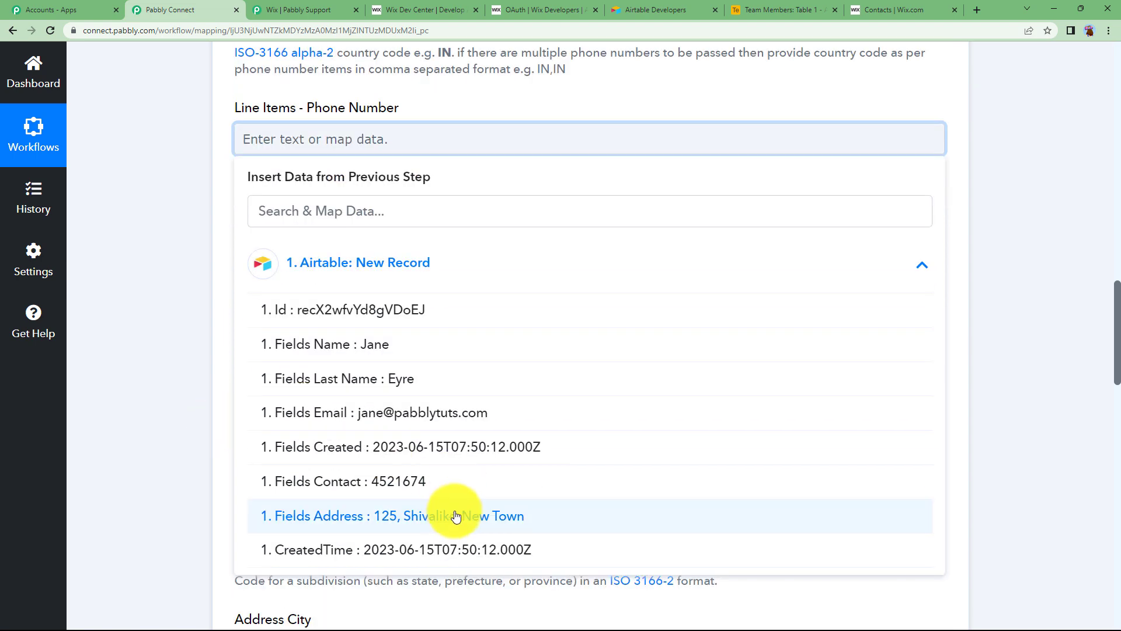
pyautogui.click(430, 483)
pyautogui.click(232, 236)
# Step: Map the Airtable Address field into Address Line 1
pyautogui.scroll(-2, 281, 240)
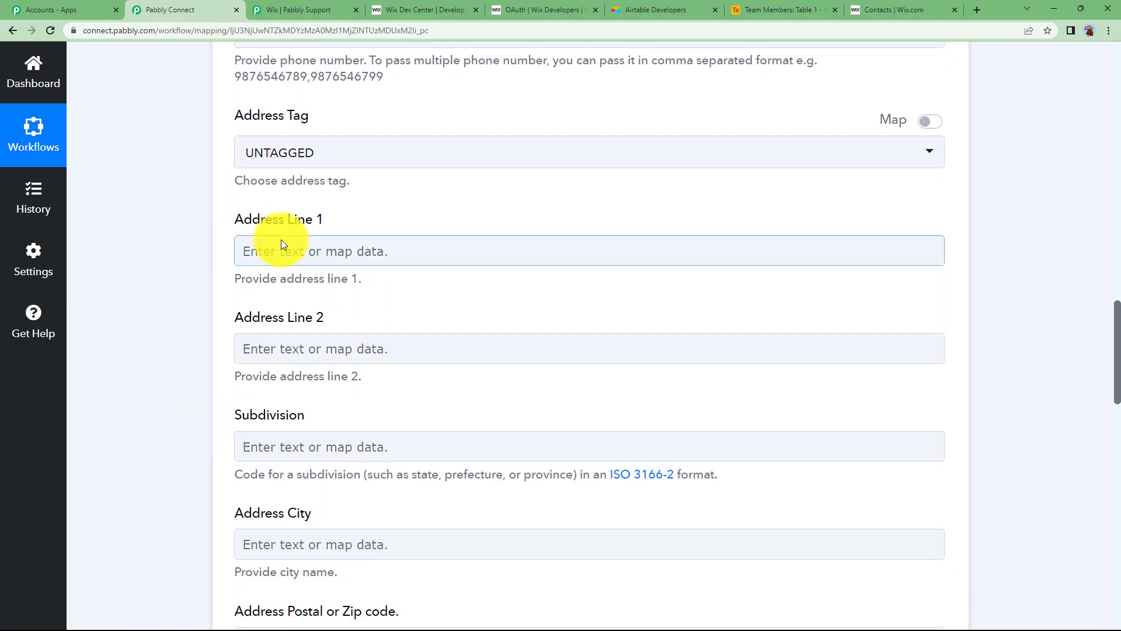
pyautogui.click(282, 244)
pyautogui.click(296, 374)
pyautogui.scroll(-2, 230, 379)
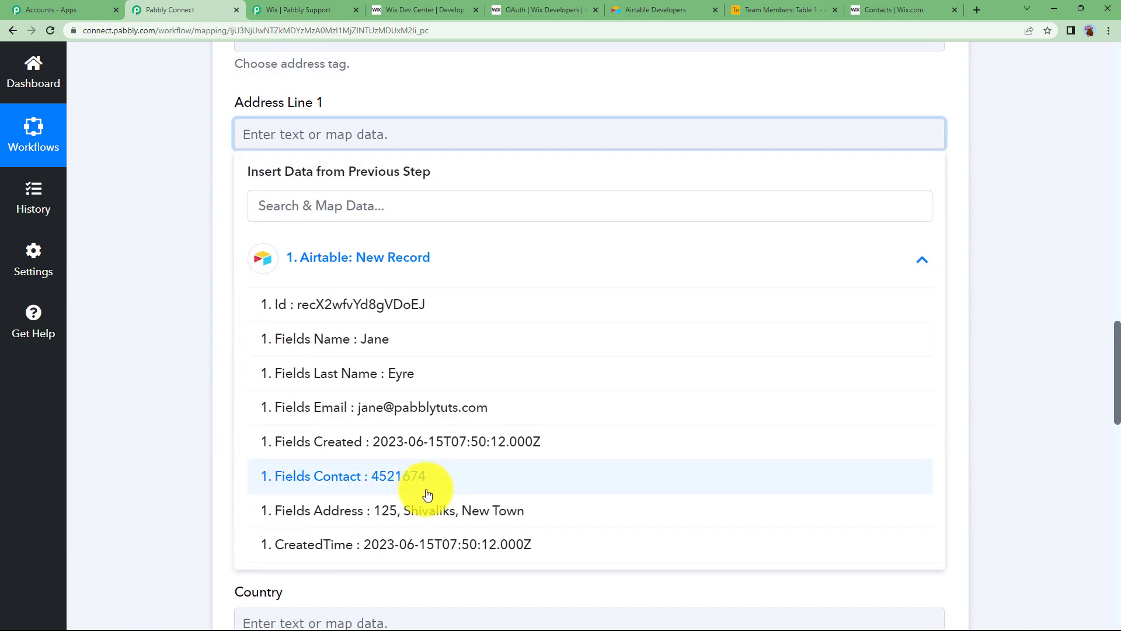
pyautogui.click(413, 495)
pyautogui.click(194, 237)
pyautogui.scroll(-10, 198, 248)
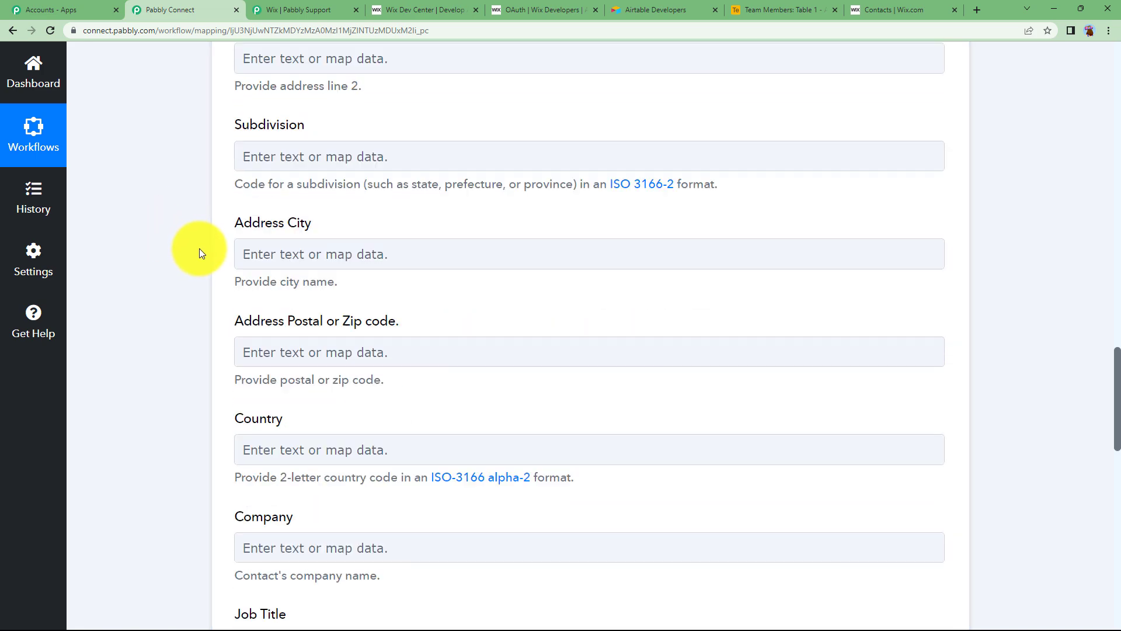
pyautogui.scroll(-3, 203, 248)
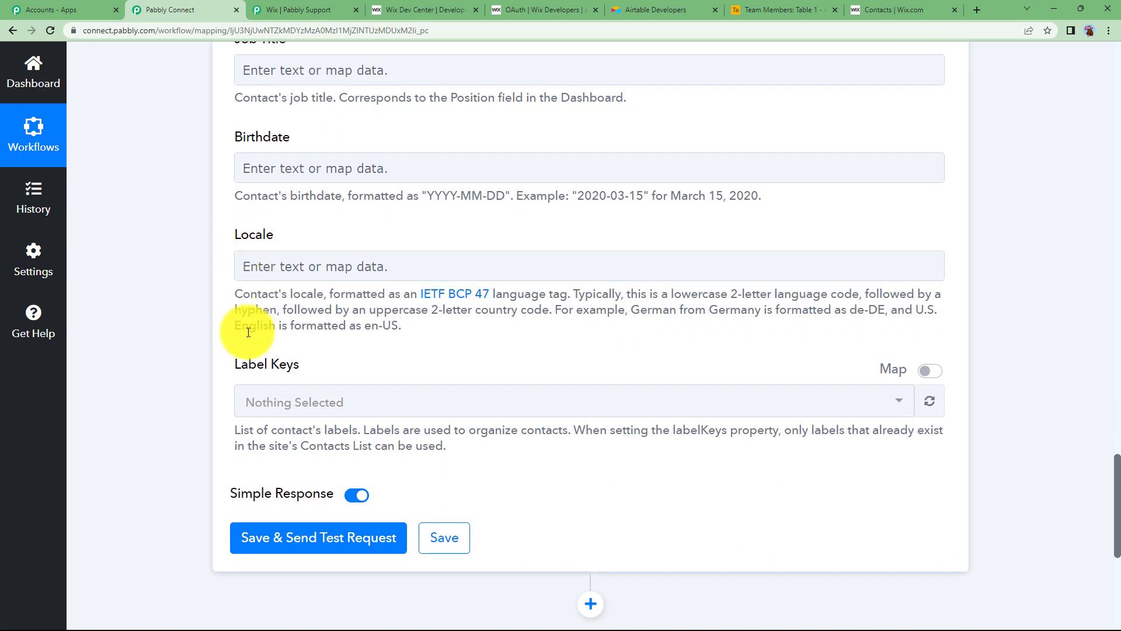
pyautogui.scroll(3, 188, 387)
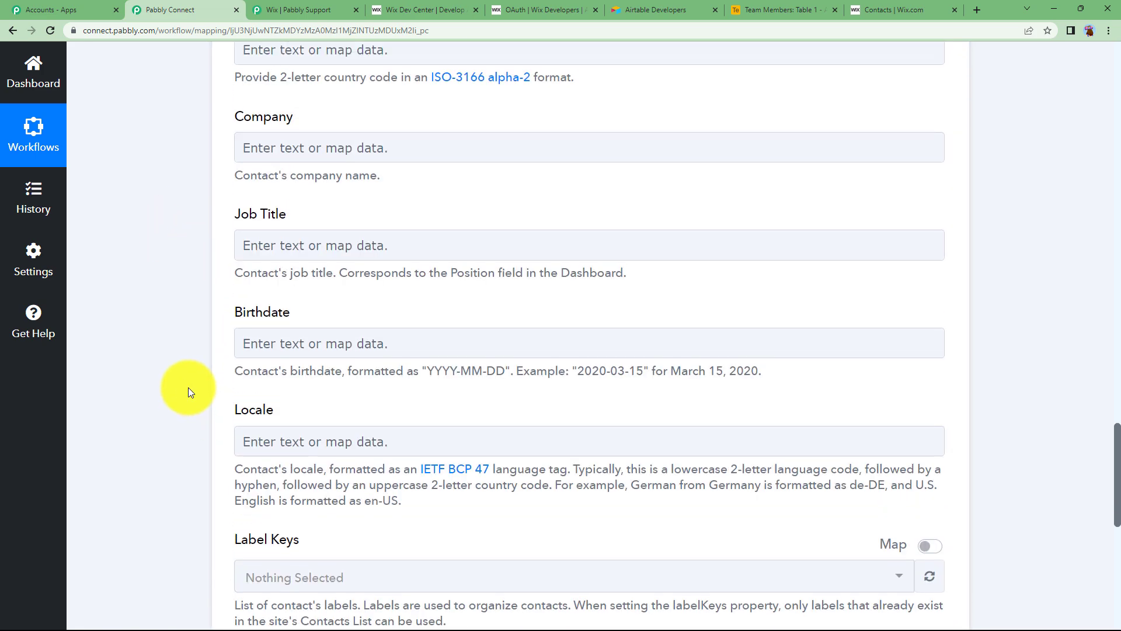
pyautogui.scroll(-3, 188, 387)
# Step: Save the action, send a test request, and review the returned Contact Id
pyautogui.click(314, 537)
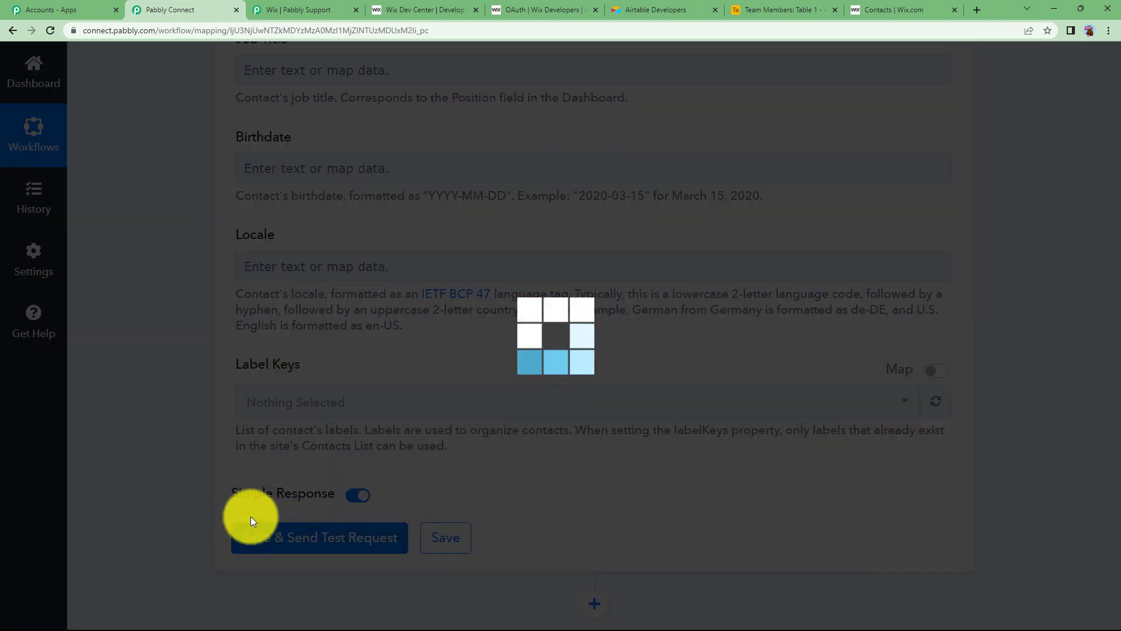
pyautogui.scroll(-2, 181, 264)
pyautogui.scroll(-3, 195, 314)
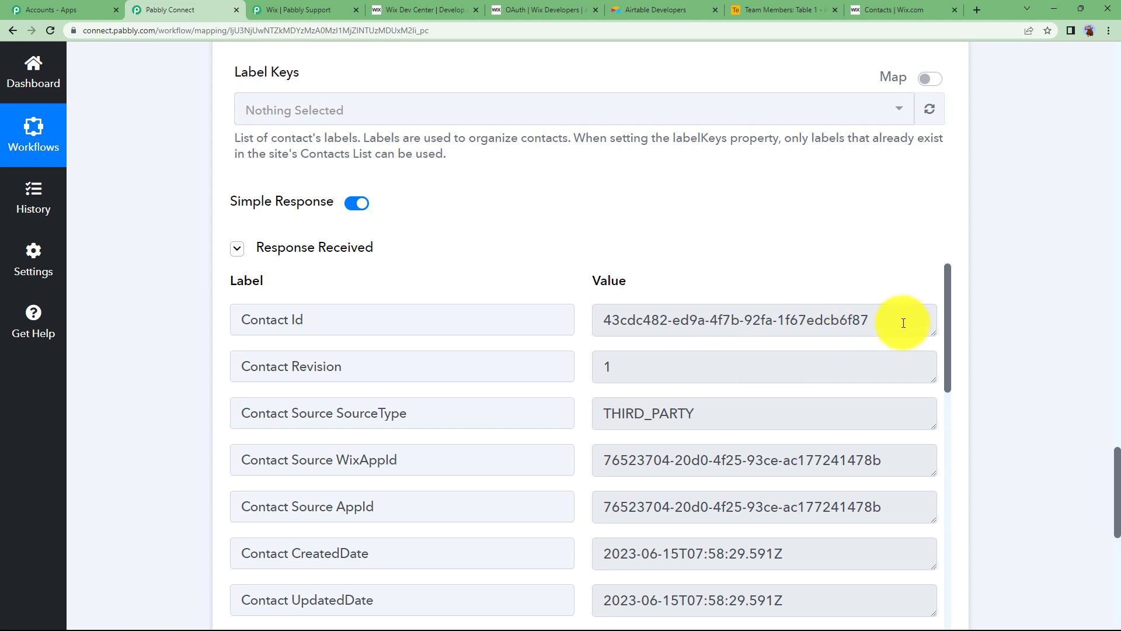
pyautogui.moveTo(903, 323); pyautogui.dragTo(568, 370)
pyautogui.scroll(-10, 642, 388)
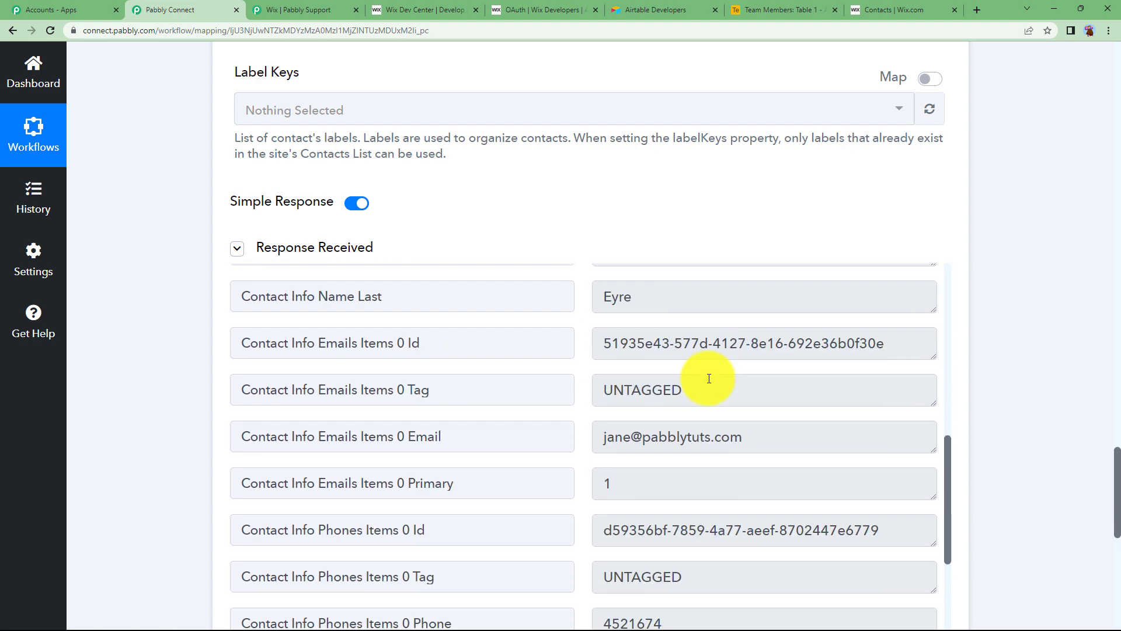
# Step: Collapse the Wix Create Contact step
pyautogui.scroll(2, 709, 378)
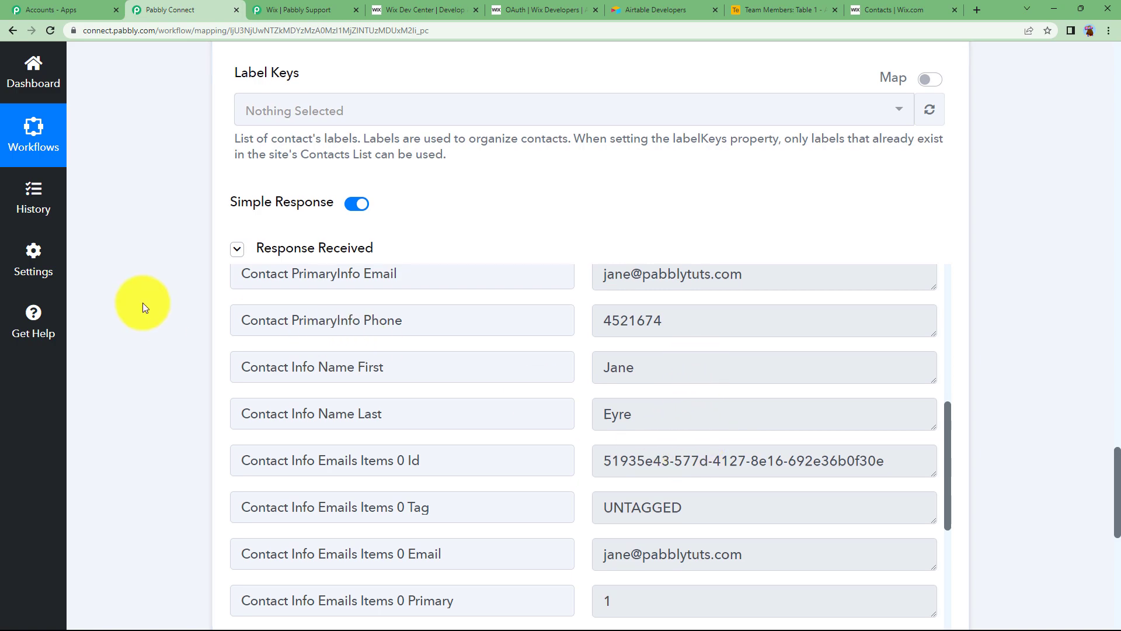
pyautogui.scroll(15, 139, 271)
pyautogui.scroll(15, 141, 271)
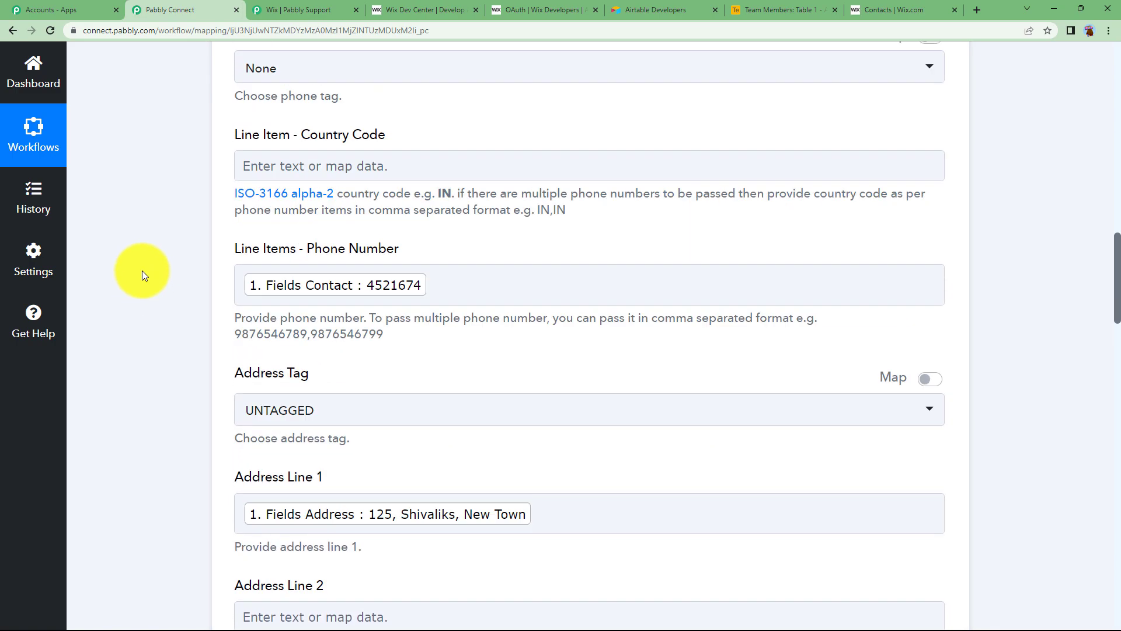
pyautogui.scroll(4, 505, 136)
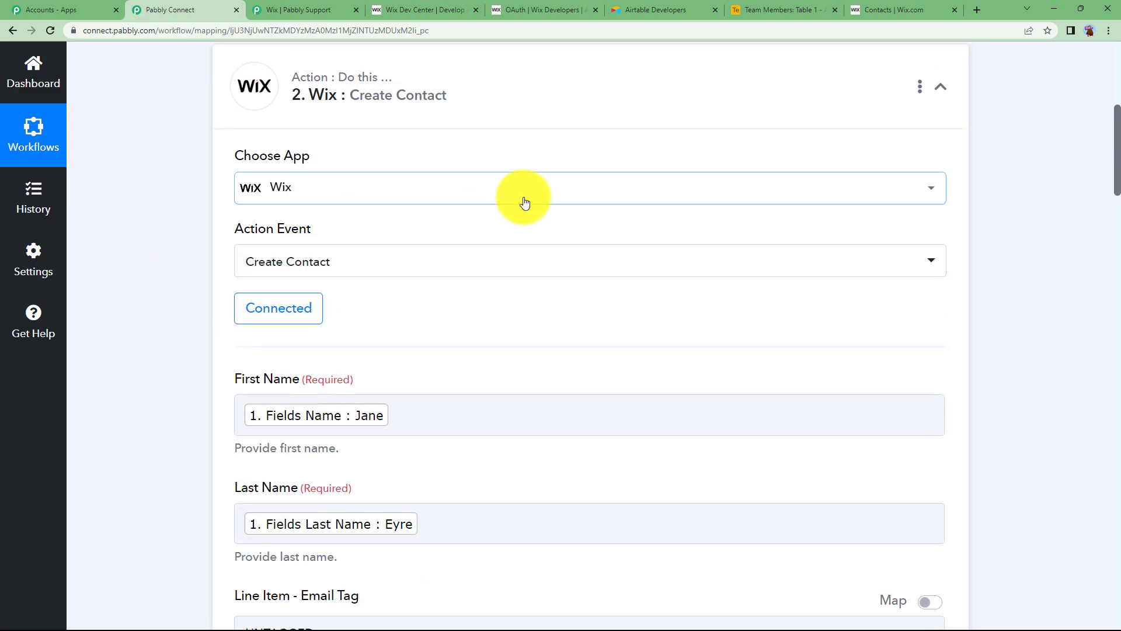
pyautogui.scroll(2, 502, 130)
pyautogui.click(547, 205)
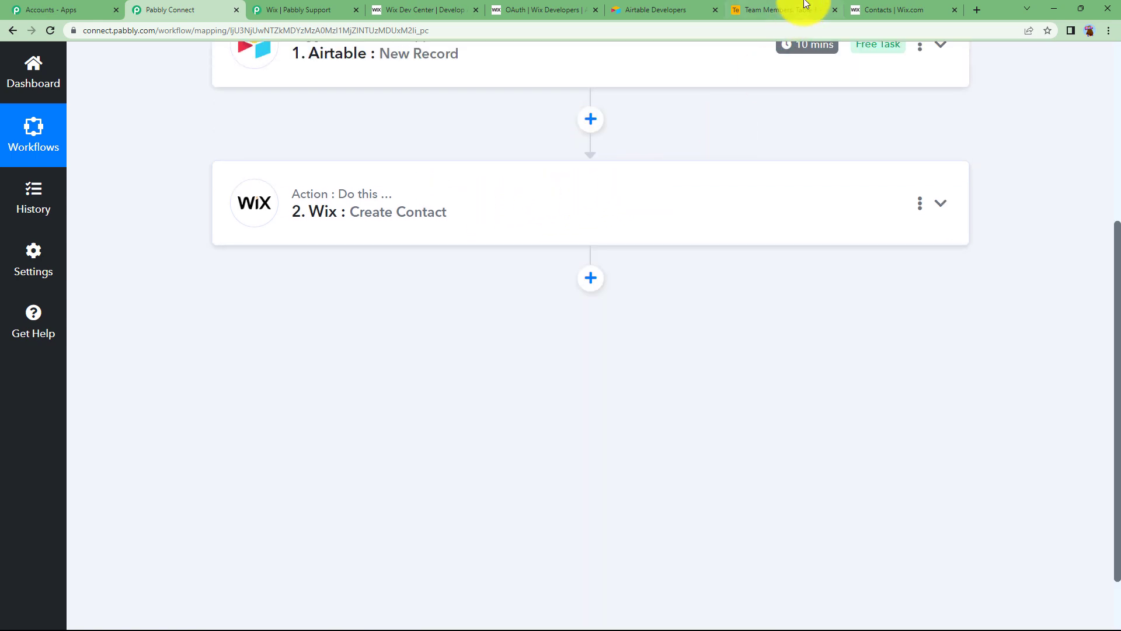
# Step: Reload the Wix contacts list to reveal the new Airtable-sourced contact
pyautogui.click(870, 6)
pyautogui.scroll(-4, 493, 431)
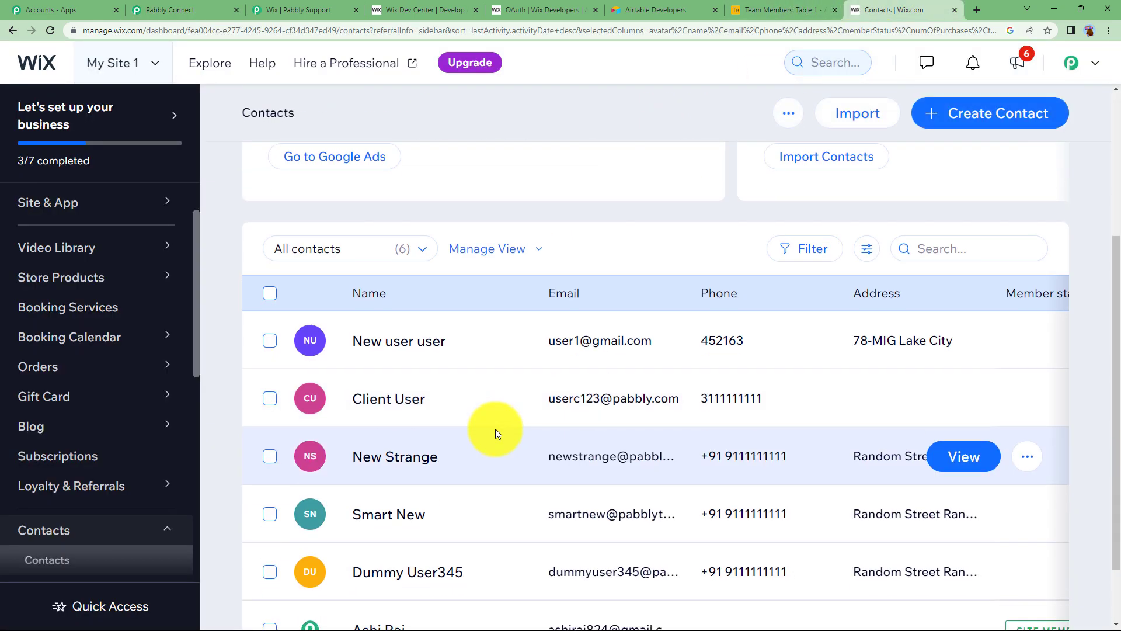
pyautogui.scroll(4, 251, 307)
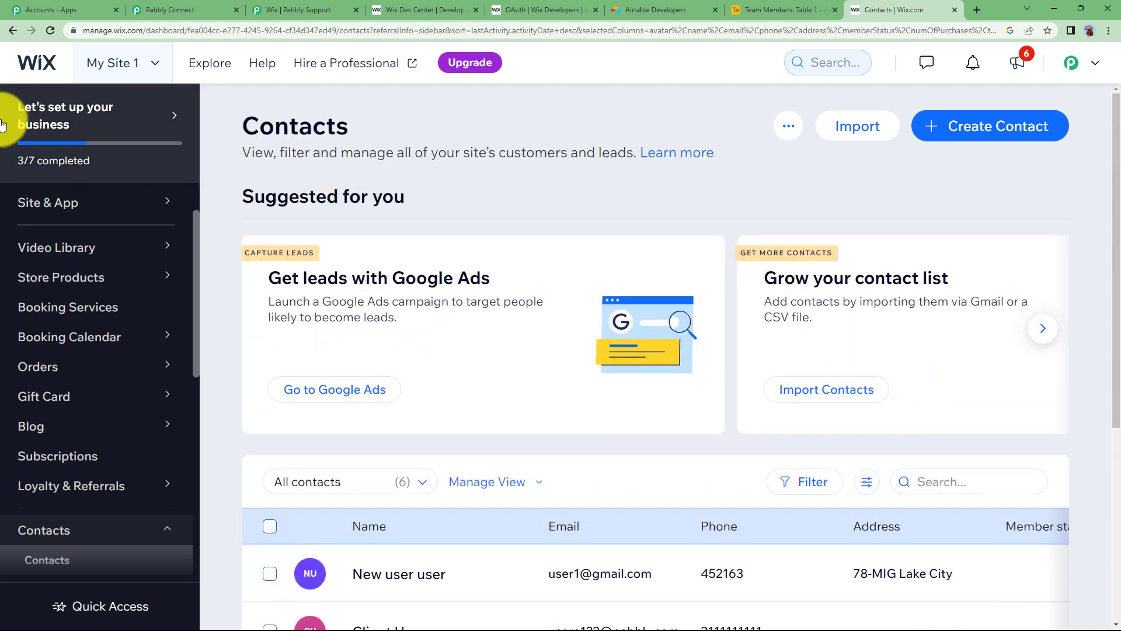
pyautogui.click(49, 30)
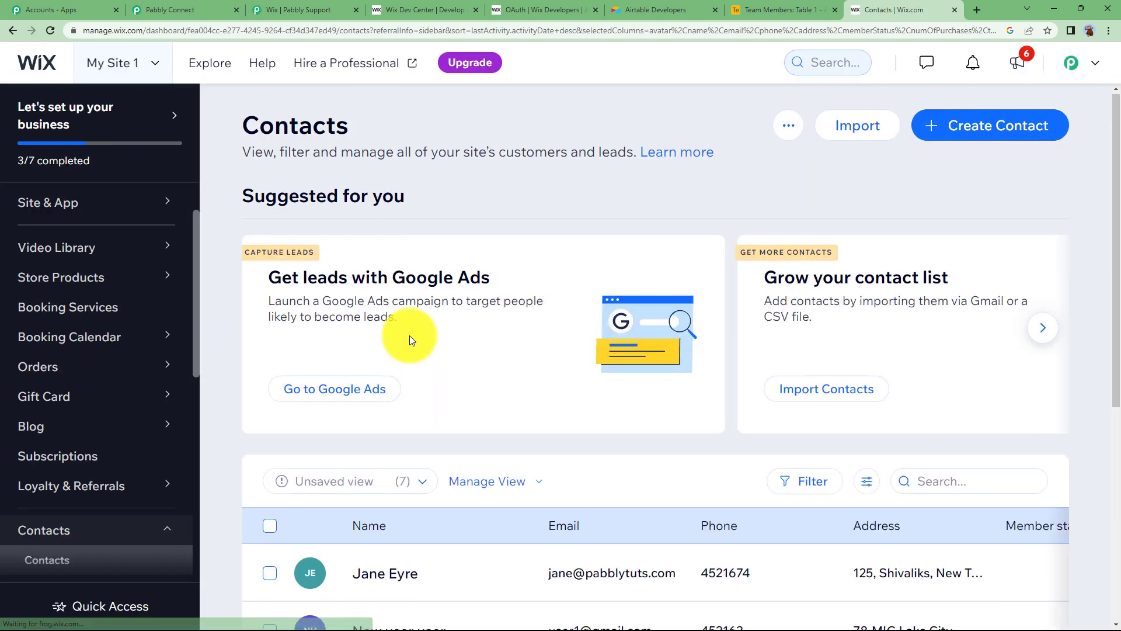
pyautogui.scroll(-3, 403, 350)
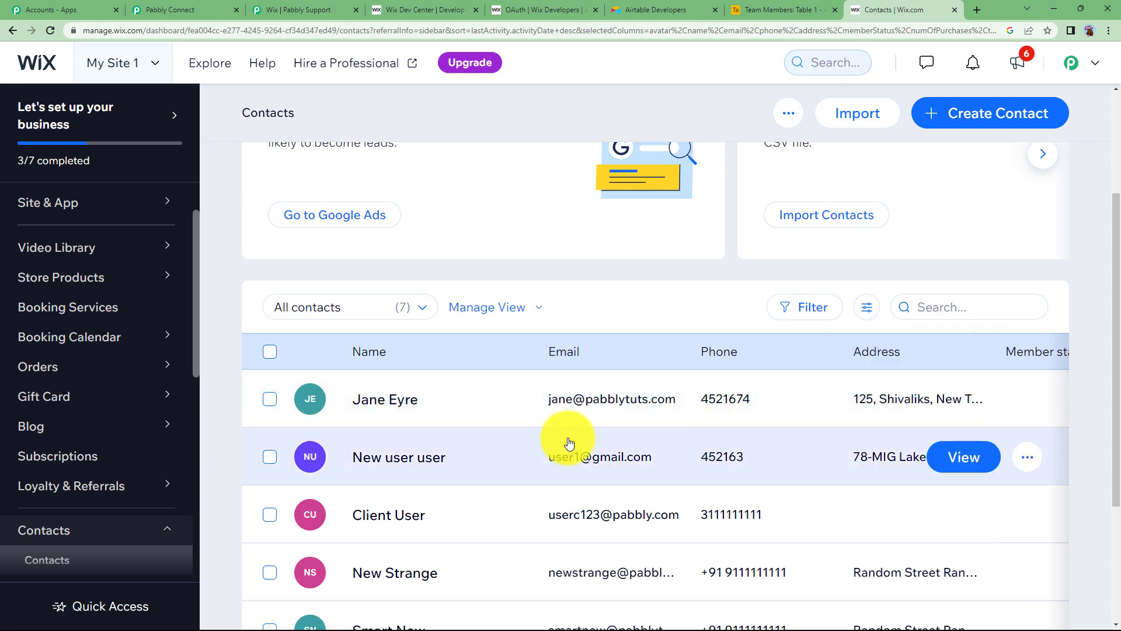
# Step: Compare the new contact against the Airtable source record, then return to Pabbly Connect
pyautogui.click(169, 10)
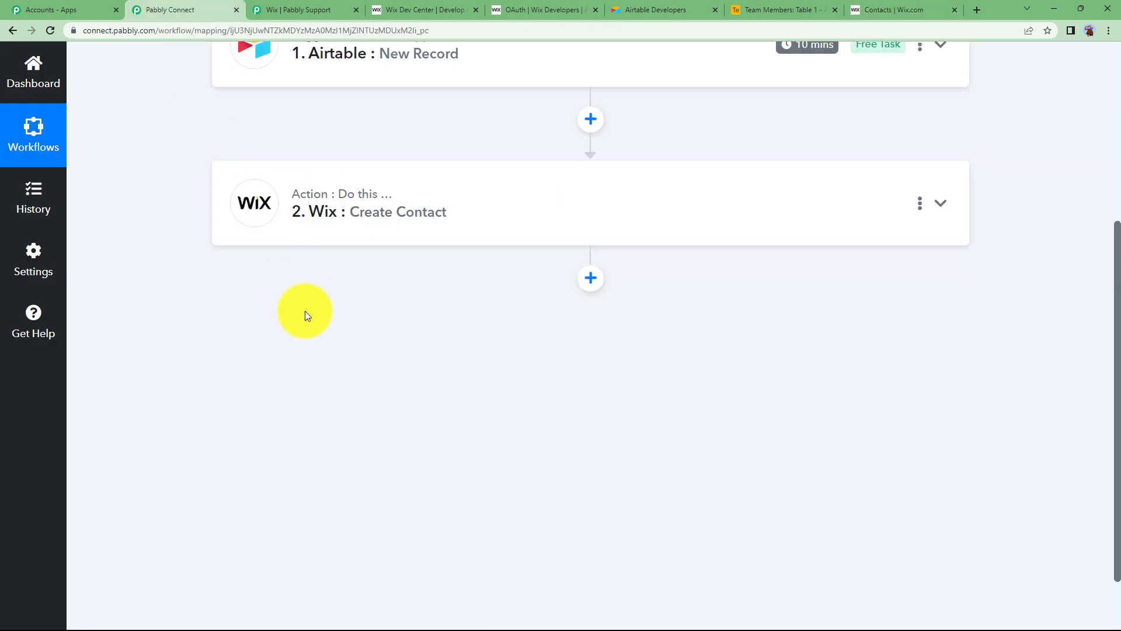
pyautogui.scroll(4, 303, 313)
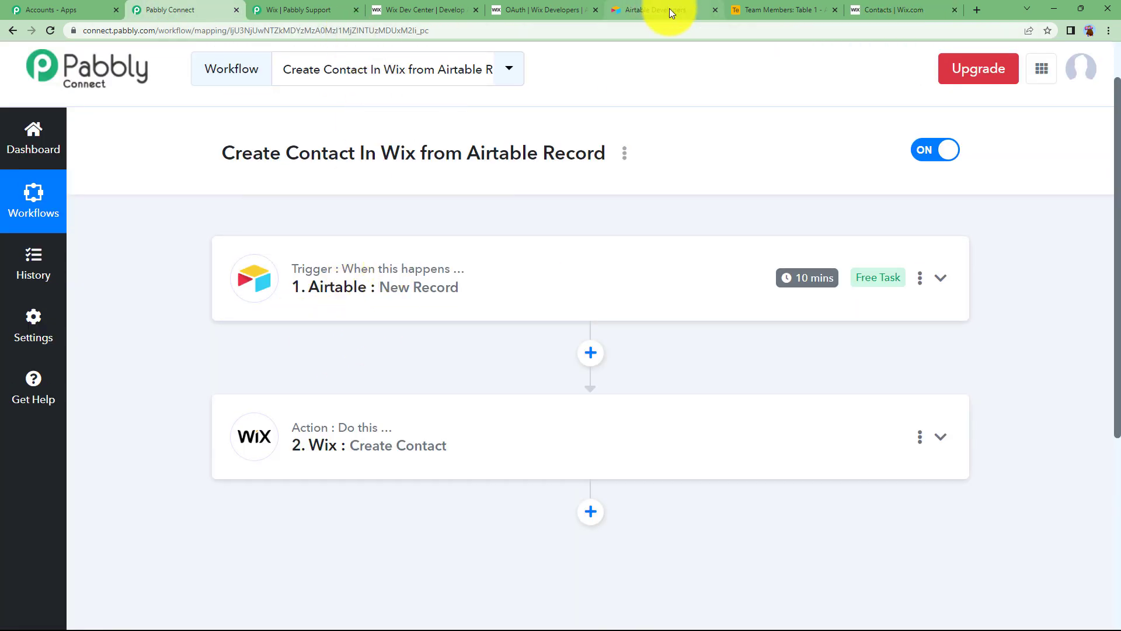
pyautogui.click(789, 10)
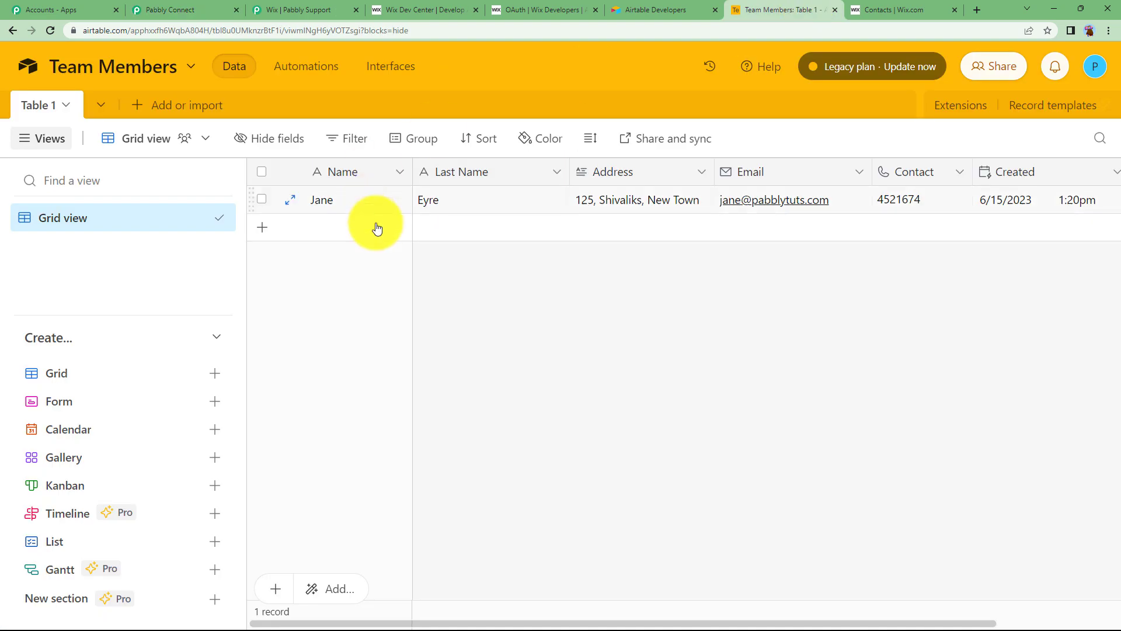
pyautogui.click(882, 10)
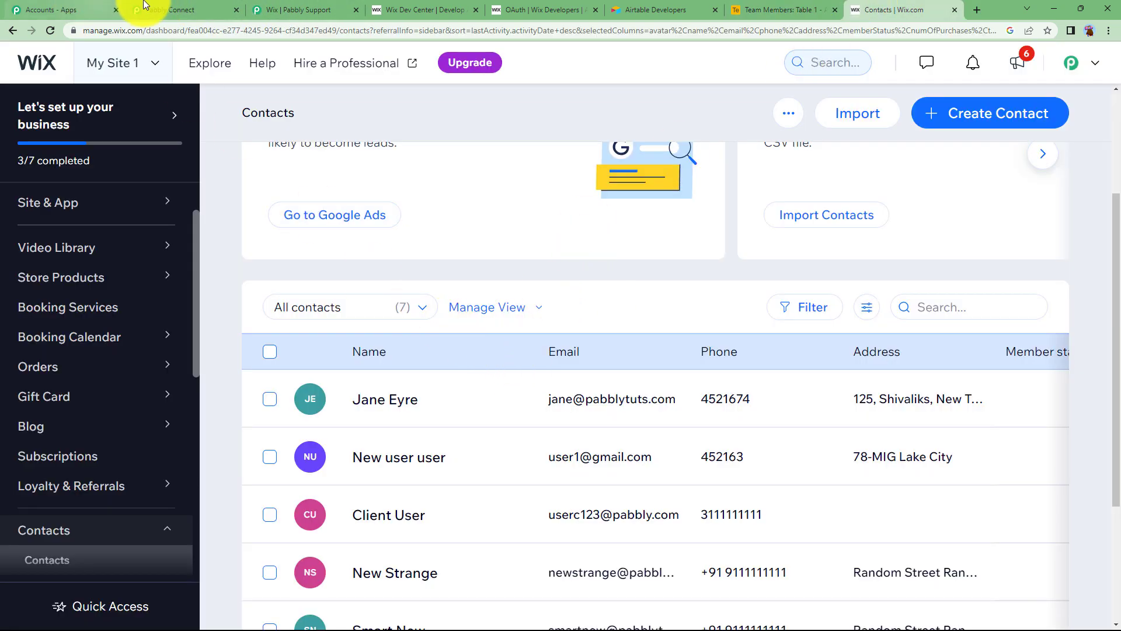
pyautogui.click(144, 6)
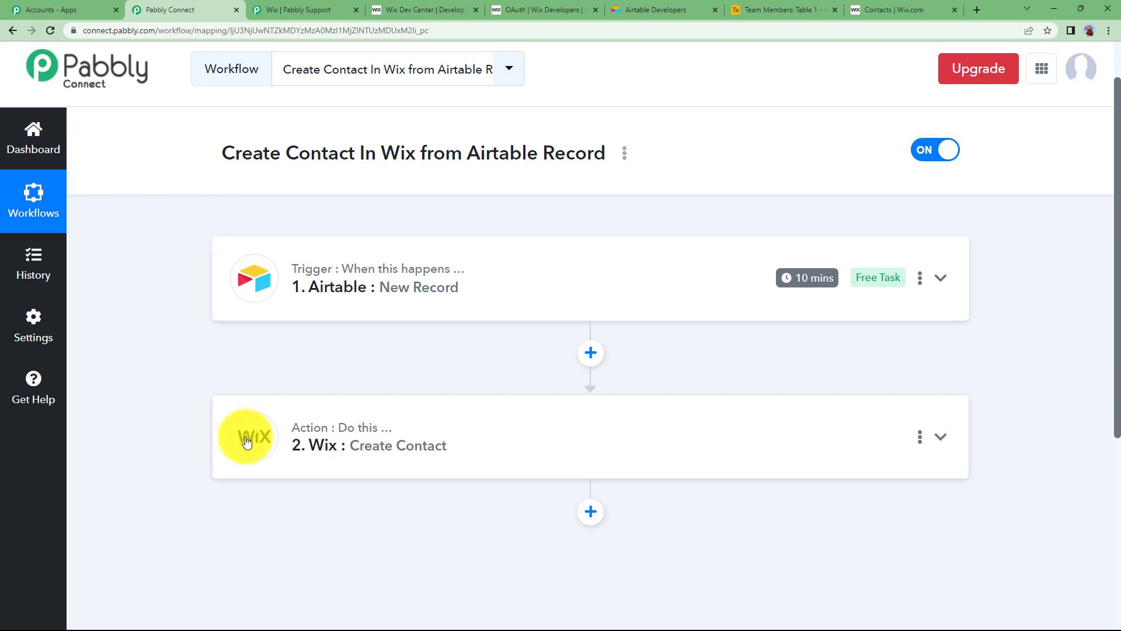